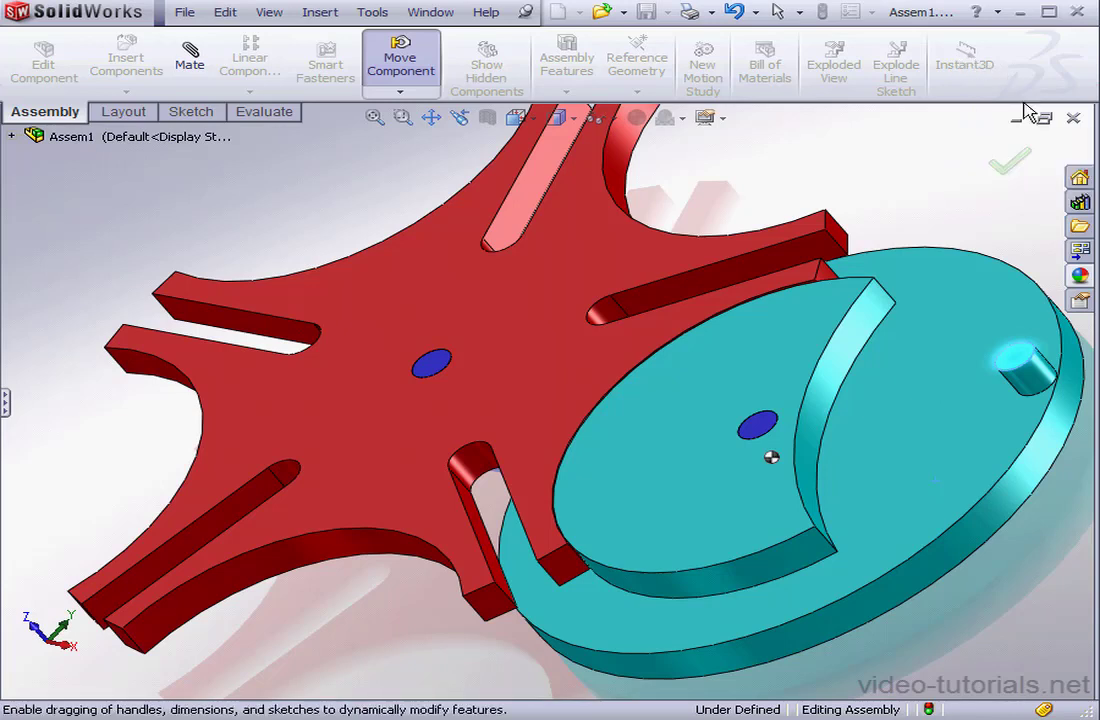
Step: Turn the drive wheel by its pin to examine how it moves the slotted Geneva wheel
{"action": "left_click_drag", "start_coordinate": [1008, 378], "coordinate": [975, 395]}
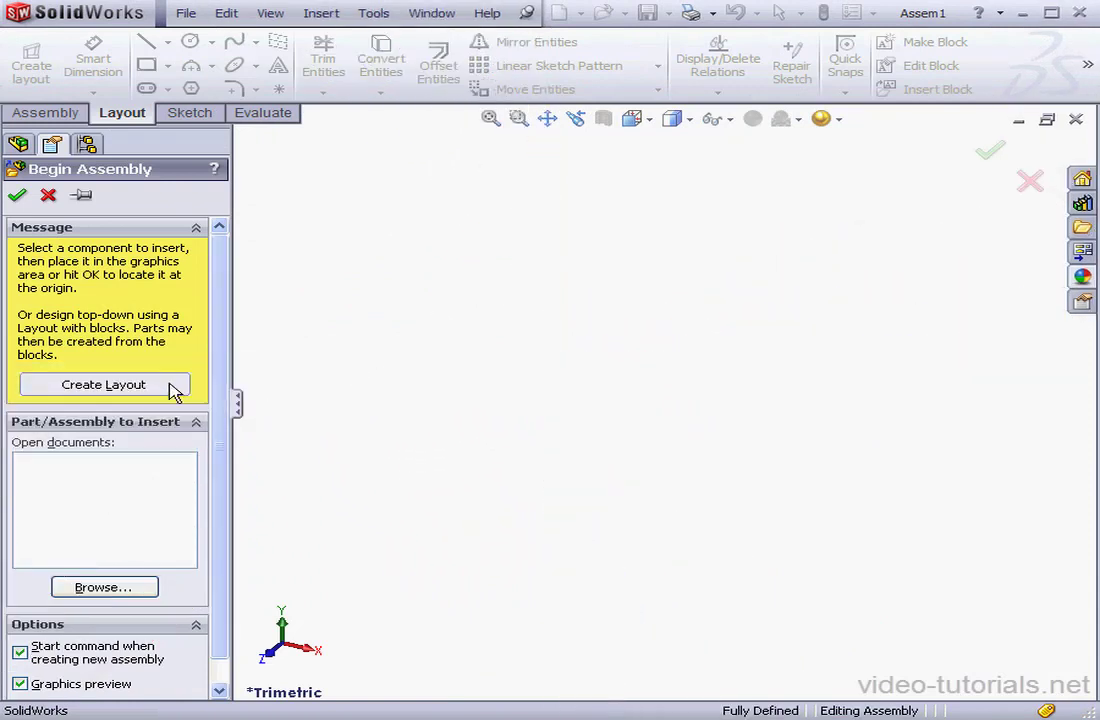
{"action": "left_click", "coordinate": [165, 386]}
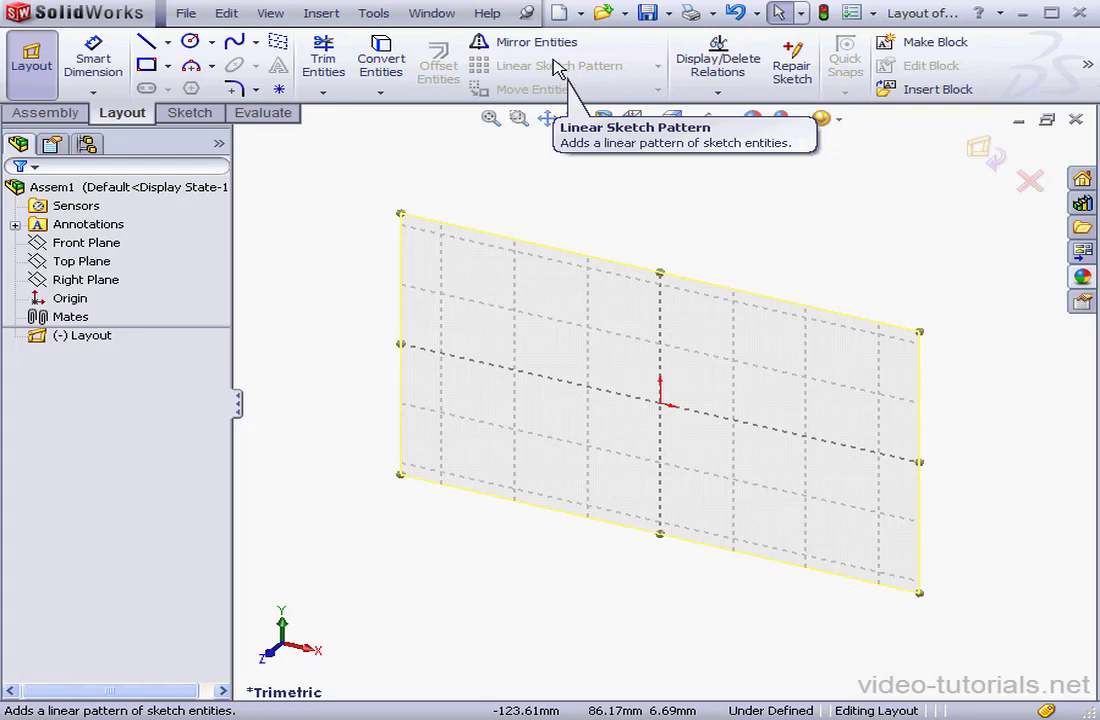
{"action": "left_click", "coordinate": [1031, 182]}
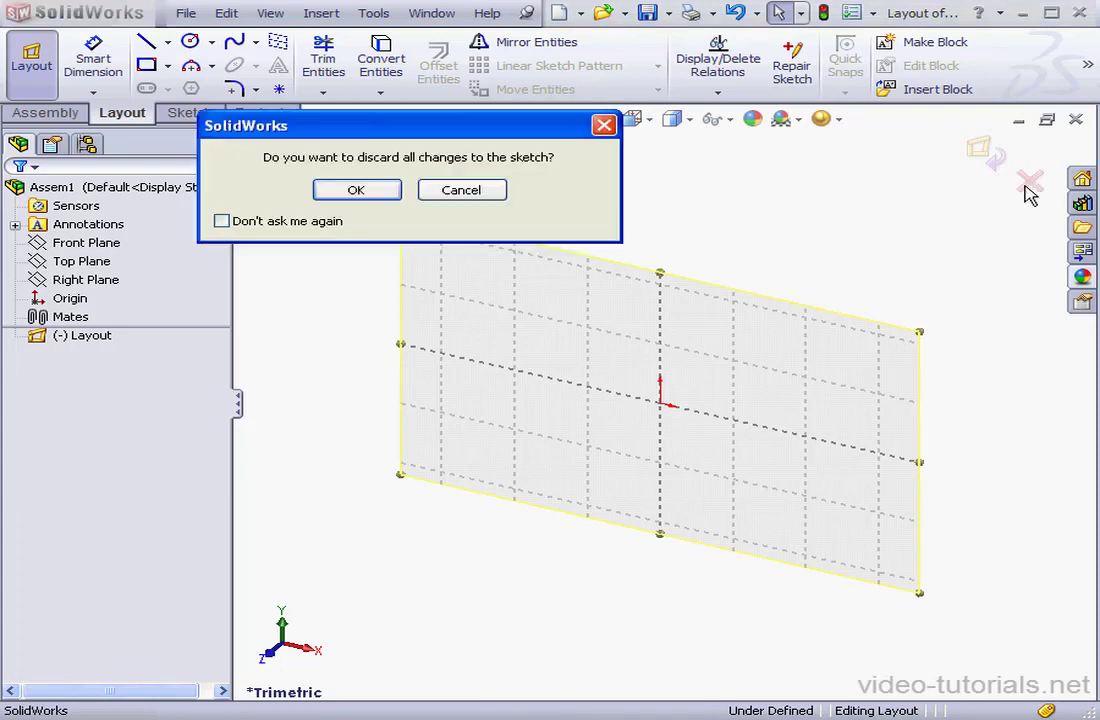
{"action": "left_click", "coordinate": [362, 192]}
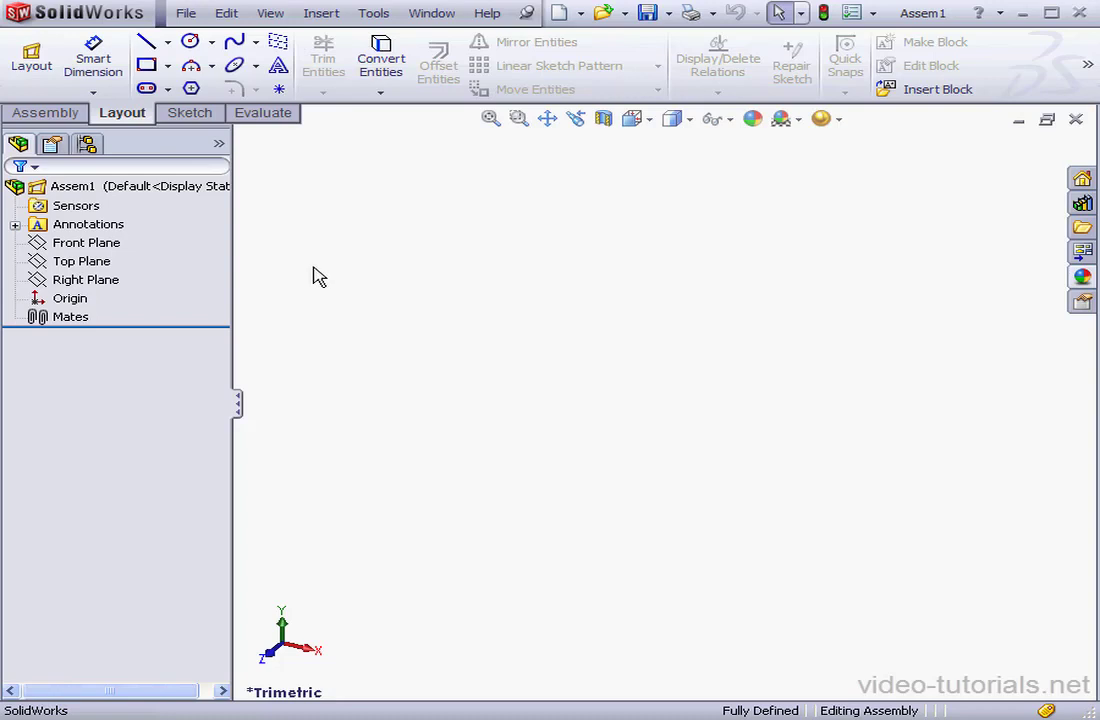
Step: Start a new sketch on the assembly's Front Plane and face it in the front view
{"action": "left_click", "coordinate": [85, 245]}
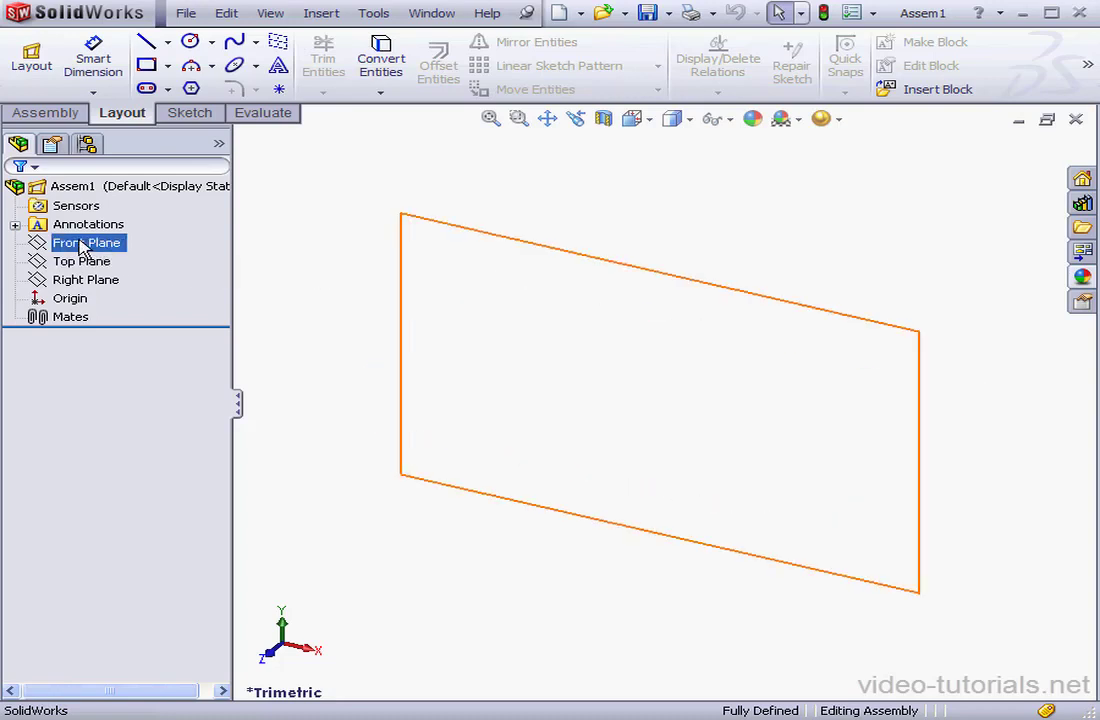
{"action": "right_click", "coordinate": [85, 245]}
{"action": "left_click", "coordinate": [93, 212]}
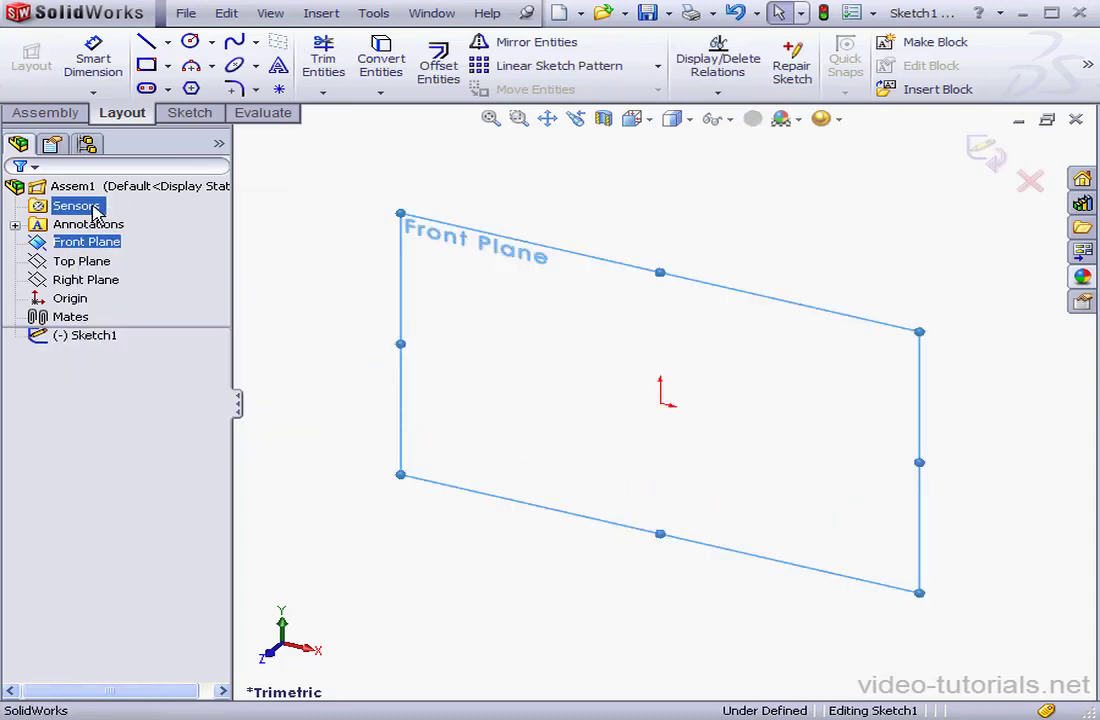
{"action": "left_click", "coordinate": [650, 120]}
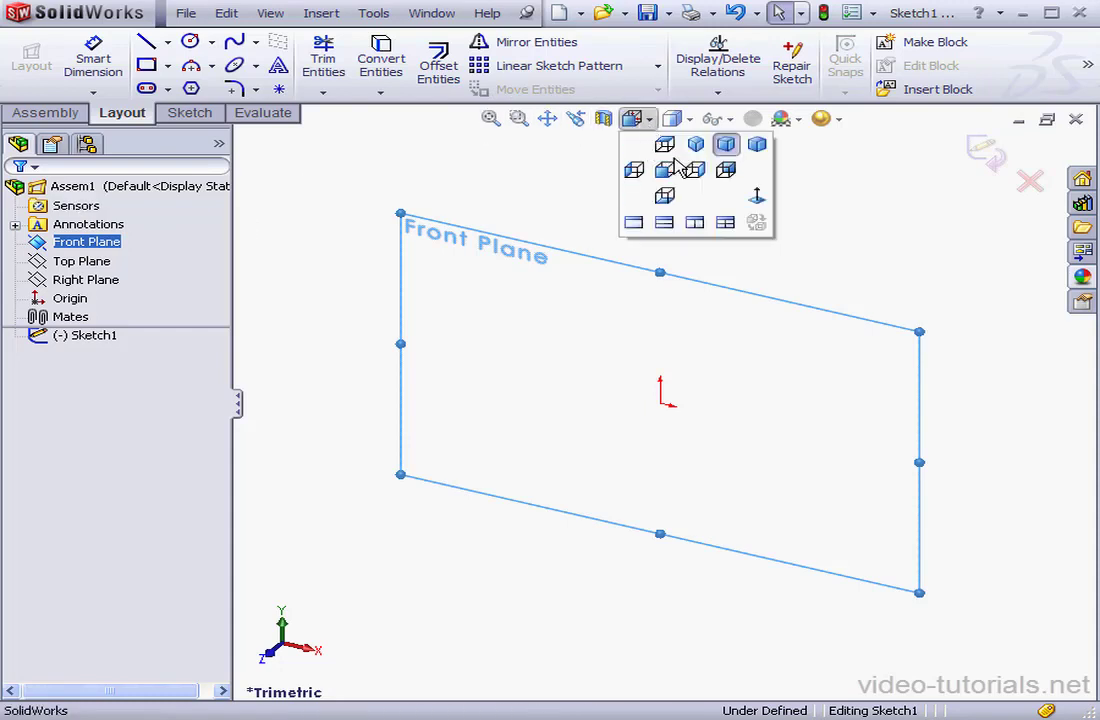
{"action": "left_click", "coordinate": [726, 172]}
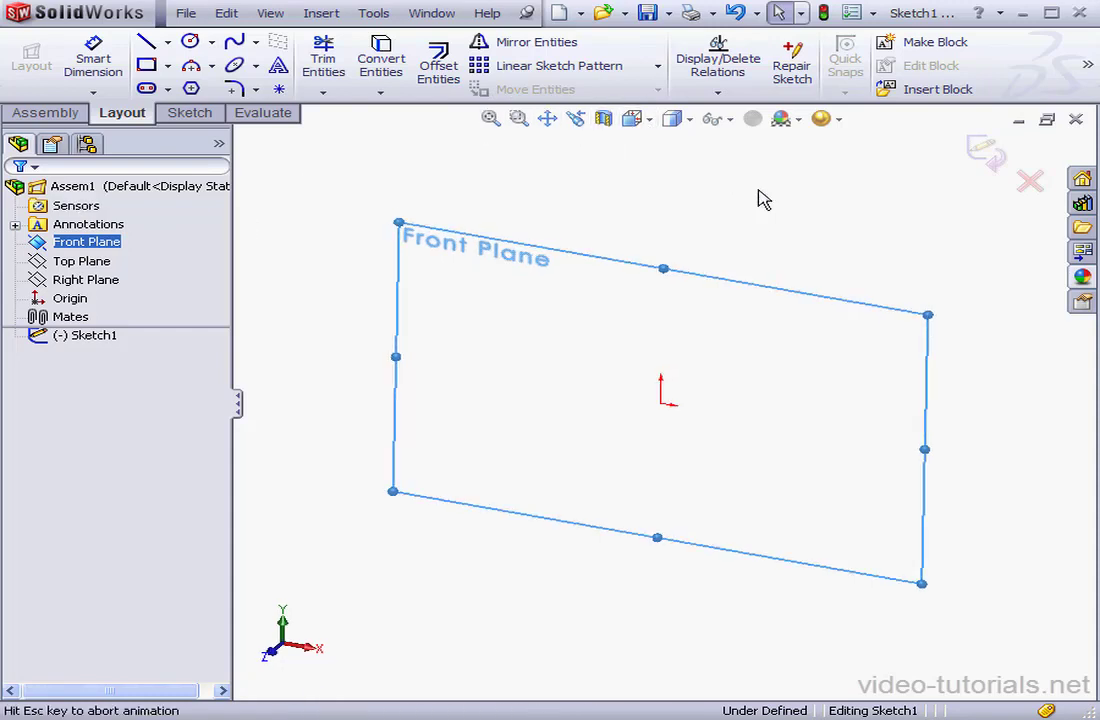
Step: Sketch three concentric circles centred on the origin, with radii of about 6.6 mm, 30 mm and 103 mm
{"action": "left_click", "coordinate": [190, 42]}
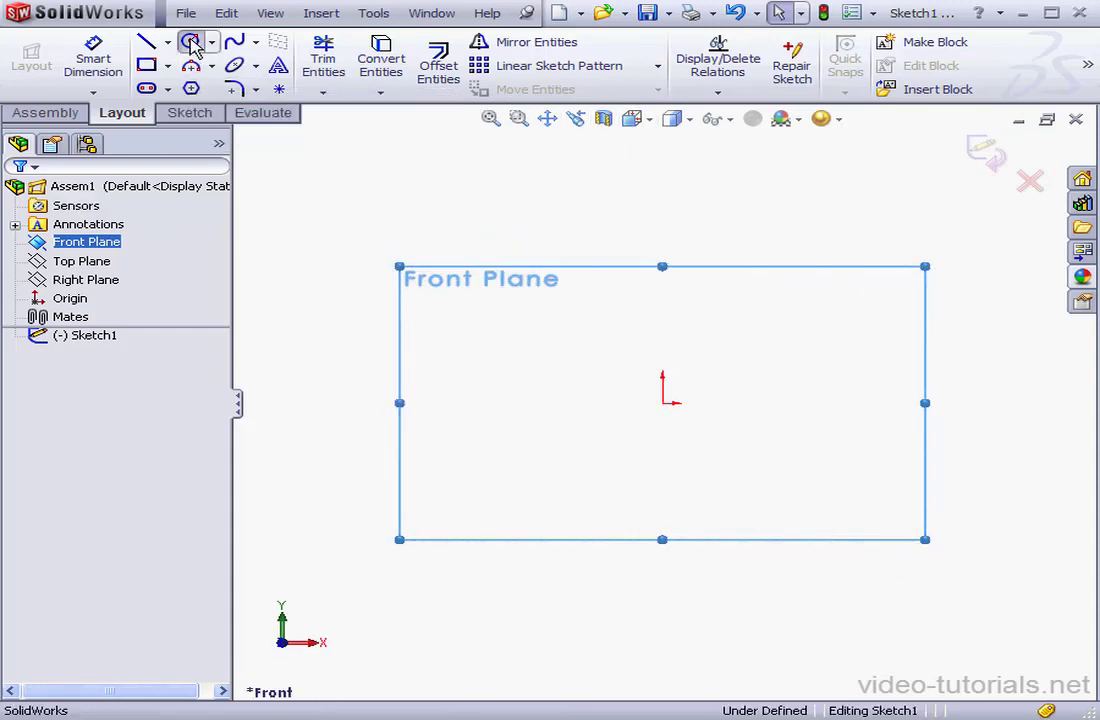
{"action": "left_click", "coordinate": [663, 402]}
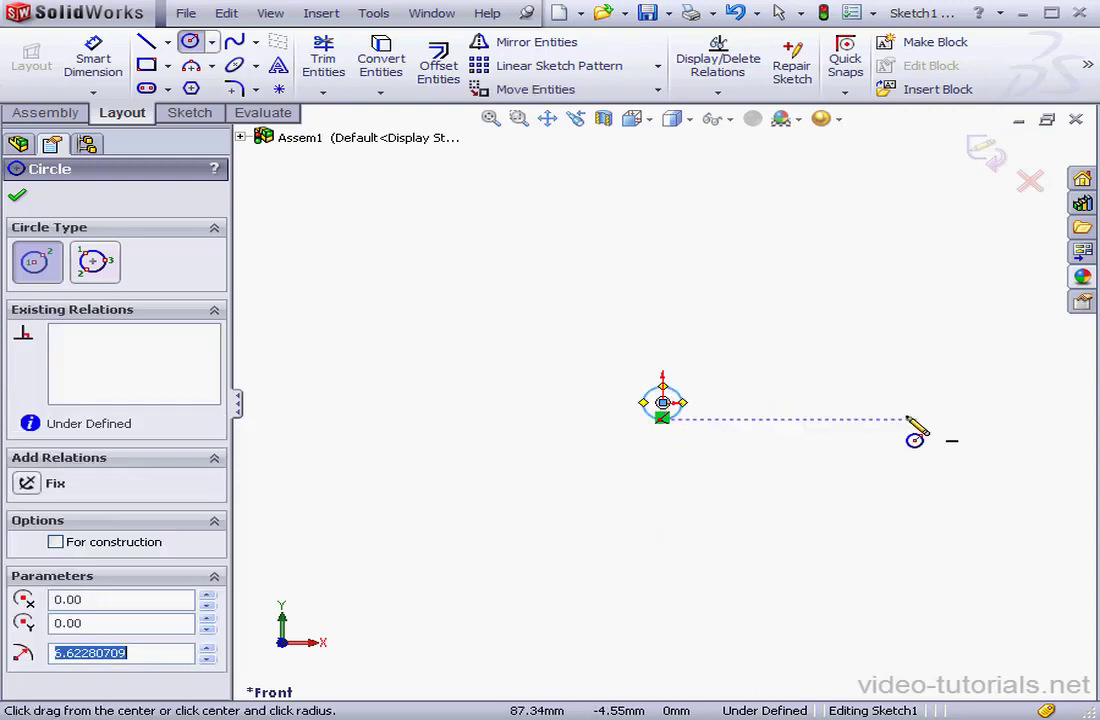
{"action": "left_click", "coordinate": [750, 405]}
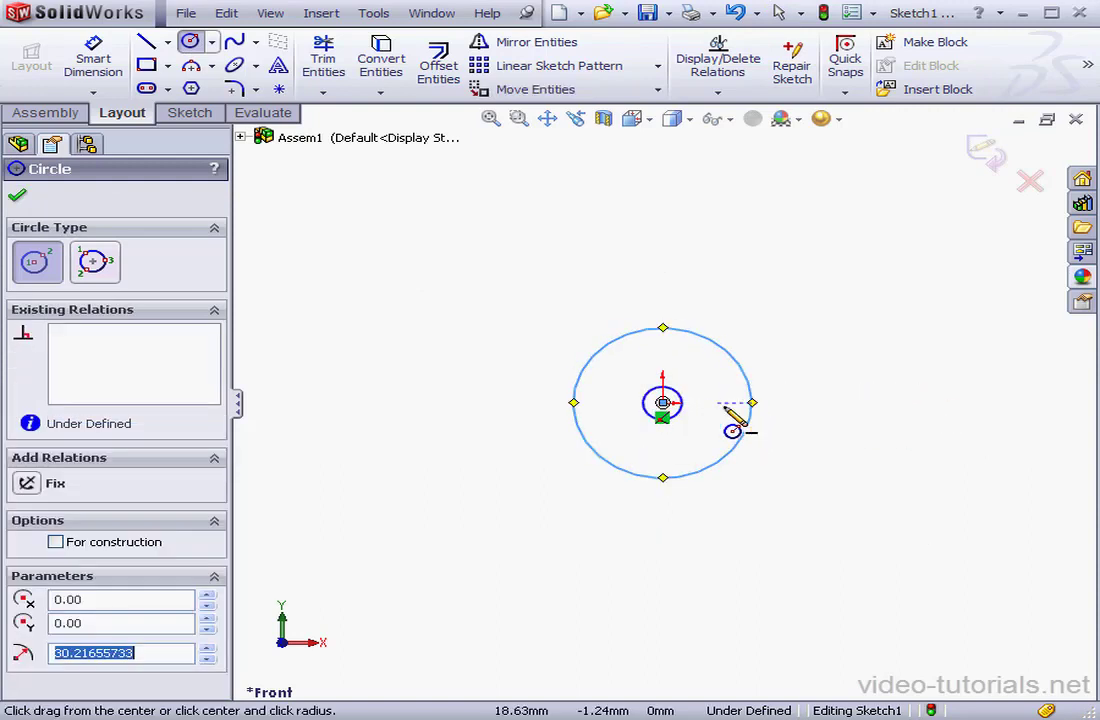
{"action": "left_click", "coordinate": [663, 402]}
{"action": "left_click", "coordinate": [966, 403]}
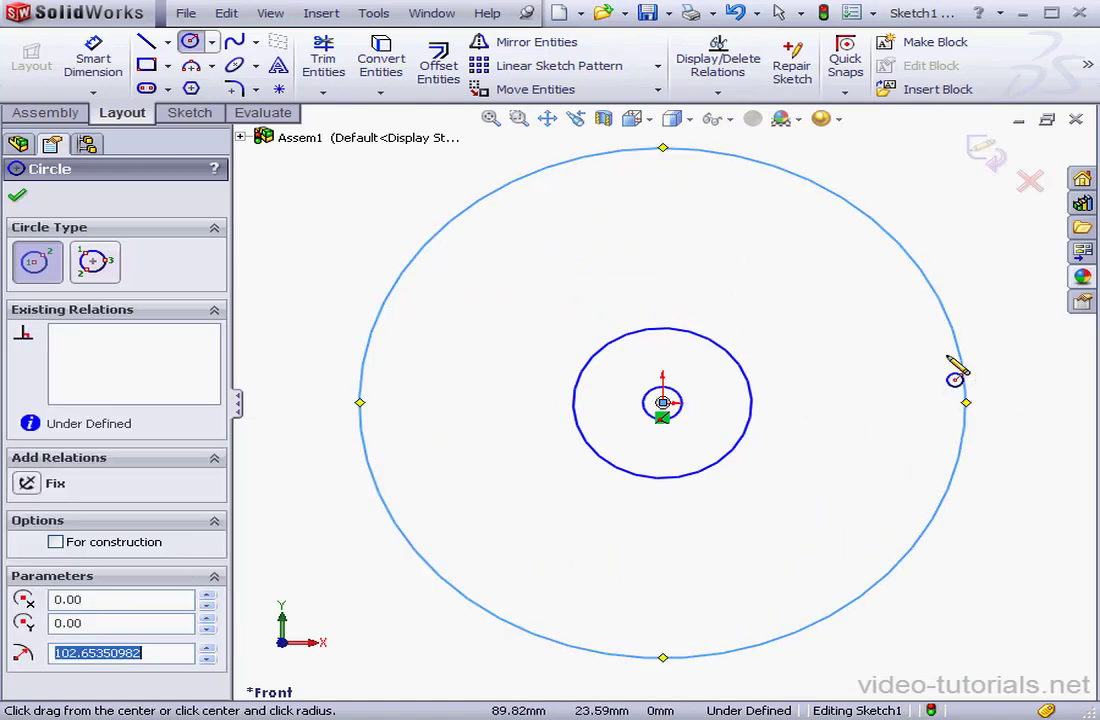
Step: Dimension the outermost circle with a diameter of 200 mm
{"action": "left_click", "coordinate": [90, 60]}
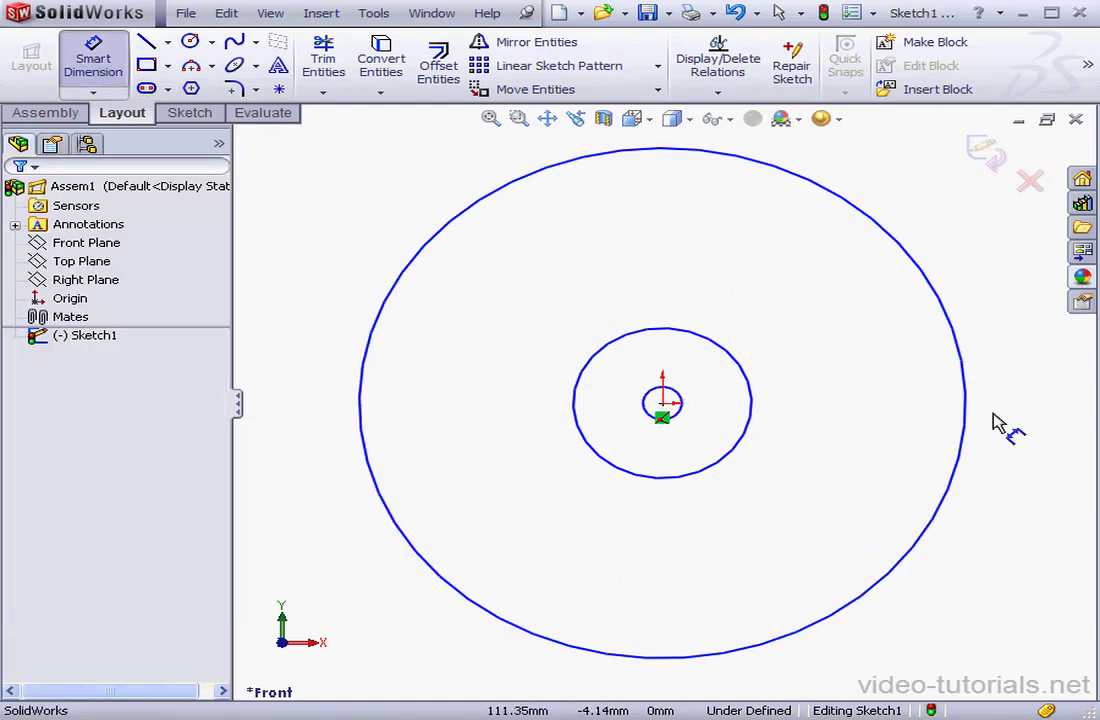
{"action": "left_click", "coordinate": [966, 430]}
{"action": "left_click", "coordinate": [1010, 428]}
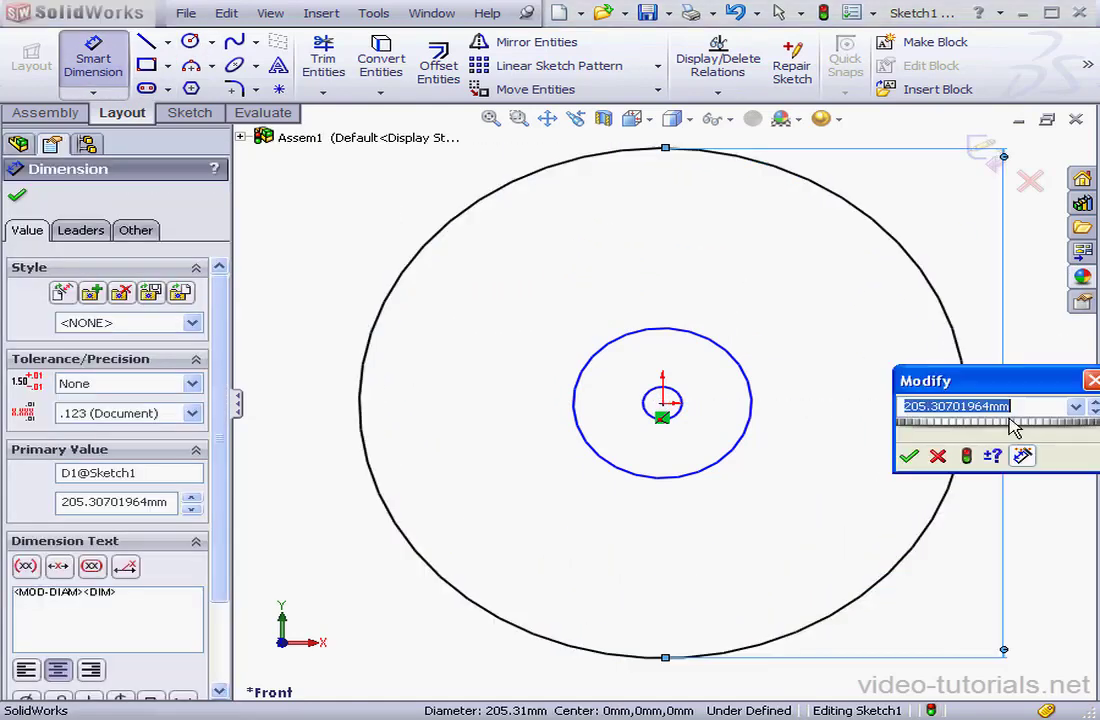
{"action": "type", "text": "200"}
{"action": "left_click", "coordinate": [909, 456]}
Step: Dimension the middle circle with a diameter of 90 mm and the innermost circle with a diameter of 10 mm
{"action": "left_click", "coordinate": [745, 448]}
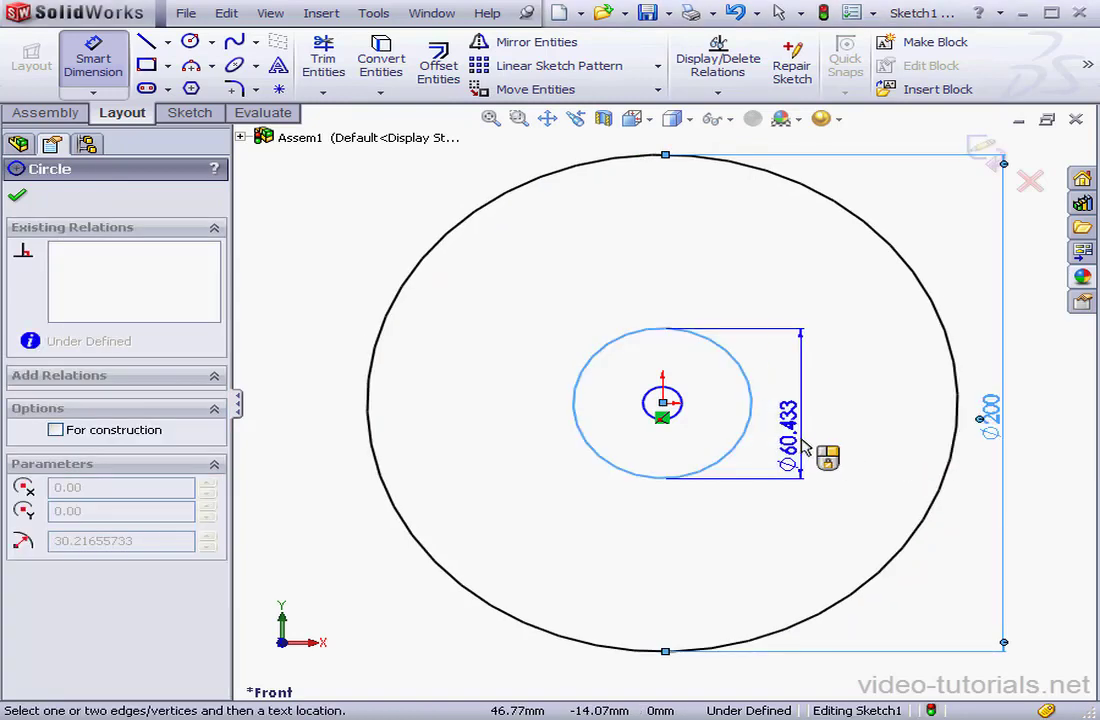
{"action": "left_click", "coordinate": [825, 456]}
{"action": "type", "text": "90"}
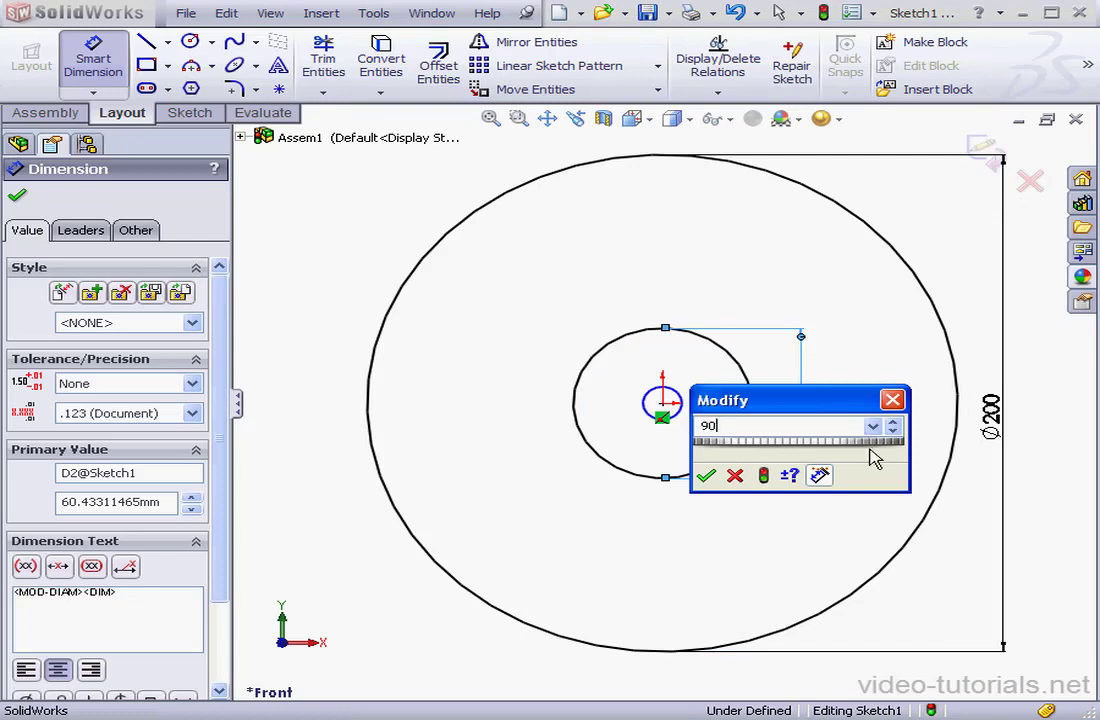
{"action": "left_click", "coordinate": [706, 476]}
{"action": "left_click", "coordinate": [683, 416]}
{"action": "left_click", "coordinate": [750, 420]}
{"action": "type", "text": "1"}
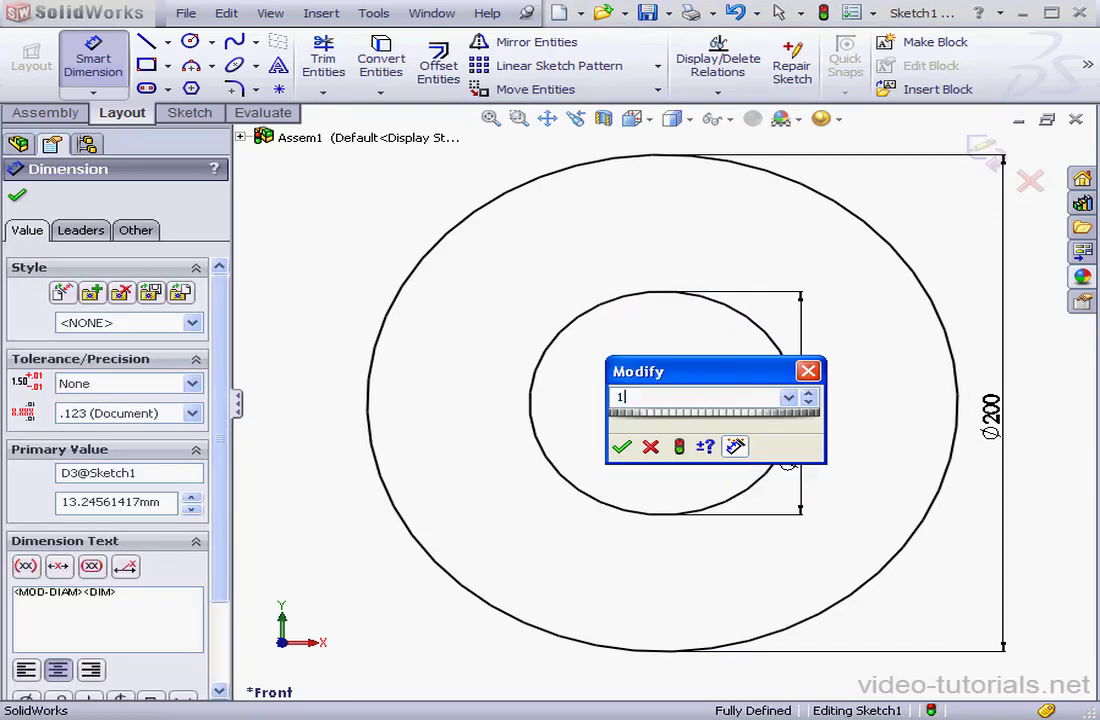
{"action": "type", "text": "0"}
{"action": "left_click", "coordinate": [622, 447]}
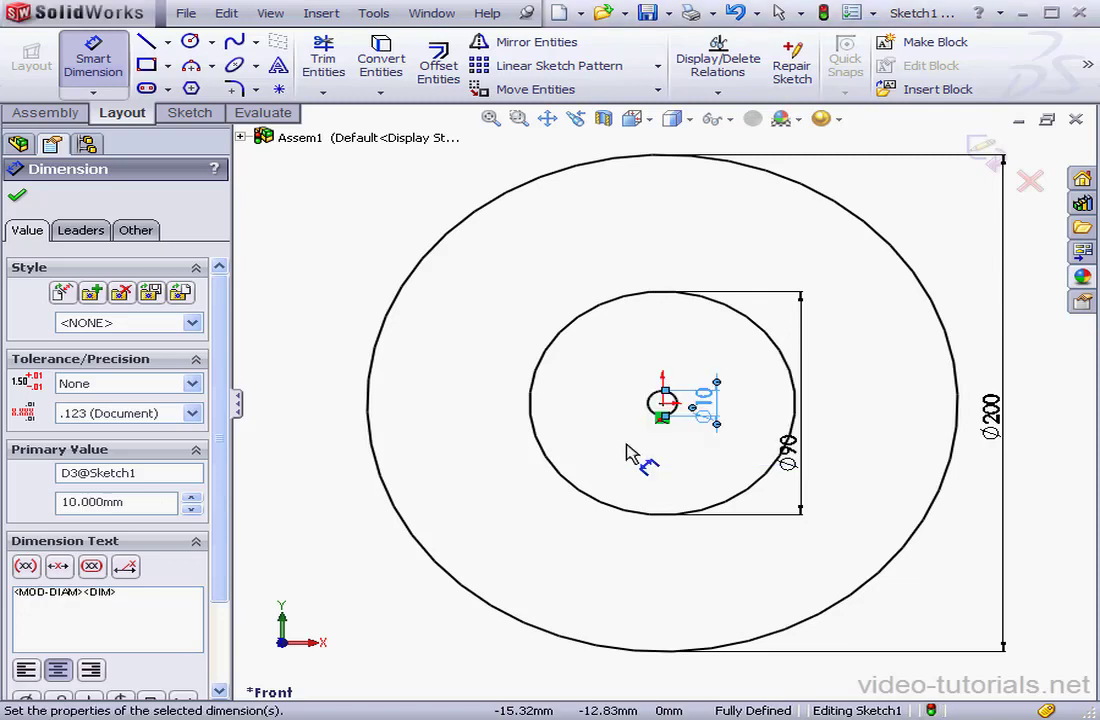
{"action": "right_click", "coordinate": [523, 291]}
{"action": "left_click", "coordinate": [580, 300]}
Step: Convert the 90 mm circle to construction geometry
{"action": "left_click", "coordinate": [767, 329]}
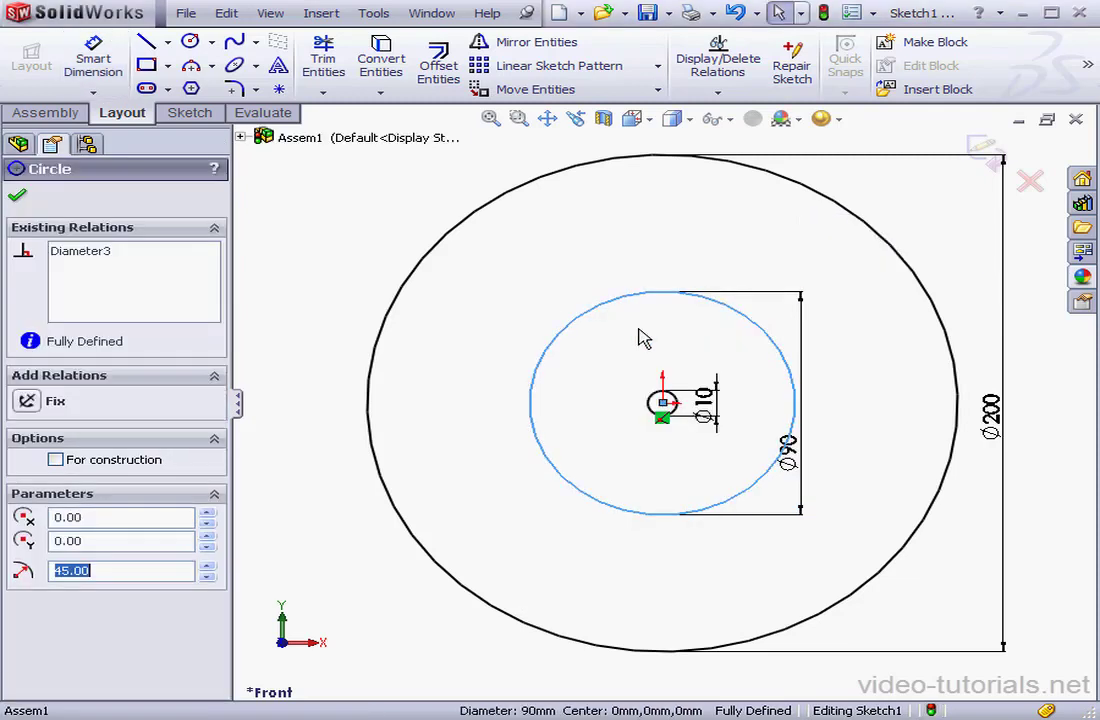
{"action": "left_click", "coordinate": [55, 459]}
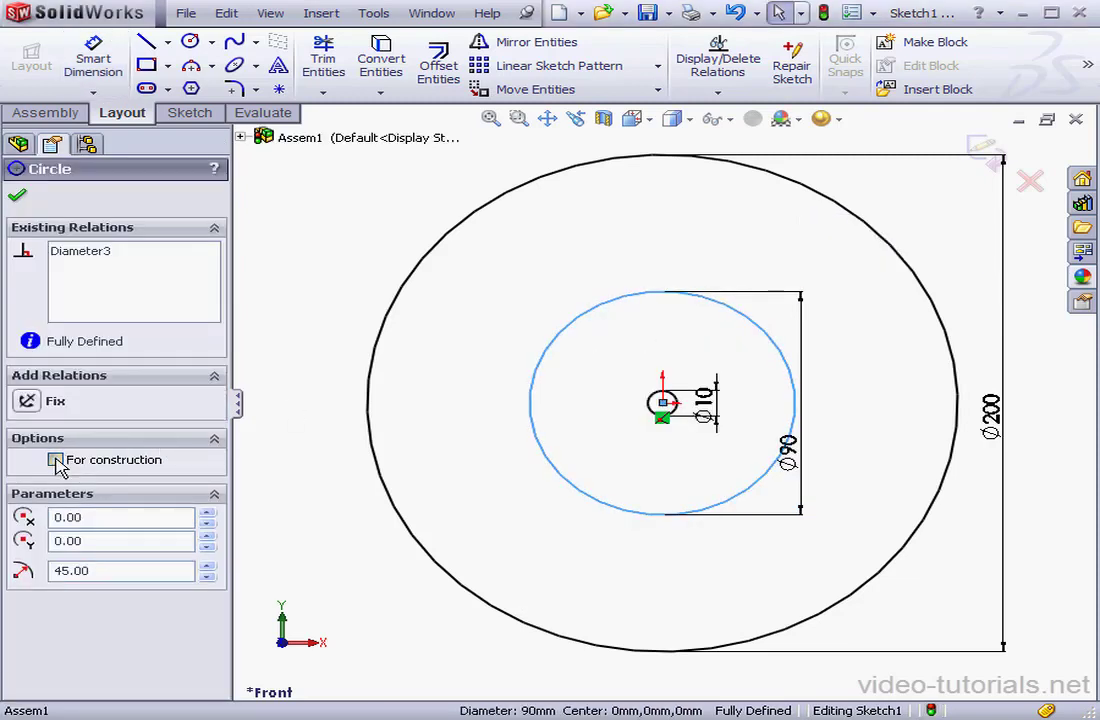
{"action": "left_click", "coordinate": [17, 196]}
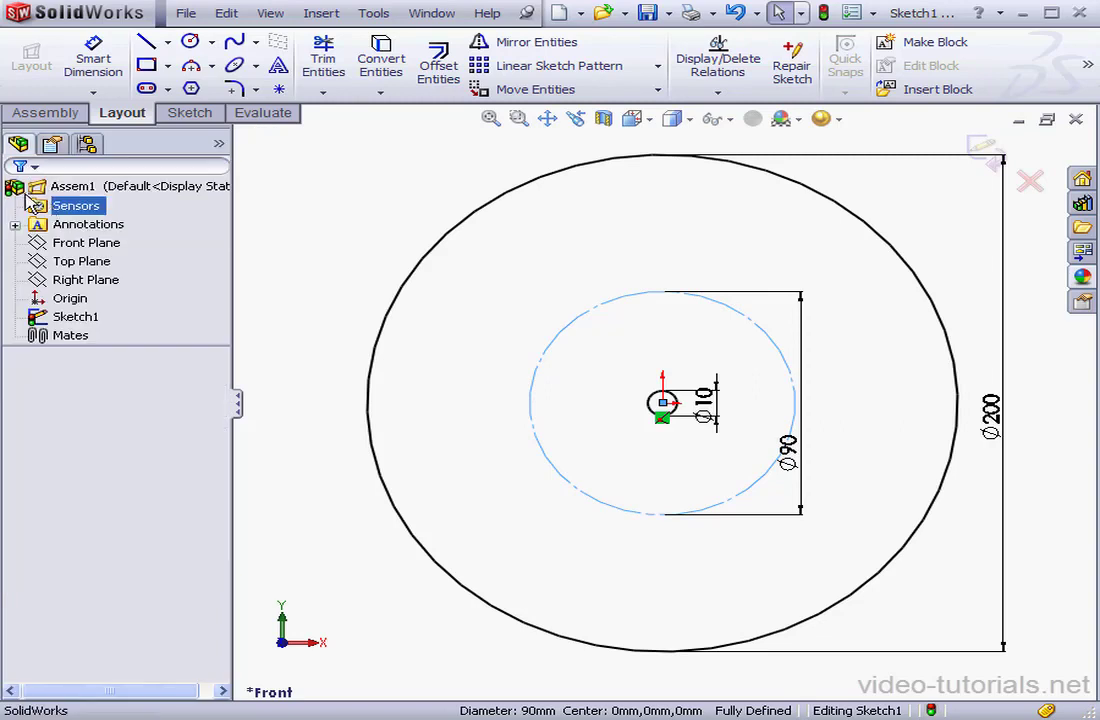
Step: Draw a vertical centerline from the top quadrant of the 200 mm circle to the top quadrant of the construction circle
{"action": "left_click", "coordinate": [166, 43]}
{"action": "left_click", "coordinate": [168, 87]}
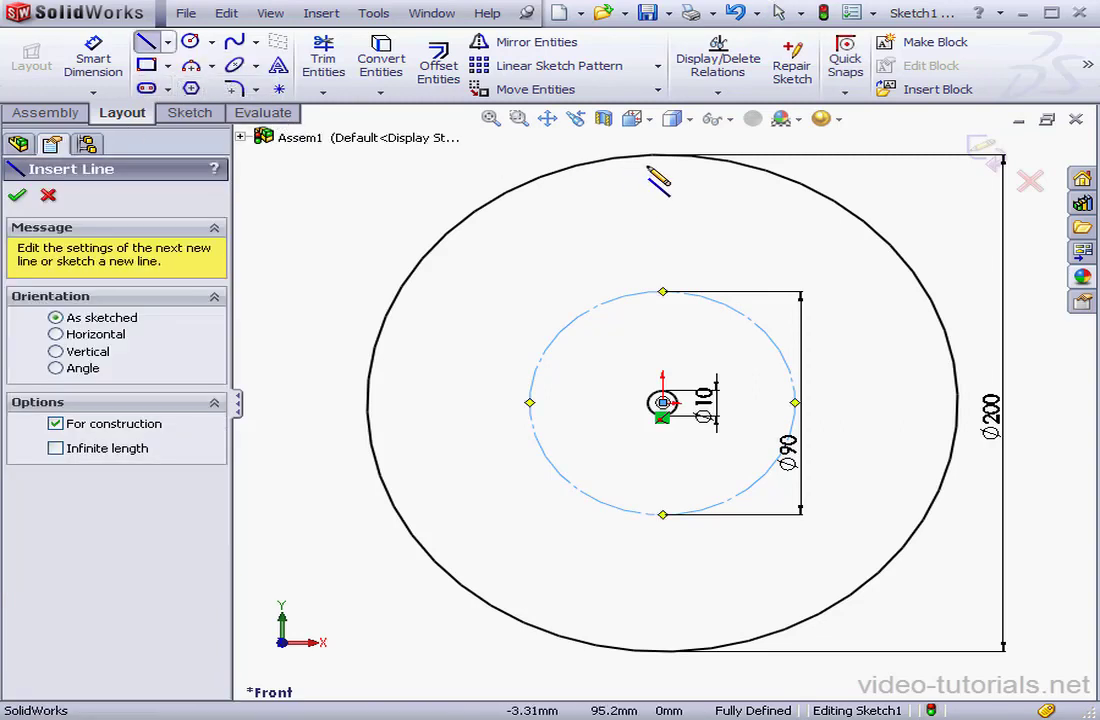
{"action": "left_click", "coordinate": [663, 155]}
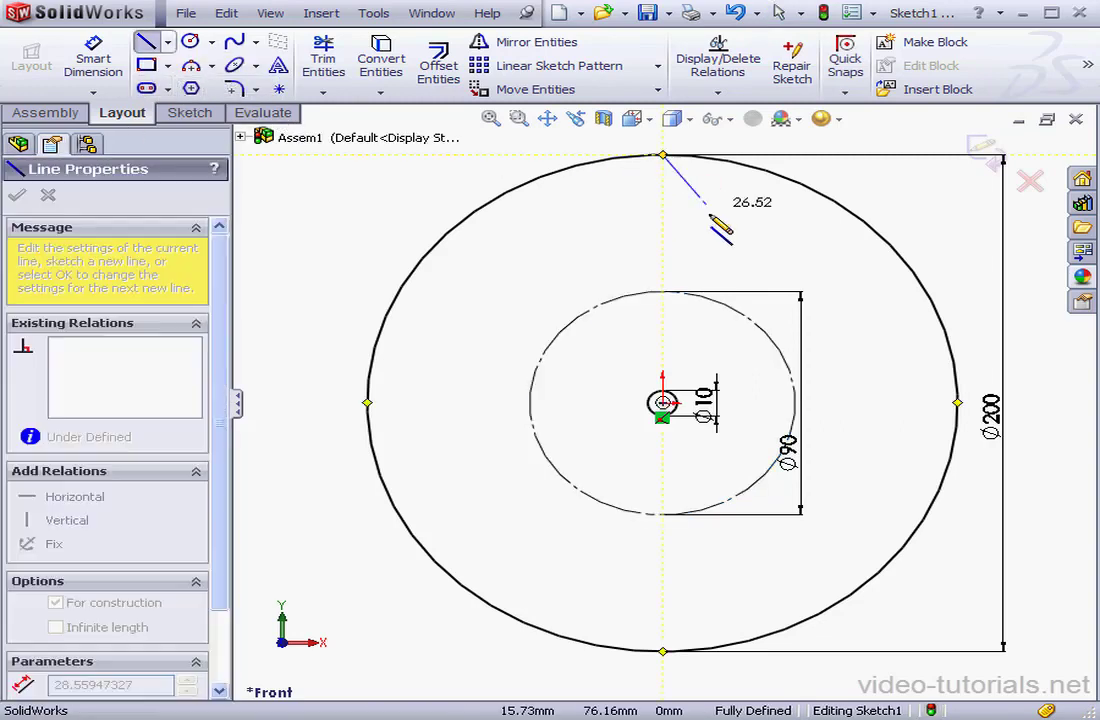
{"action": "left_click", "coordinate": [663, 291]}
{"action": "right_click", "coordinate": [605, 263]}
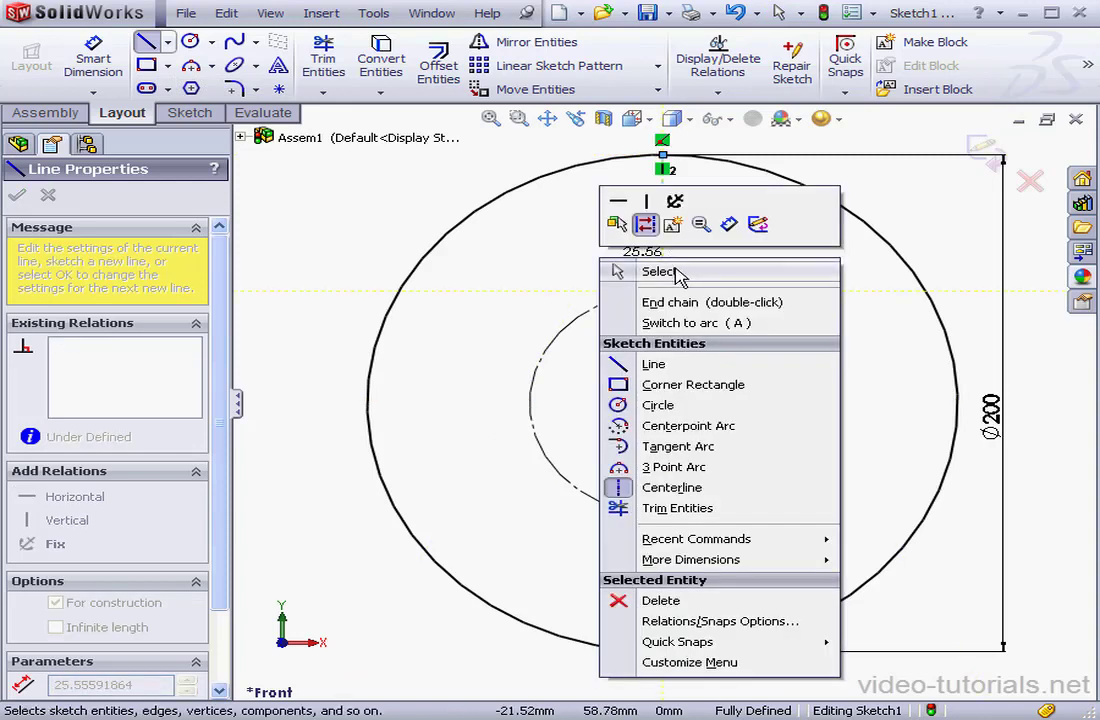
{"action": "left_click", "coordinate": [668, 272]}
Step: Offset the vertical centerline by 5.5 mm in both directions with arc-capped ends to form a slot outline
{"action": "left_click", "coordinate": [438, 68]}
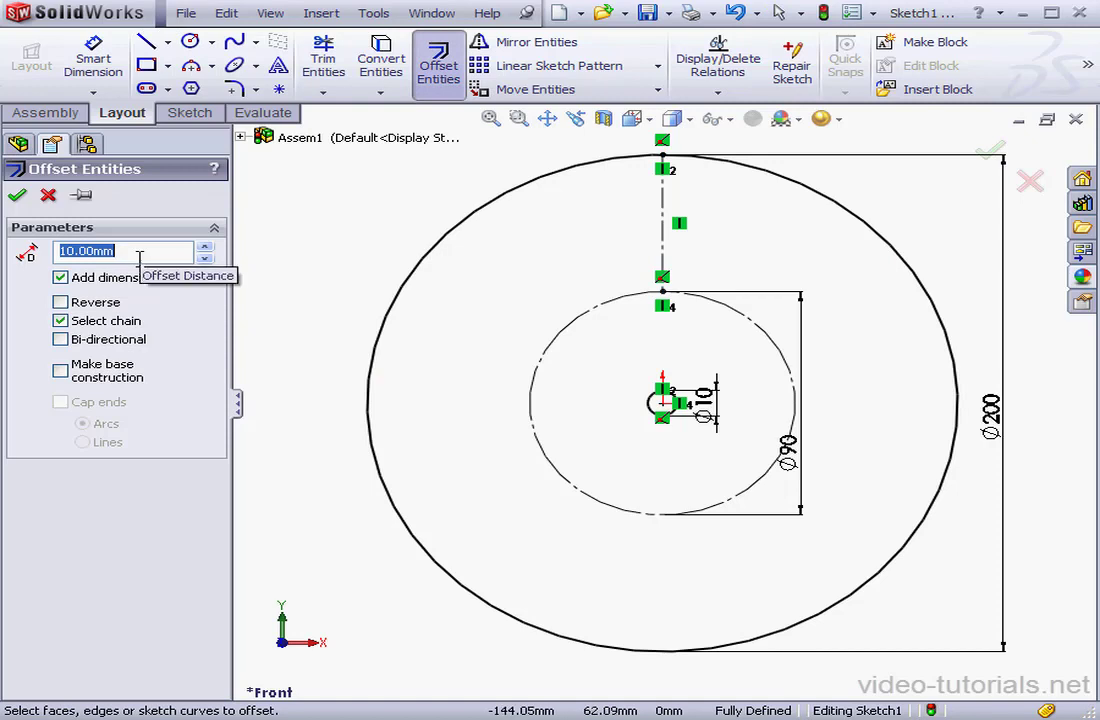
{"action": "type", "text": "5.5"}
{"action": "left_click", "coordinate": [668, 232]}
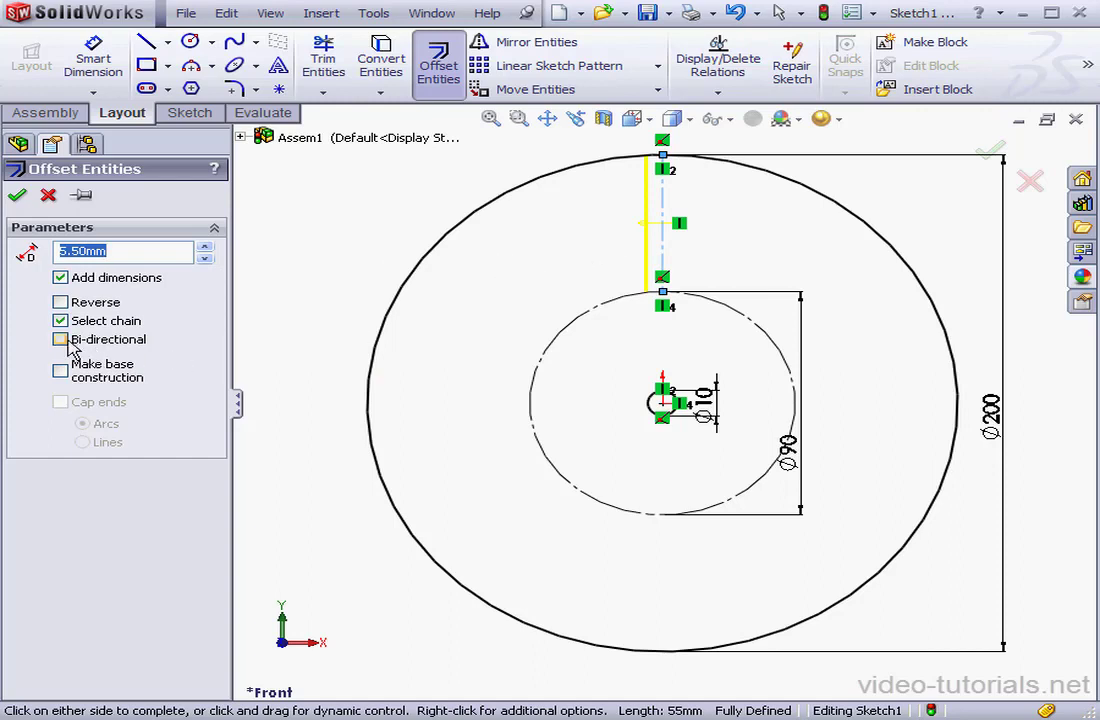
{"action": "left_click", "coordinate": [60, 339]}
{"action": "left_click", "coordinate": [60, 403]}
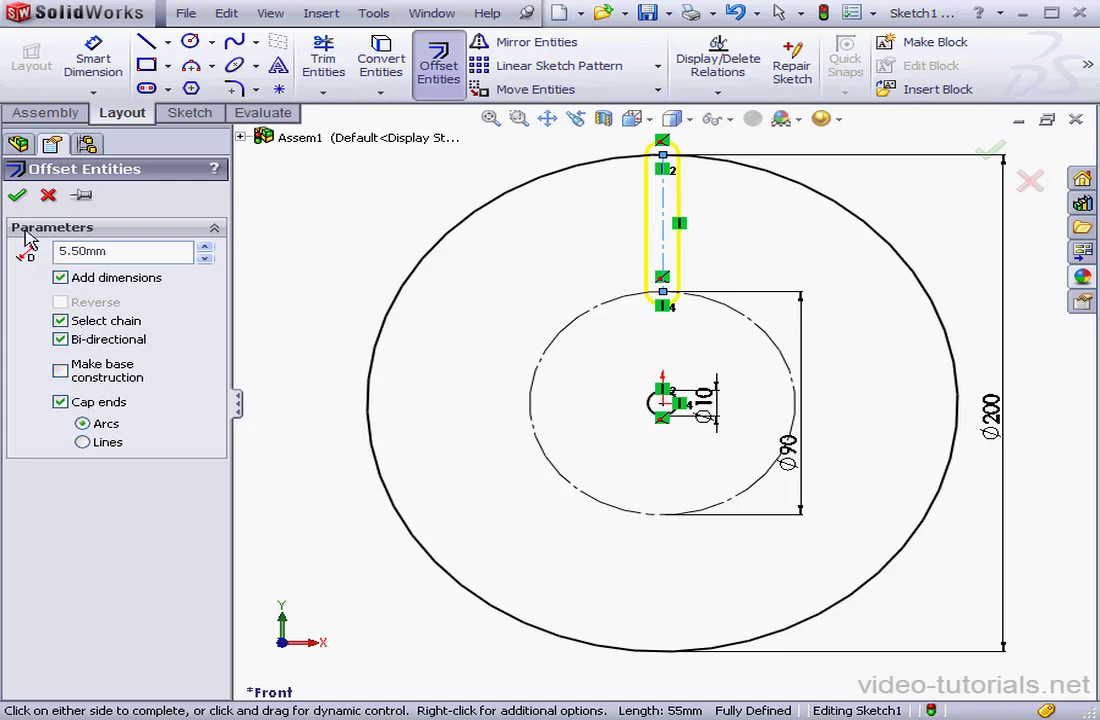
{"action": "left_click", "coordinate": [17, 197]}
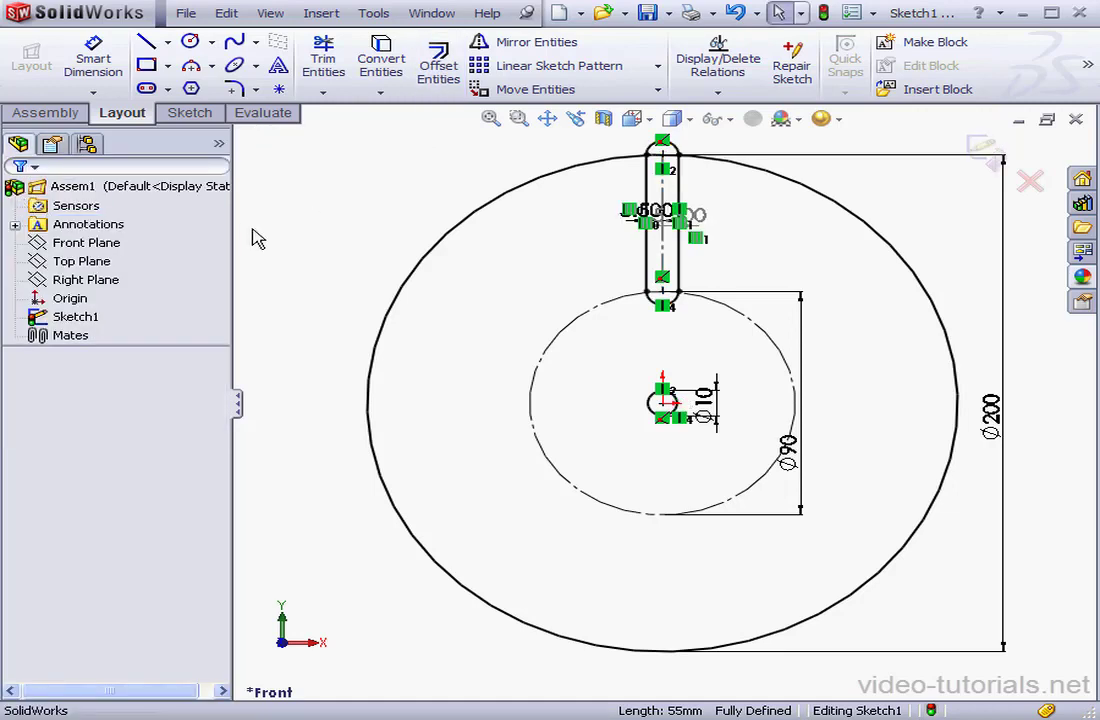
Step: Create a circular sketch pattern of the slot's two lines and two arcs about the origin, with 5 equally spaced instances over 360 degrees
{"action": "left_click", "coordinate": [575, 67]}
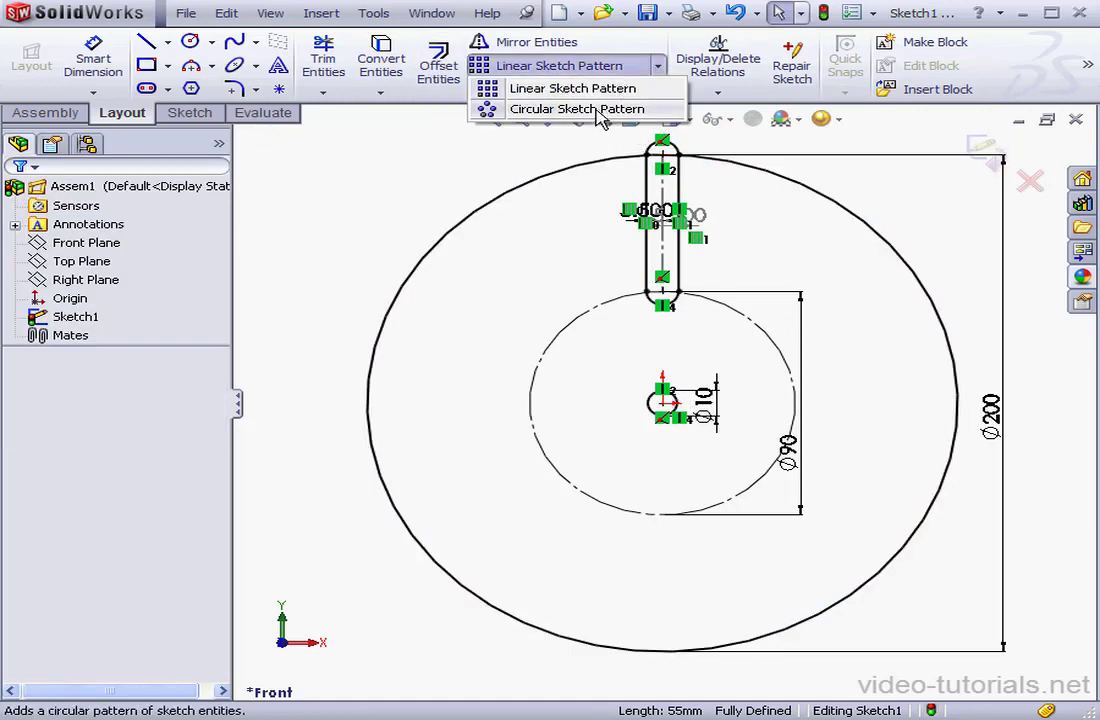
{"action": "left_click", "coordinate": [568, 110]}
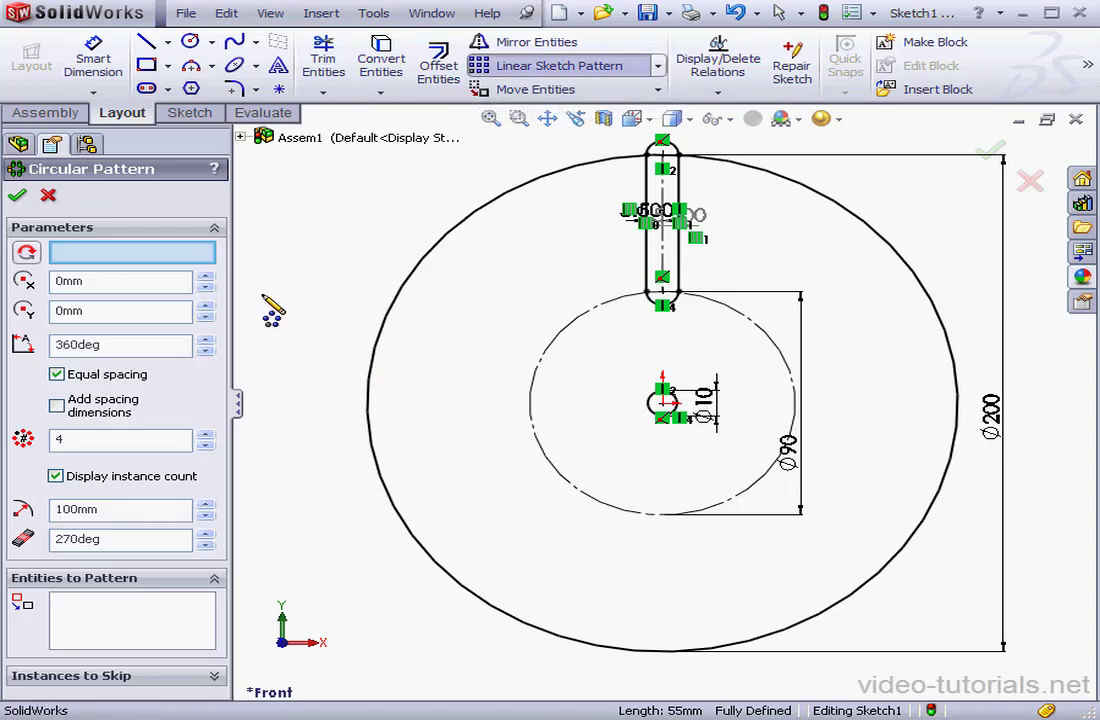
{"action": "left_click", "coordinate": [177, 632]}
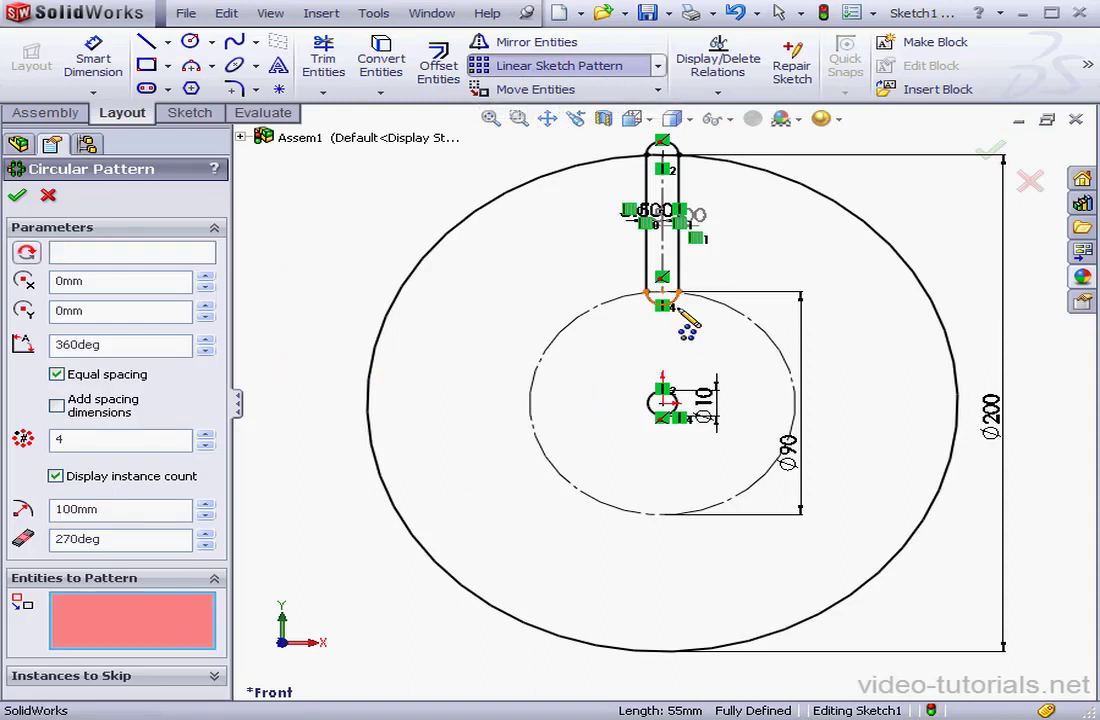
{"action": "left_click", "coordinate": [676, 300]}
{"action": "left_click", "coordinate": [647, 230]}
{"action": "left_click", "coordinate": [679, 200]}
{"action": "left_click", "coordinate": [662, 147]}
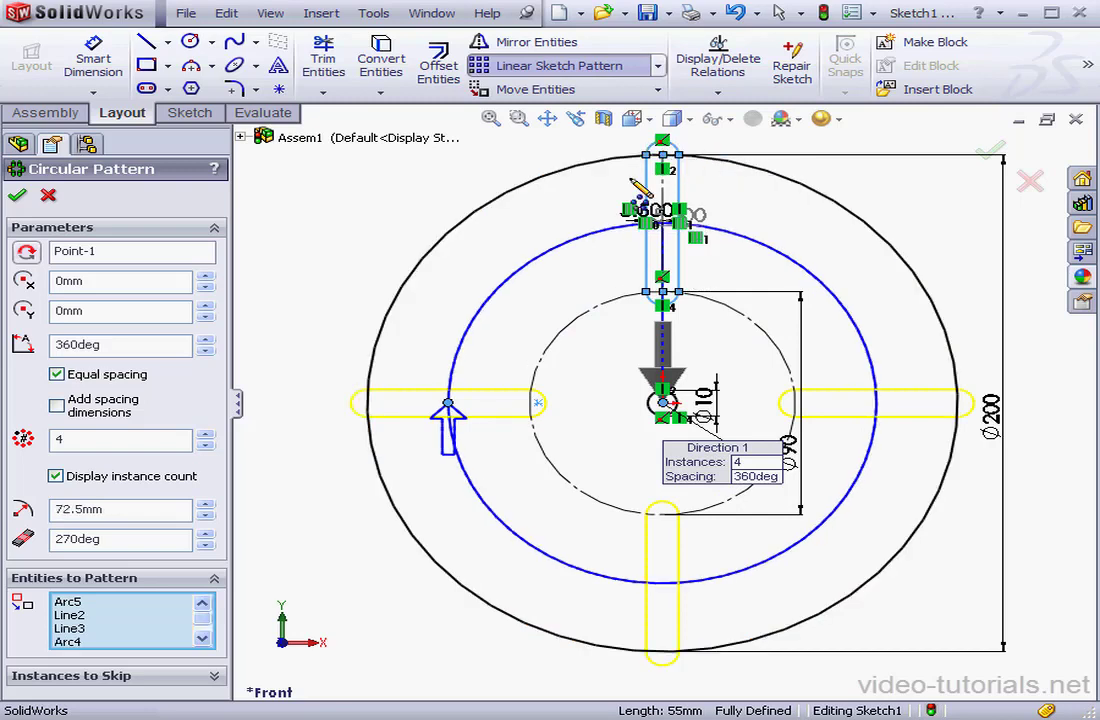
{"action": "double_click", "coordinate": [101, 344]}
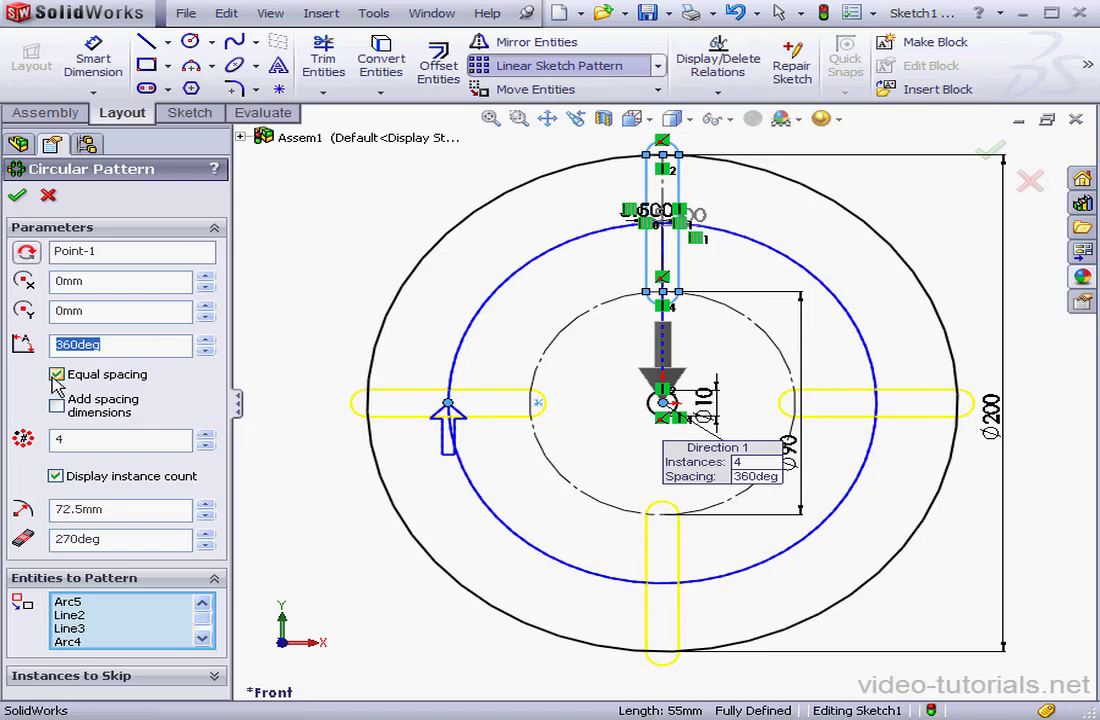
{"action": "left_click", "coordinate": [206, 436]}
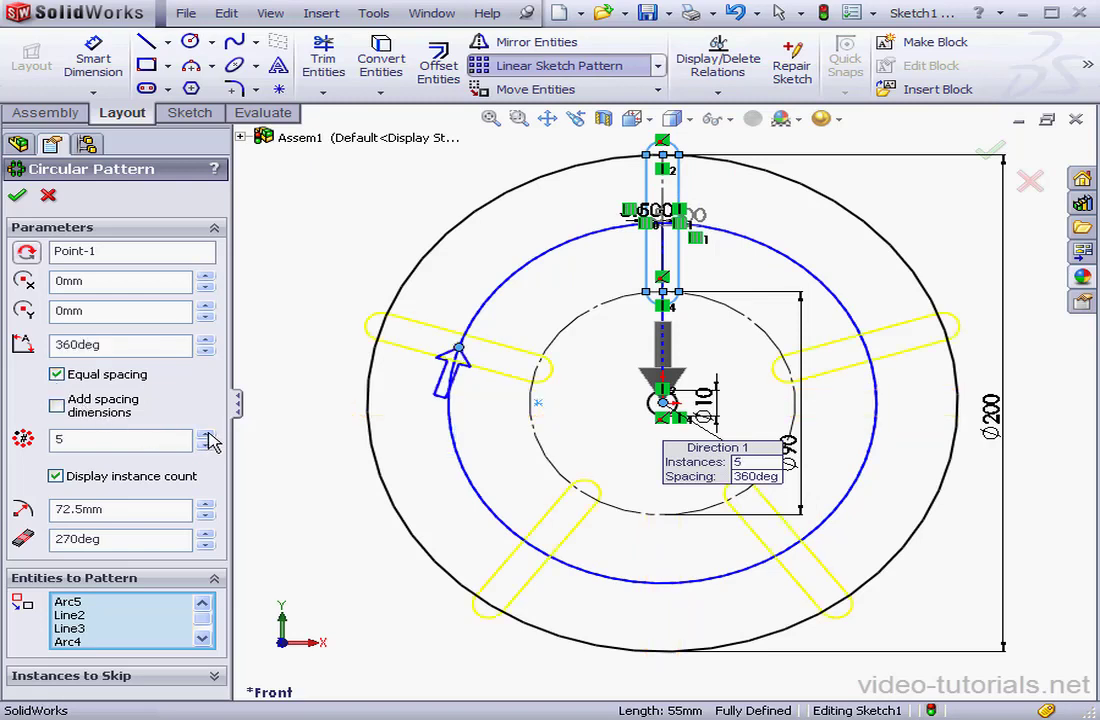
{"action": "left_click", "coordinate": [17, 195]}
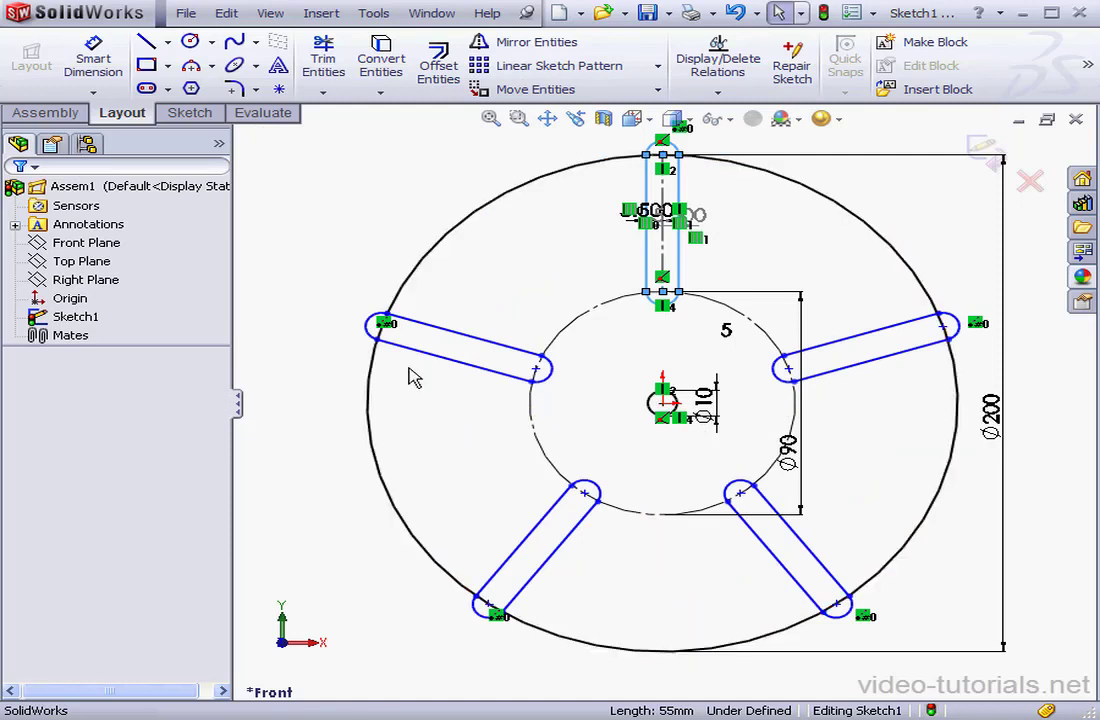
Step: Make the inner arc centers of the upper-left and lower-left slots coincident with the 90 mm construction circle
{"action": "left_click", "coordinate": [536, 369]}
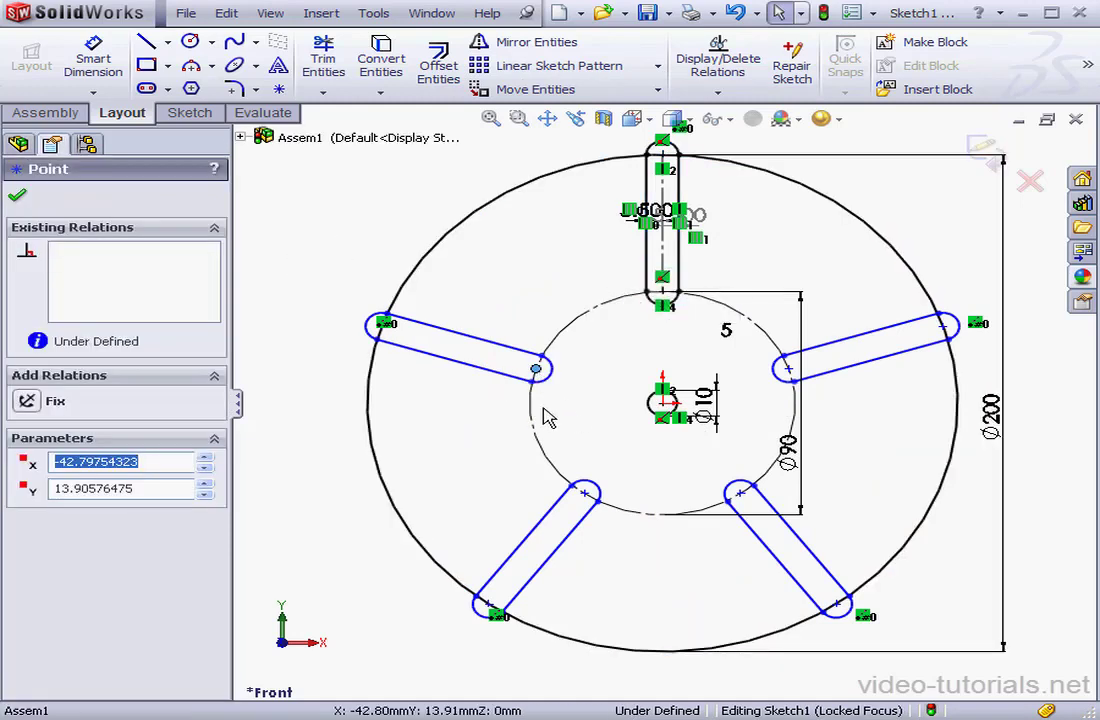
{"action": "left_click", "coordinate": [536, 418], "text": "ctrl"}
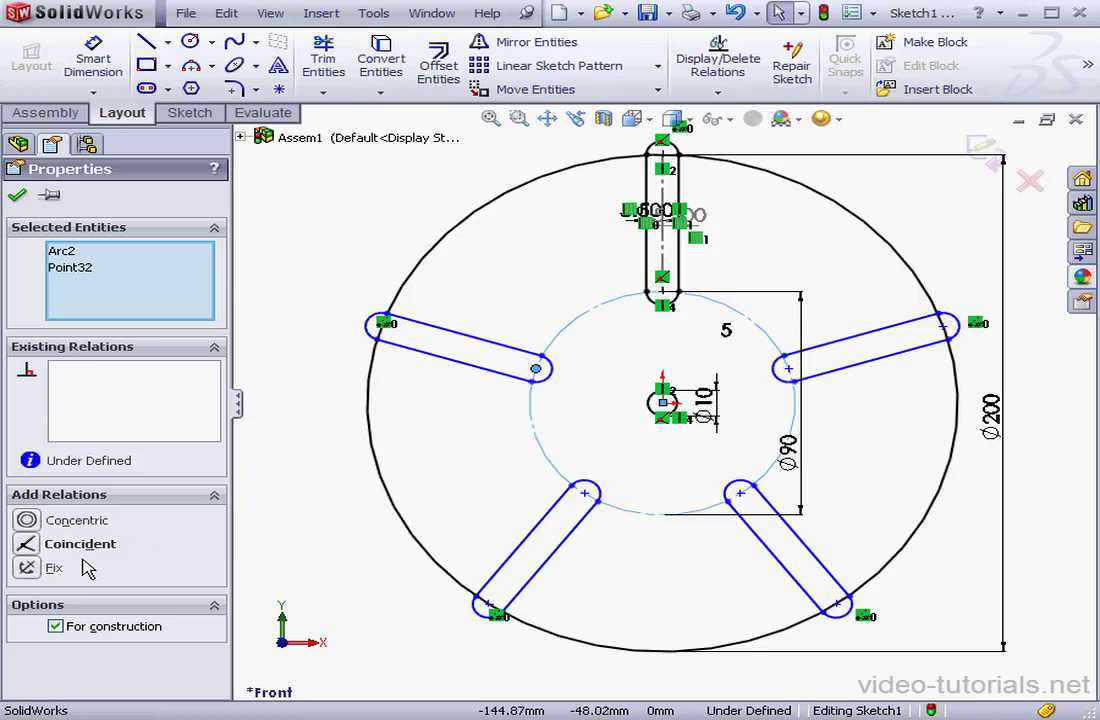
{"action": "left_click", "coordinate": [26, 543]}
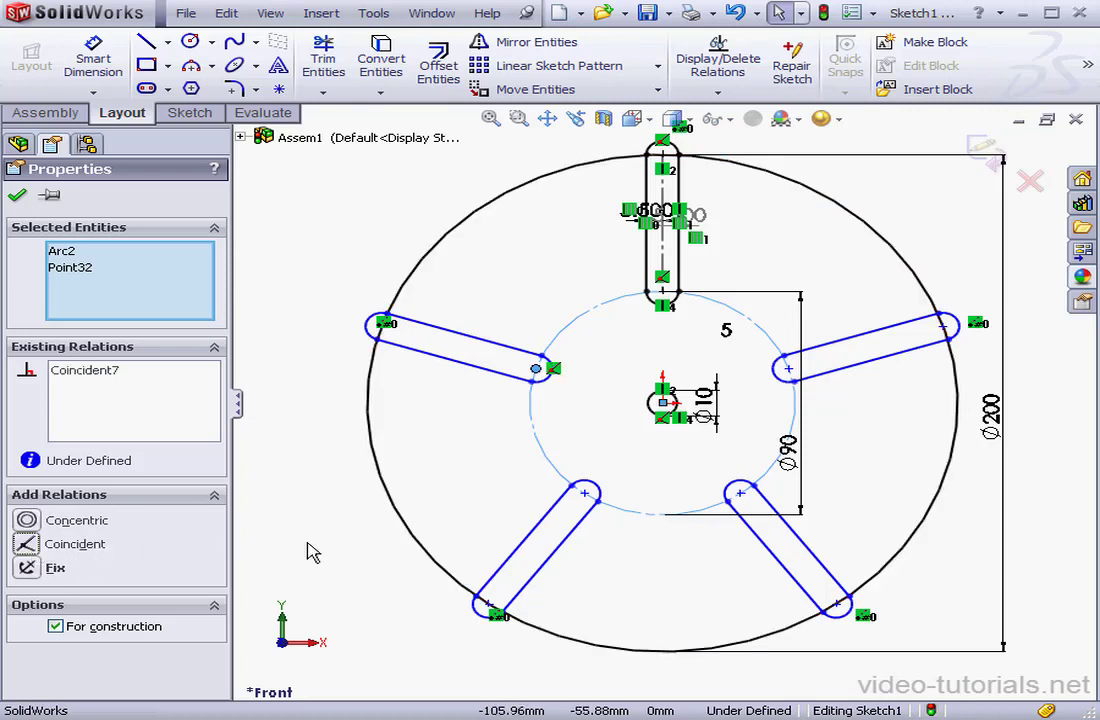
{"action": "left_click", "coordinate": [585, 493]}
{"action": "left_click", "coordinate": [560, 477], "text": "ctrl"}
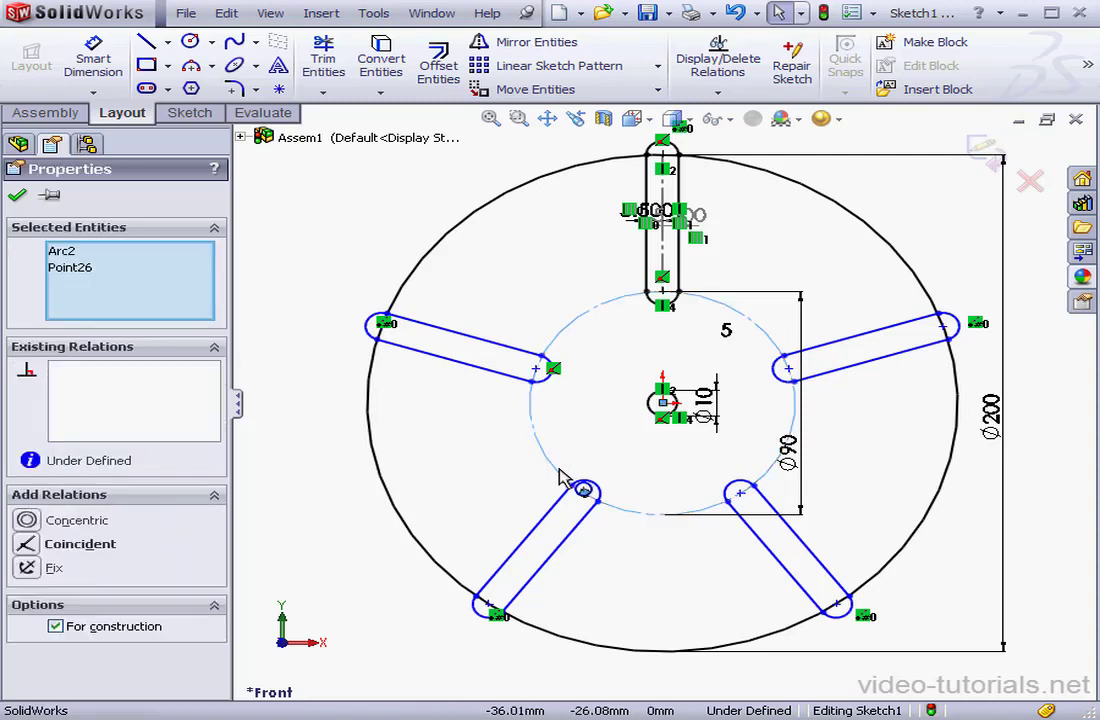
{"action": "left_click", "coordinate": [26, 543]}
{"action": "left_click", "coordinate": [16, 195]}
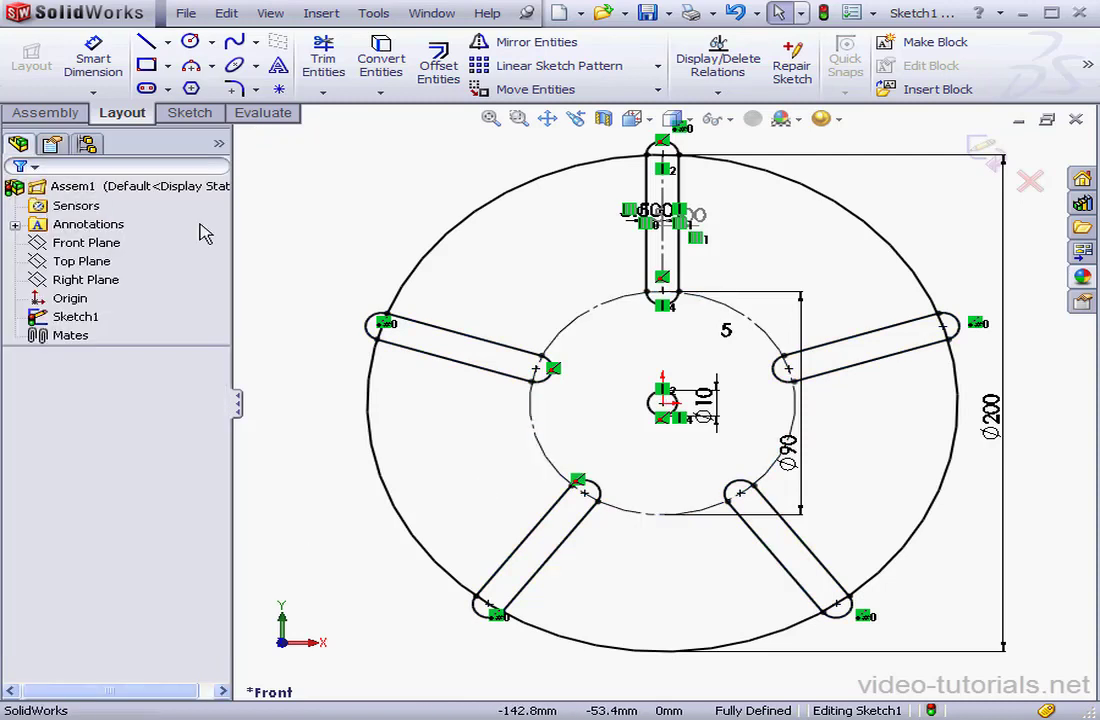
Step: Draw a centerline from the origin to the outer arc center of the upper-right slot and end the chain
{"action": "left_click", "coordinate": [547, 118]}
{"action": "left_click_drag", "start_coordinate": [715, 229], "coordinate": [546, 411]}
{"action": "left_click", "coordinate": [547, 118]}
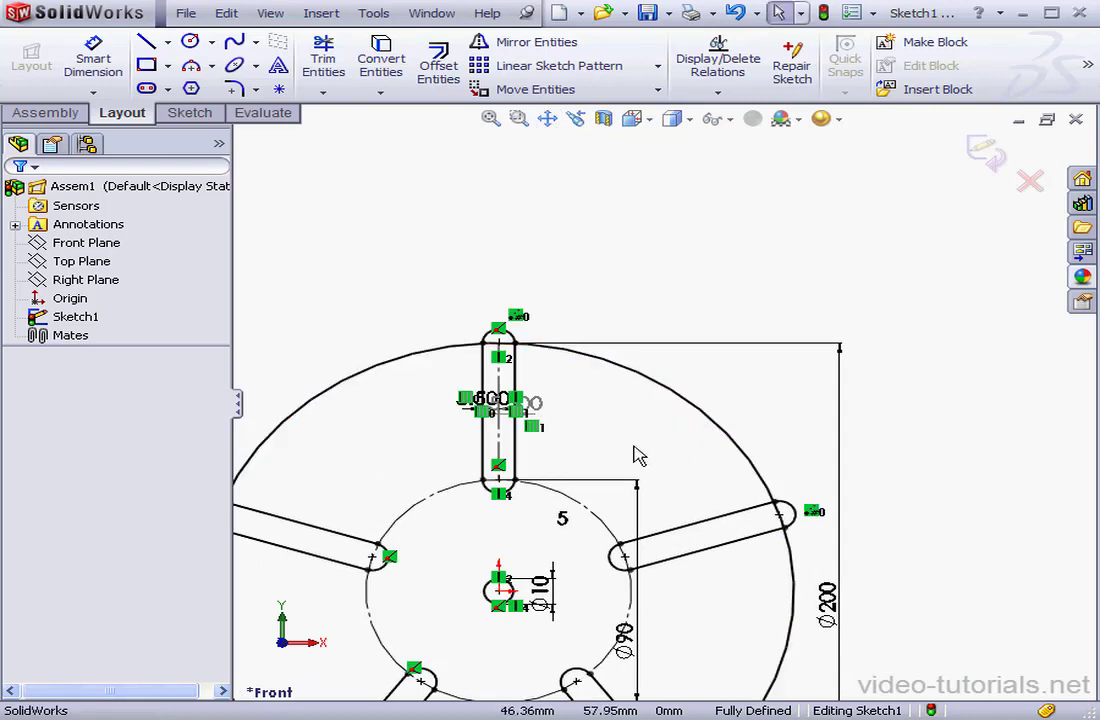
{"action": "left_click", "coordinate": [166, 42]}
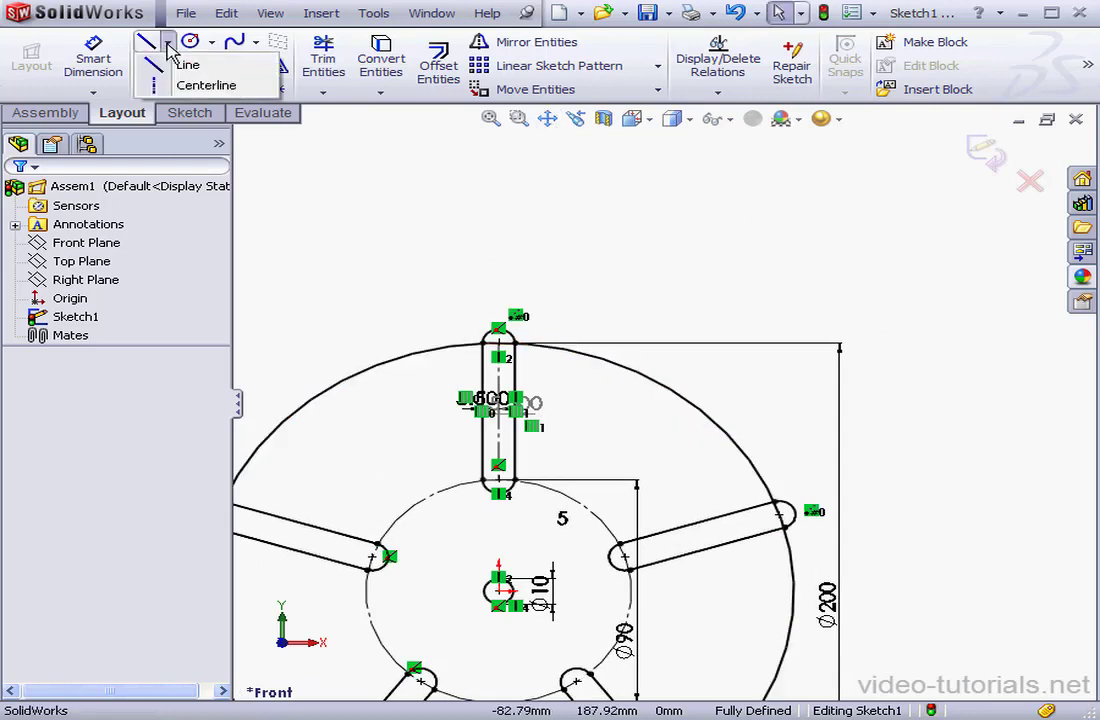
{"action": "left_click", "coordinate": [158, 86]}
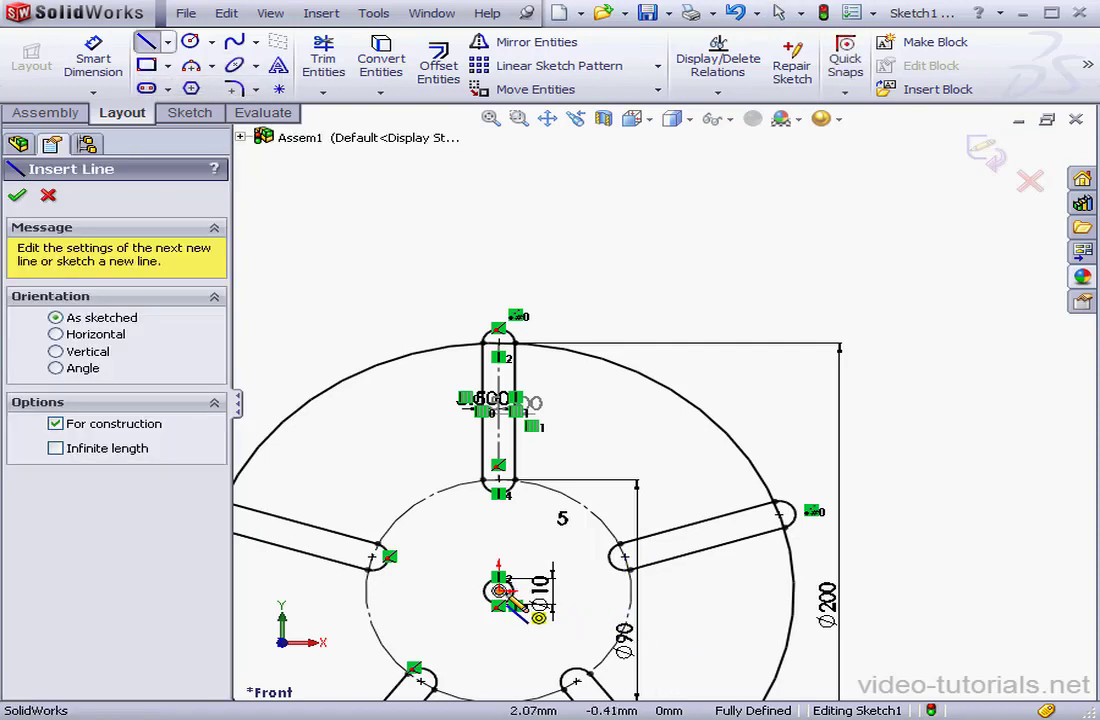
{"action": "left_click", "coordinate": [625, 556]}
{"action": "left_click", "coordinate": [780, 514]}
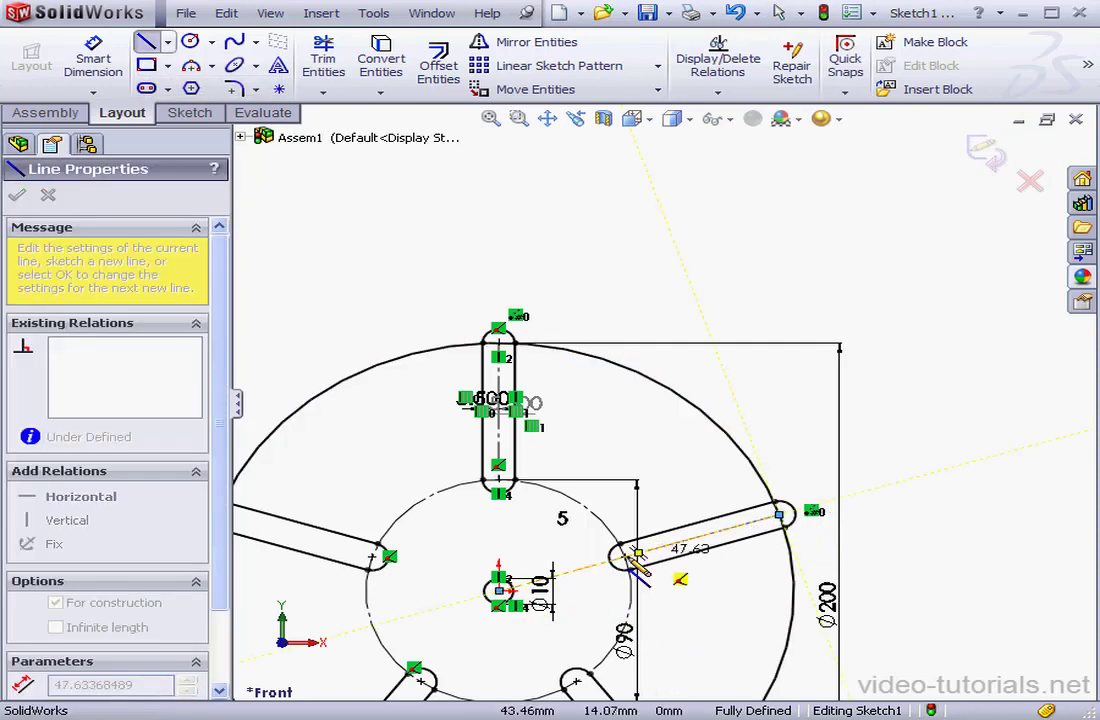
{"action": "right_click", "coordinate": [655, 435]}
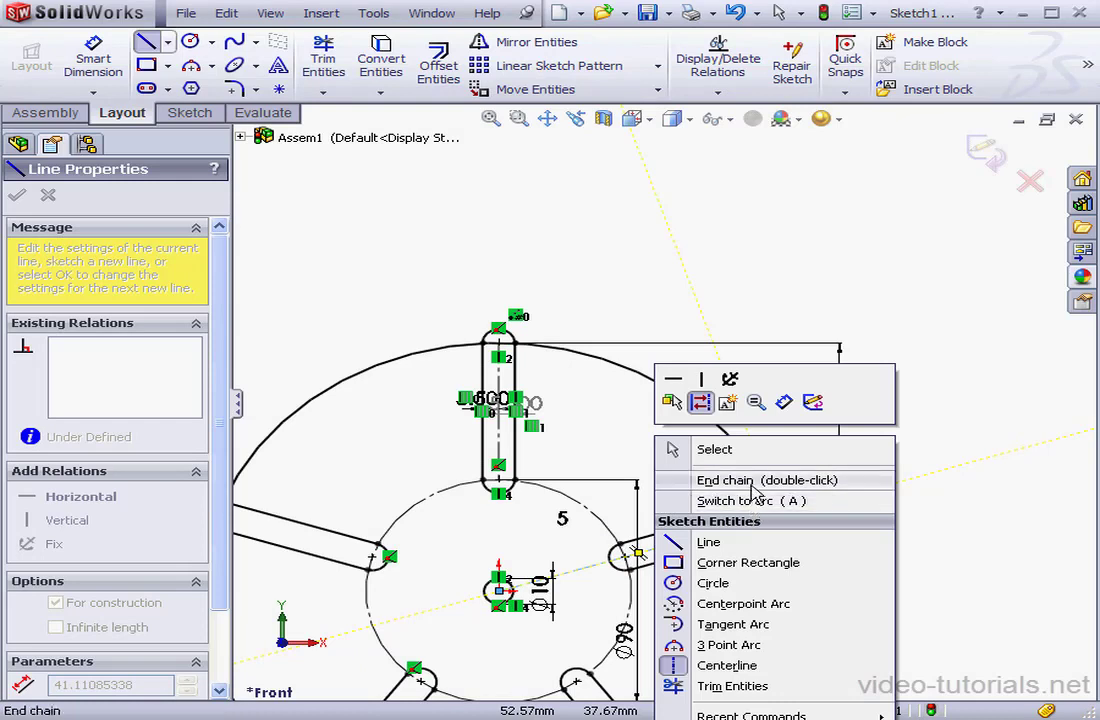
{"action": "left_click", "coordinate": [705, 476]}
Step: Draw a diagonal centerline about 187 mm long from the origin, passing between the vertical and upper-right slots beyond the 200 mm circle
{"action": "left_click", "coordinate": [499, 591]}
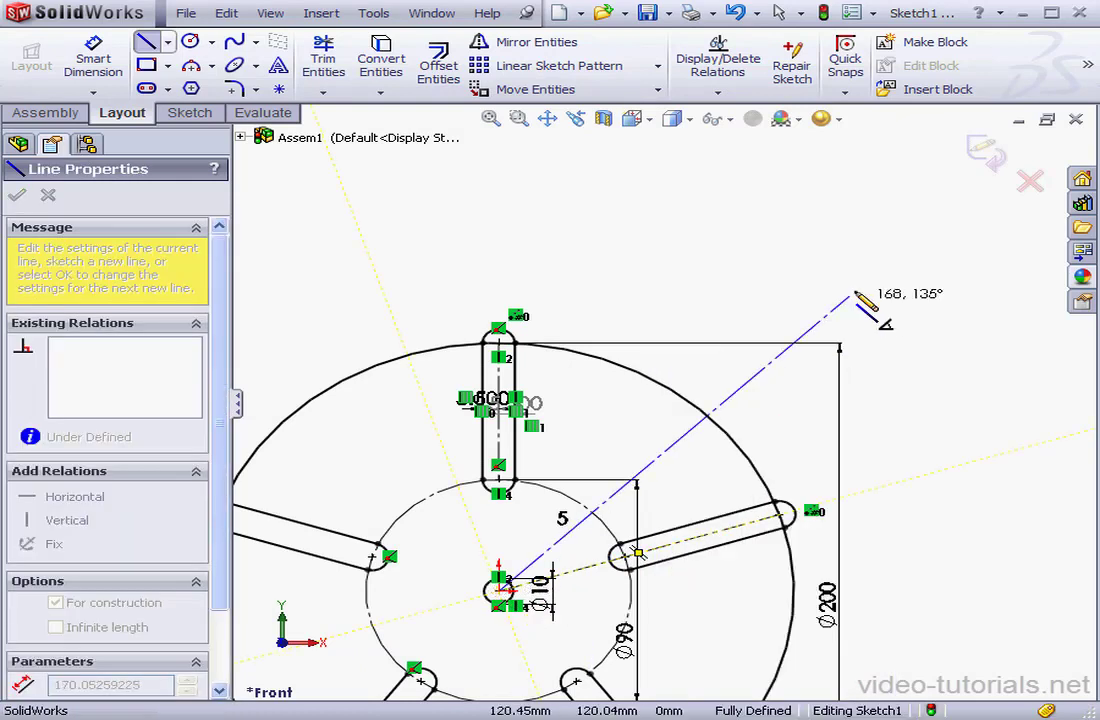
{"action": "left_click", "coordinate": [861, 241]}
{"action": "right_click", "coordinate": [903, 262]}
{"action": "left_click", "coordinate": [915, 264]}
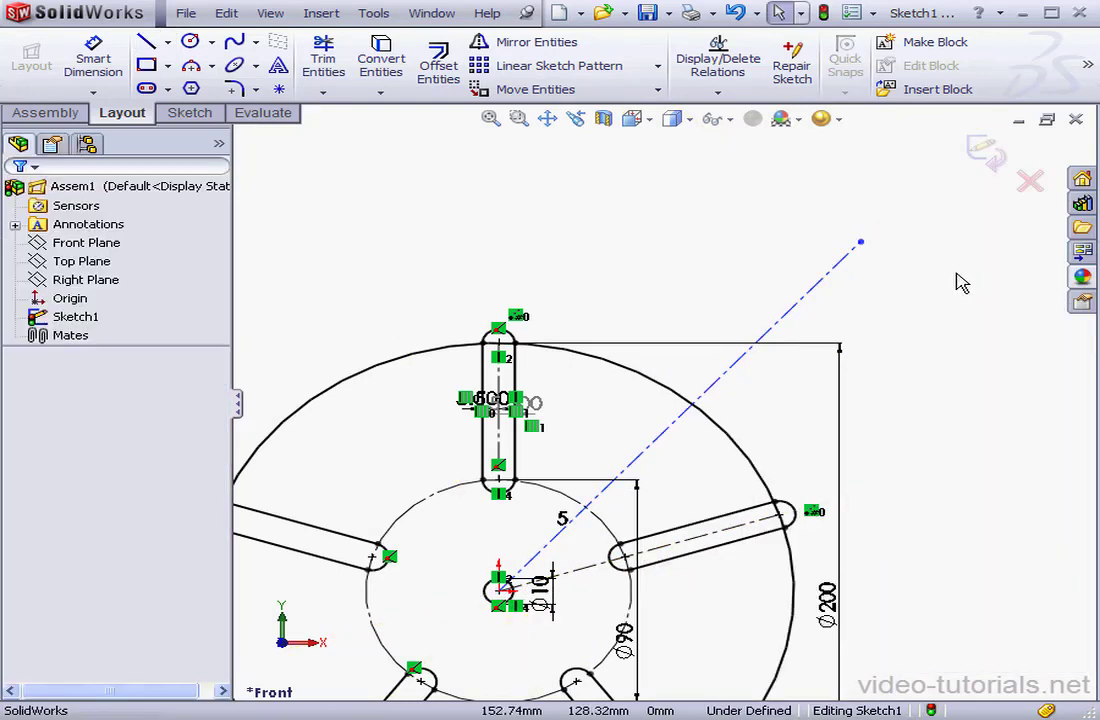
Step: Add a driven angle dimension between the vertical slot's centerline and the upper-right slot's centerline
{"action": "left_click", "coordinate": [95, 60]}
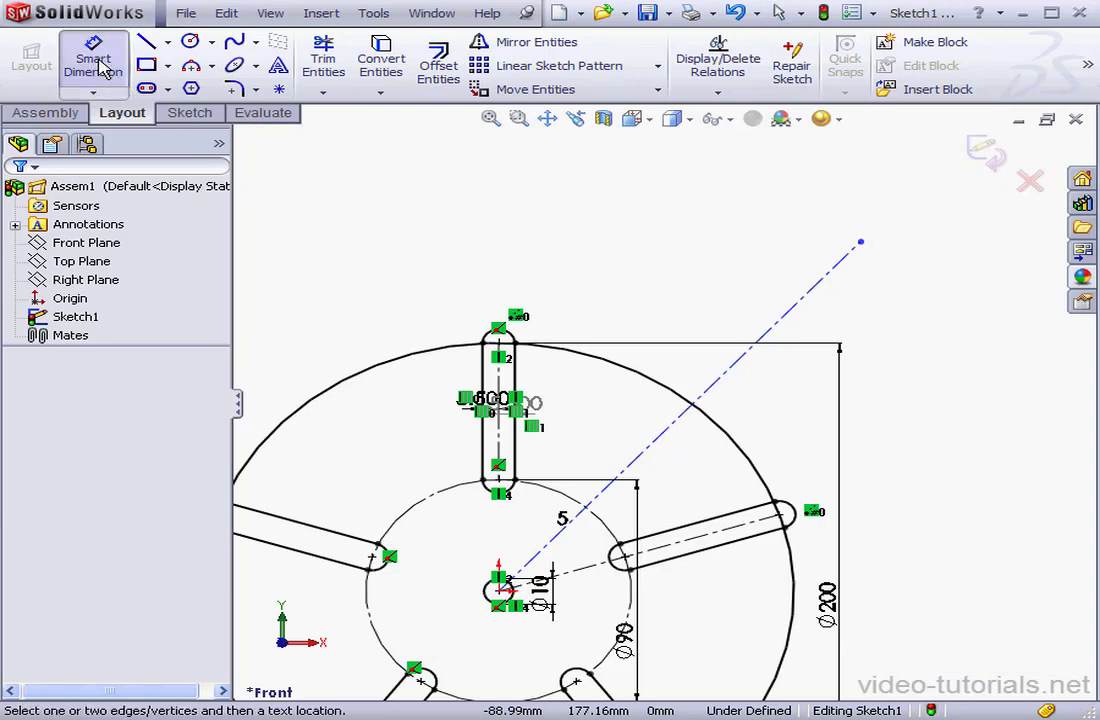
{"action": "left_click", "coordinate": [505, 455]}
{"action": "left_click", "coordinate": [622, 556]}
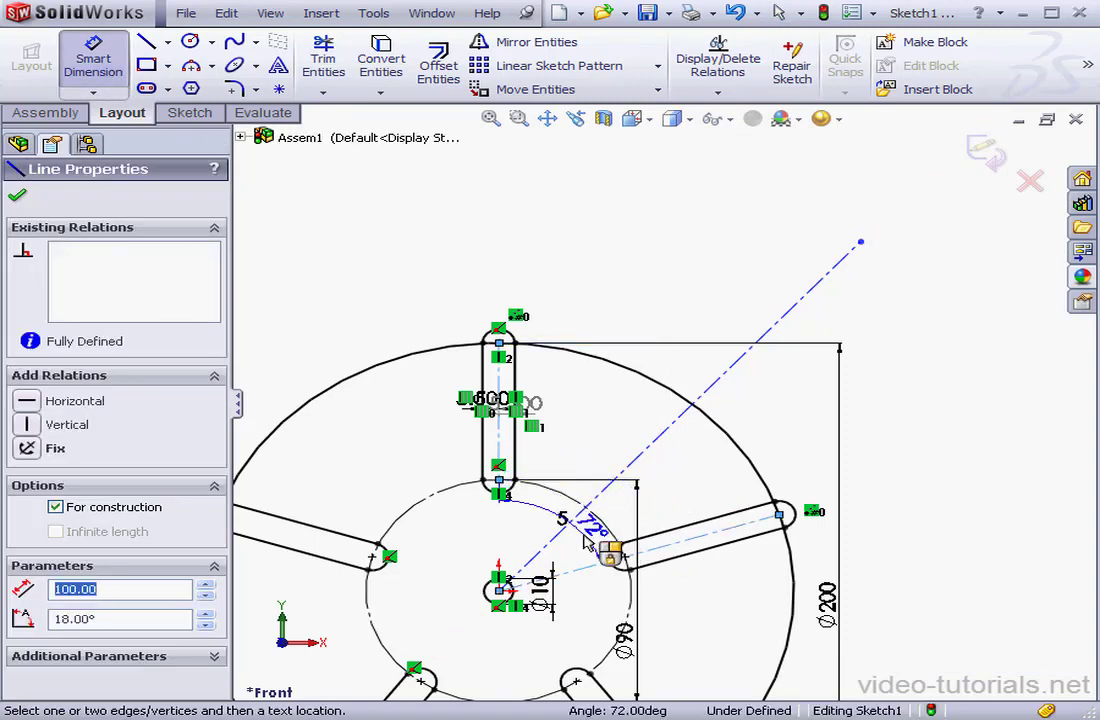
{"action": "left_click", "coordinate": [591, 548]}
{"action": "left_click", "coordinate": [623, 237]}
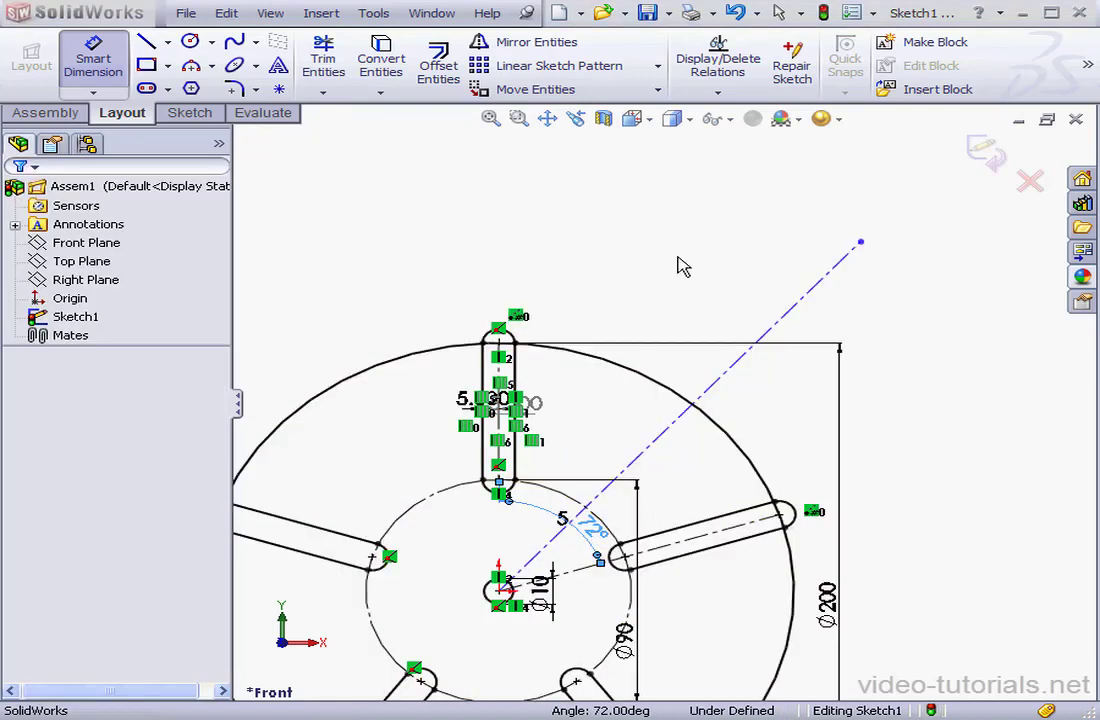
Step: Dimension the angle between the diagonal centerline and the upper-right slot's centerline as 36 degrees
{"action": "left_click", "coordinate": [735, 362]}
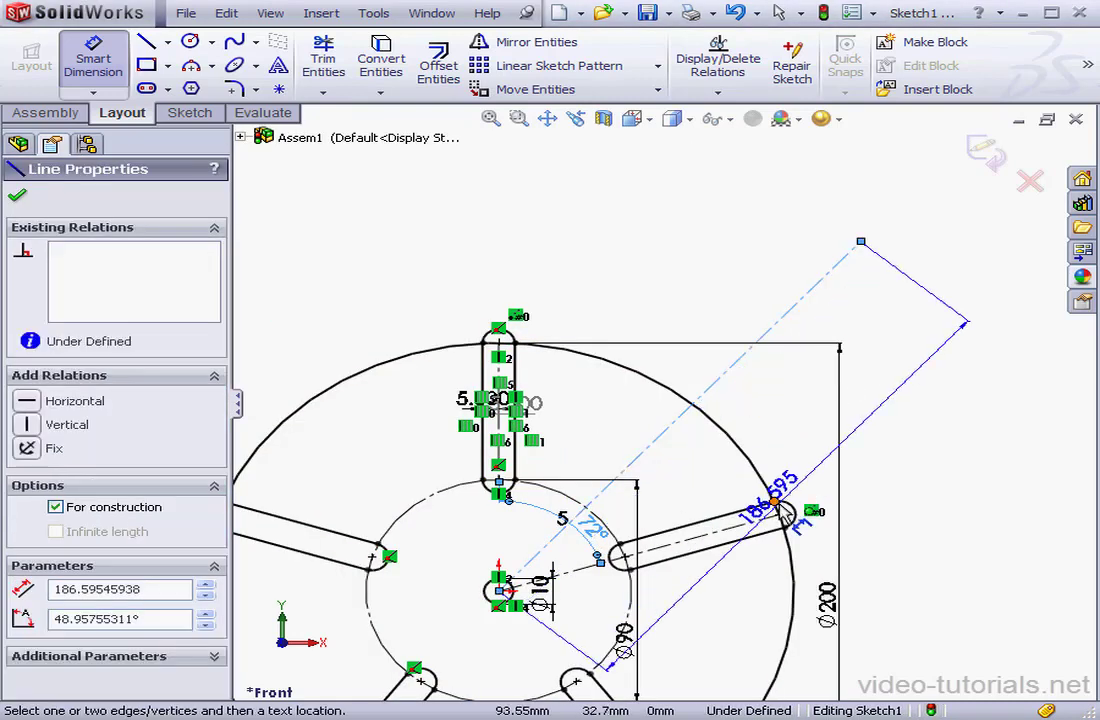
{"action": "left_click", "coordinate": [760, 515]}
{"action": "left_click", "coordinate": [737, 479]}
{"action": "type", "text": "36"}
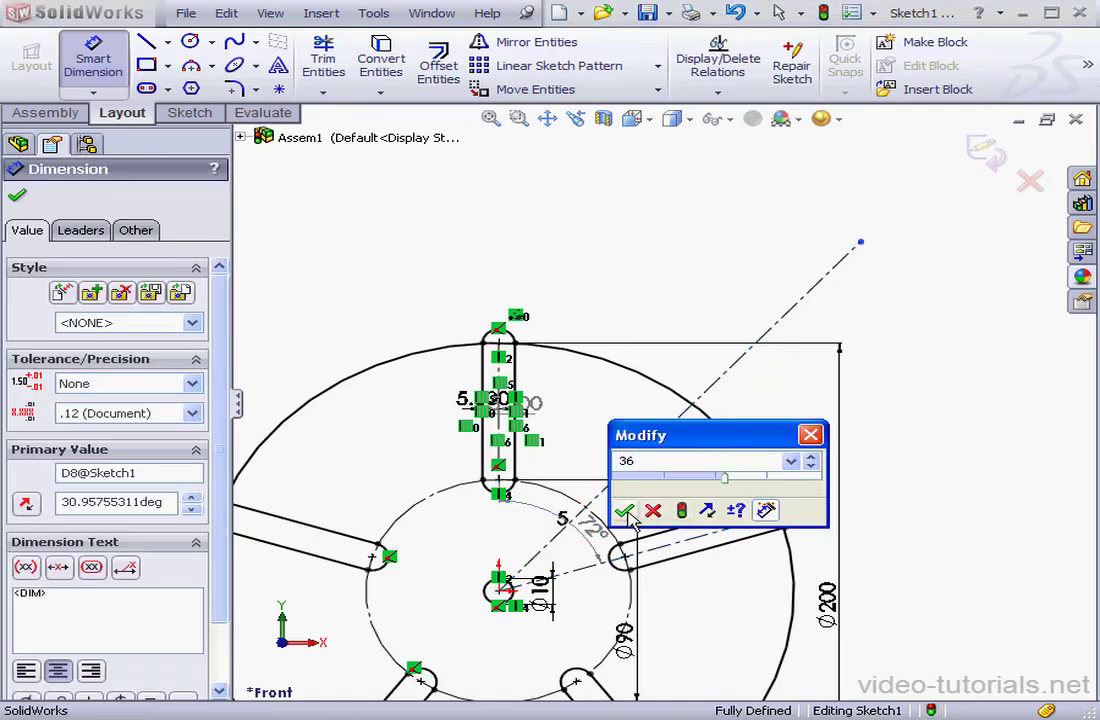
{"action": "left_click", "coordinate": [627, 513]}
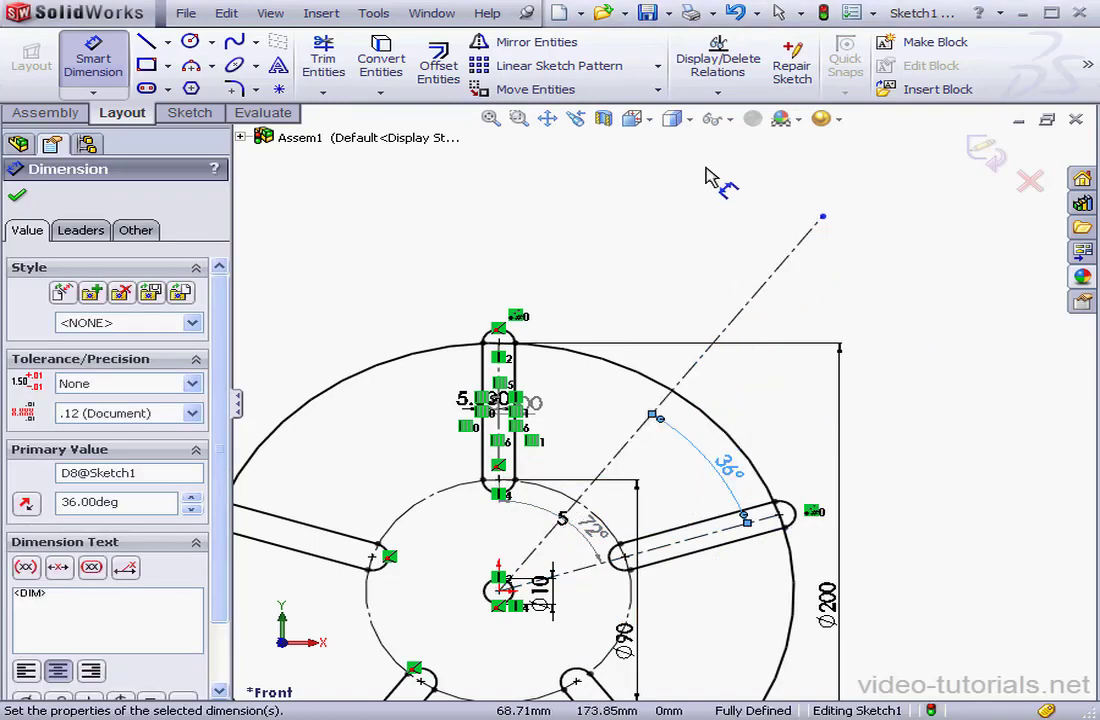
Step: Hide the sketch relation symbols in the graphics area and exit the dimension command
{"action": "left_click", "coordinate": [681, 119]}
{"action": "left_click", "coordinate": [730, 119]}
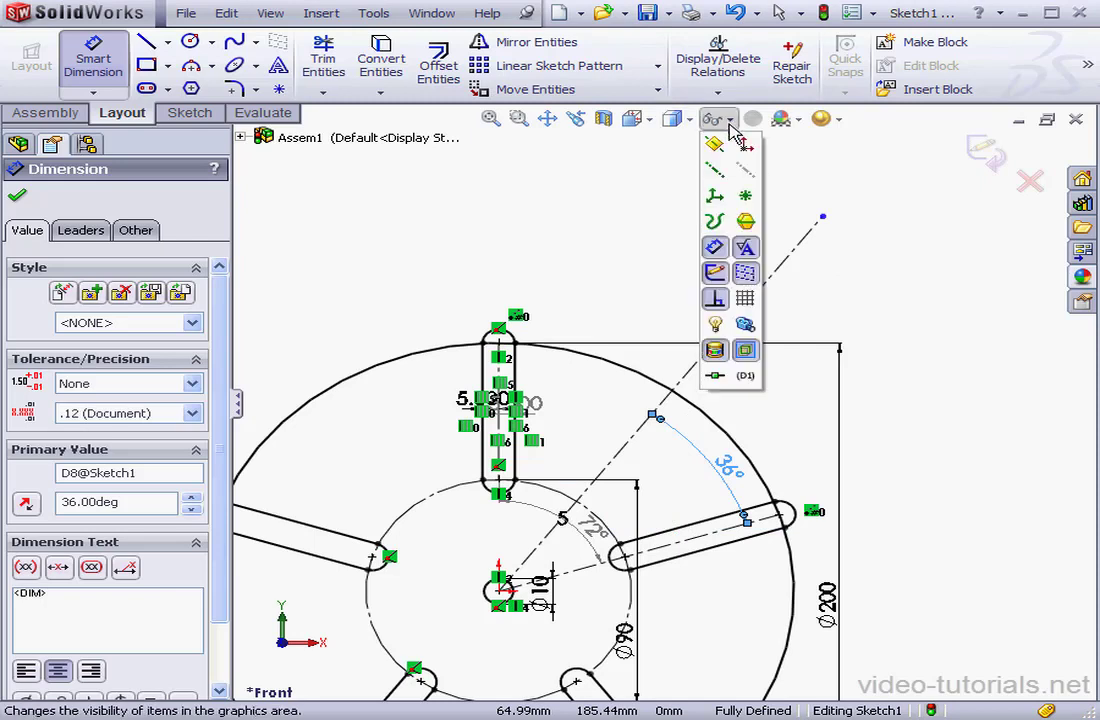
{"action": "left_click", "coordinate": [716, 273]}
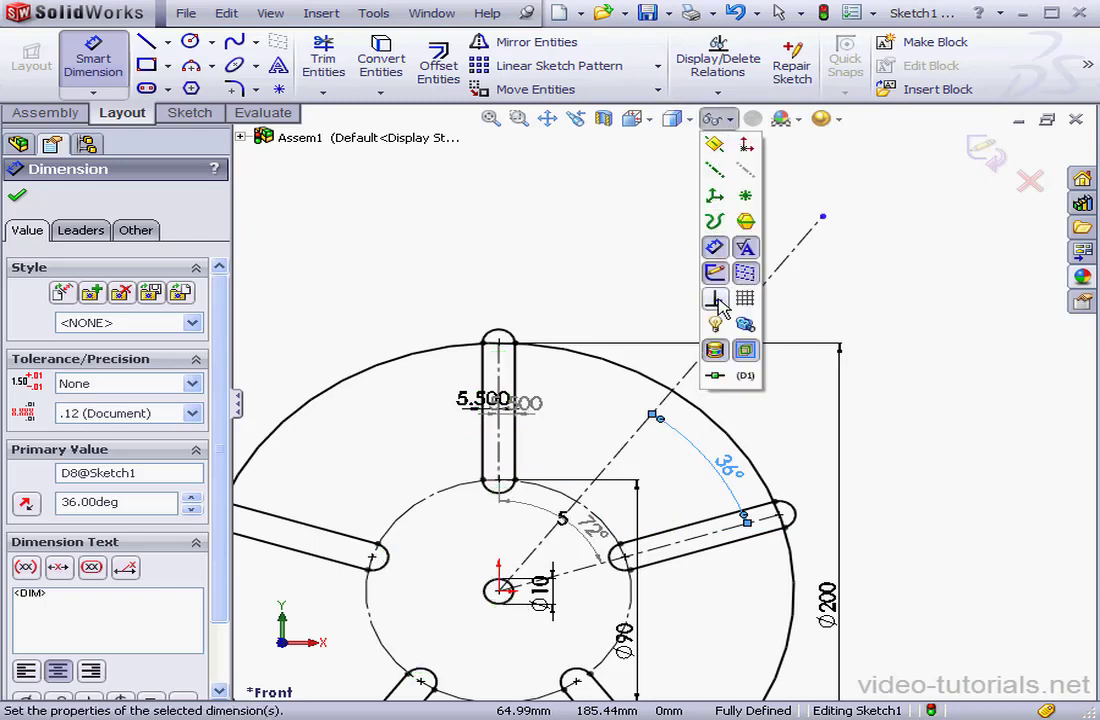
{"action": "right_click", "coordinate": [448, 230]}
{"action": "left_click", "coordinate": [503, 235]}
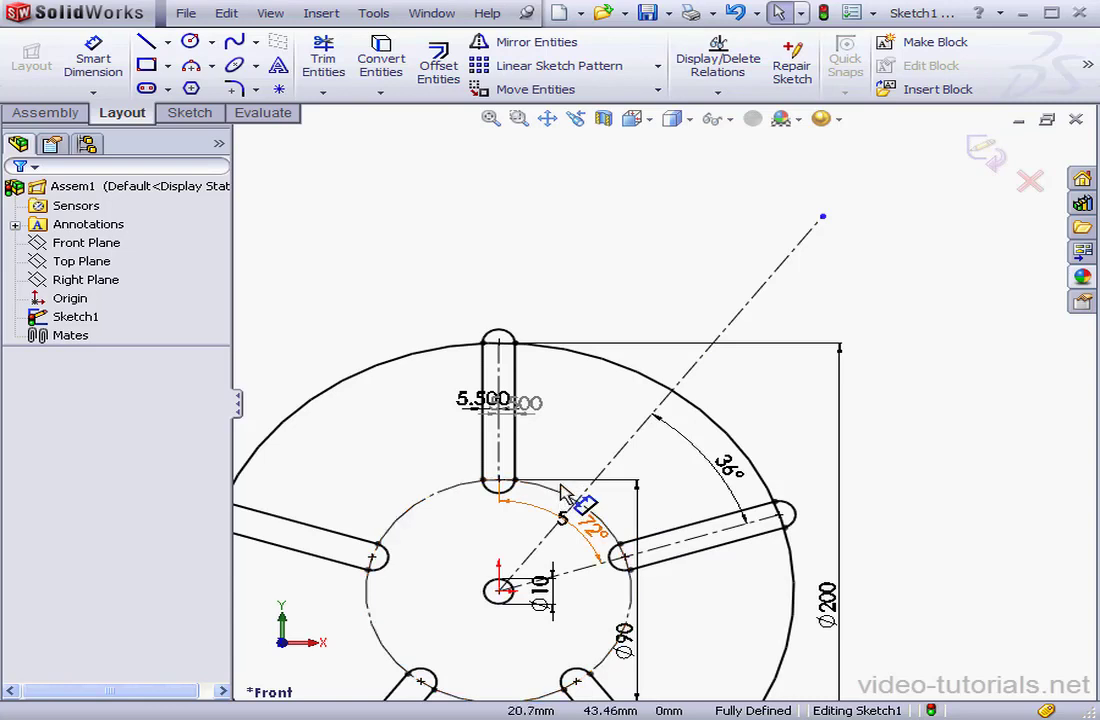
Step: Draw a perimeter circle through the outer arc centers of the upper-right and vertical slots, tangent to the 90 mm construction circle
{"action": "left_click", "coordinate": [212, 42]}
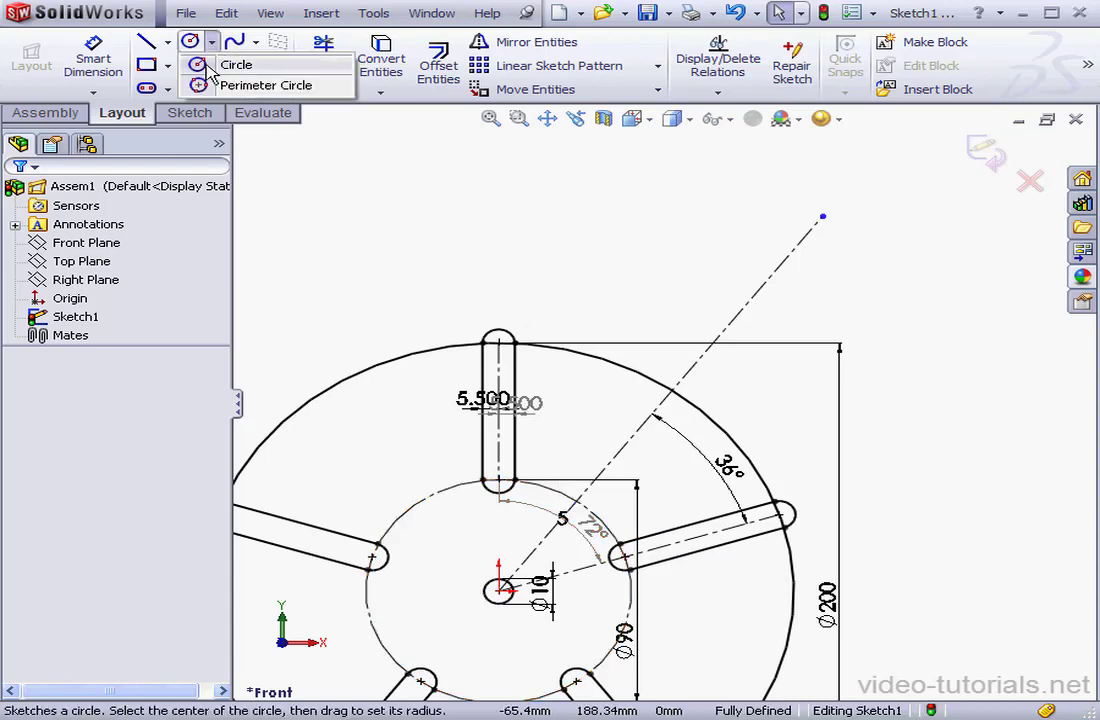
{"action": "left_click", "coordinate": [202, 86]}
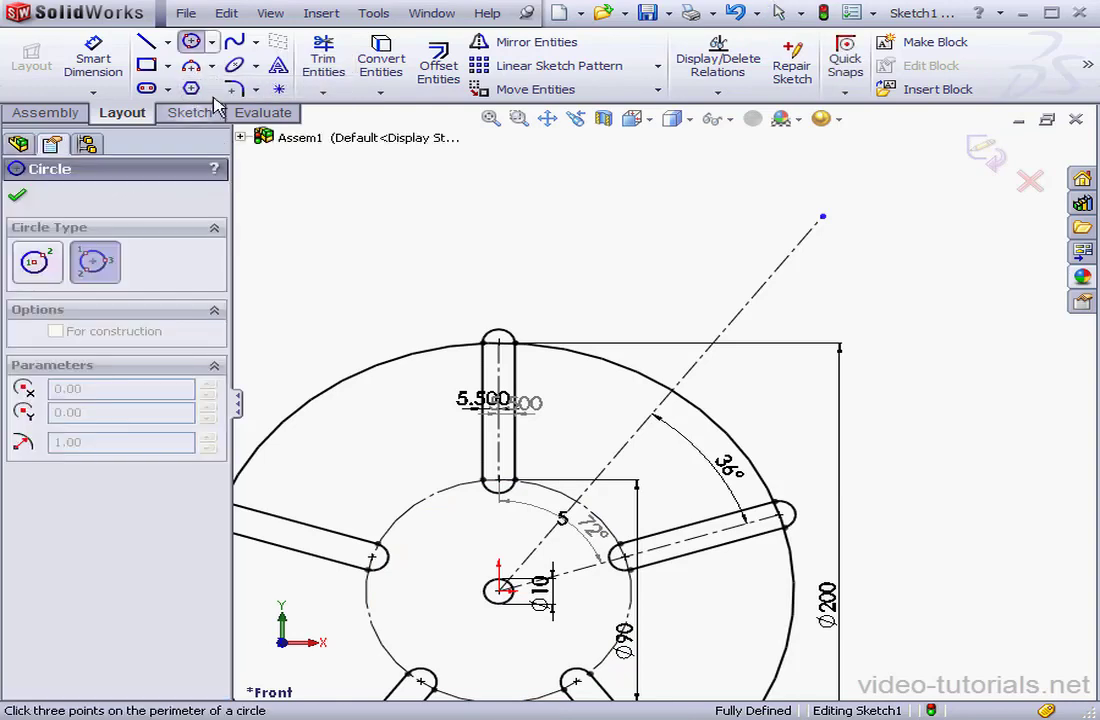
{"action": "left_click", "coordinate": [780, 514]}
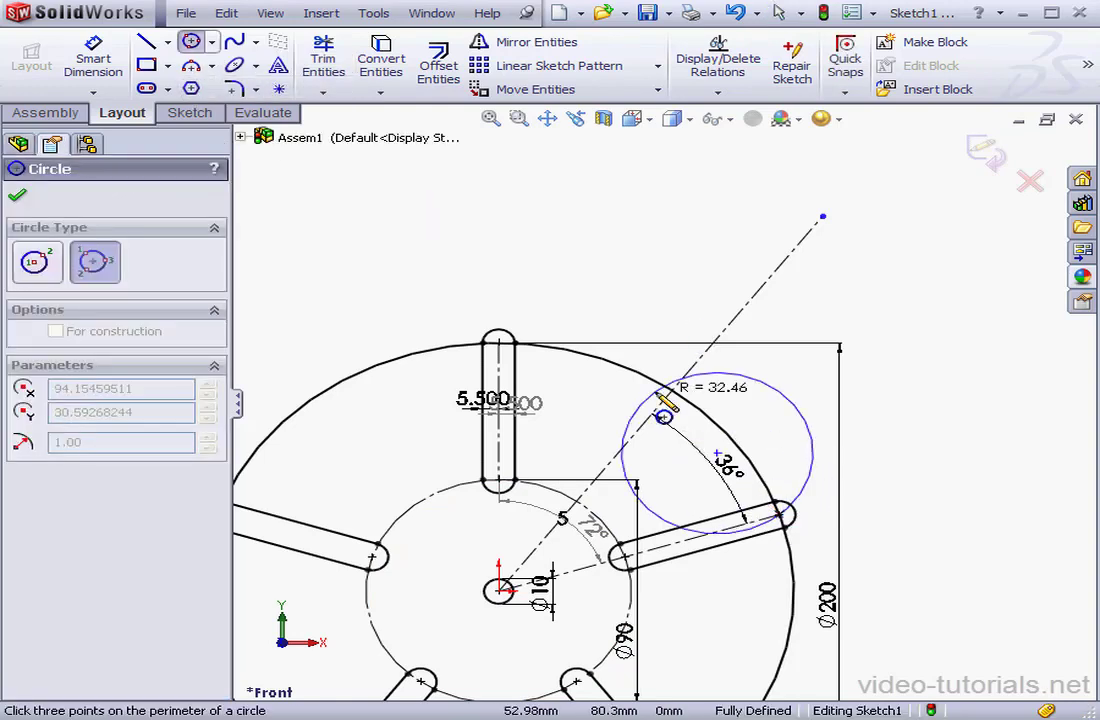
{"action": "left_click", "coordinate": [500, 344]}
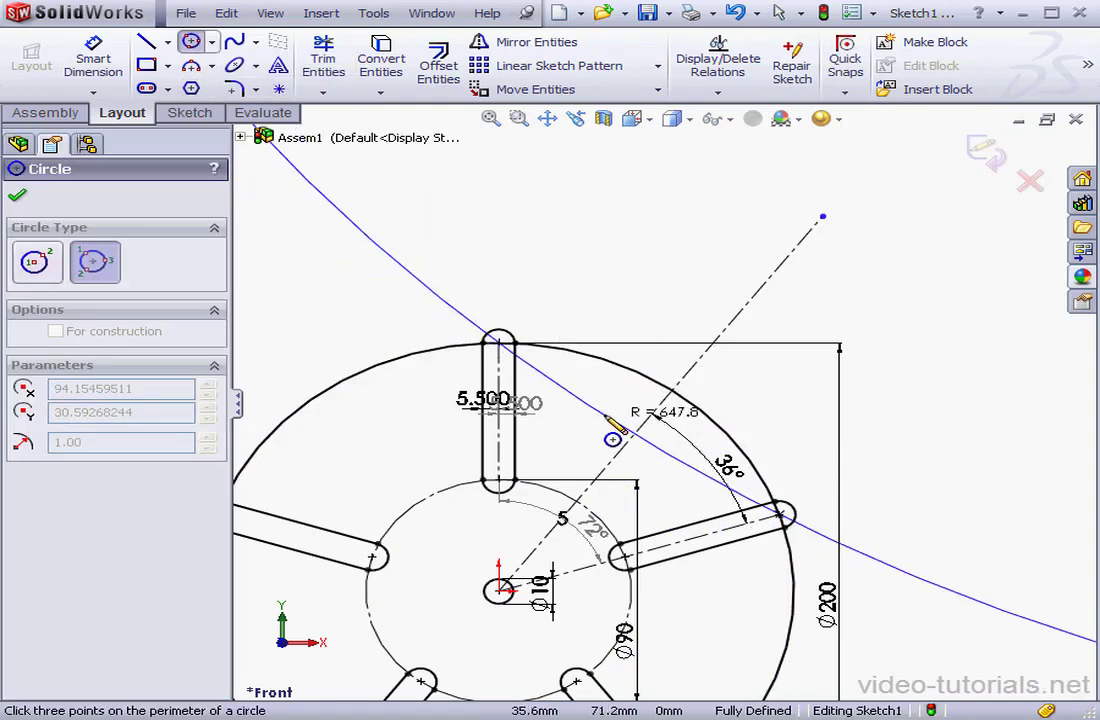
{"action": "left_click", "coordinate": [597, 527]}
{"action": "key", "text": "Escape"}
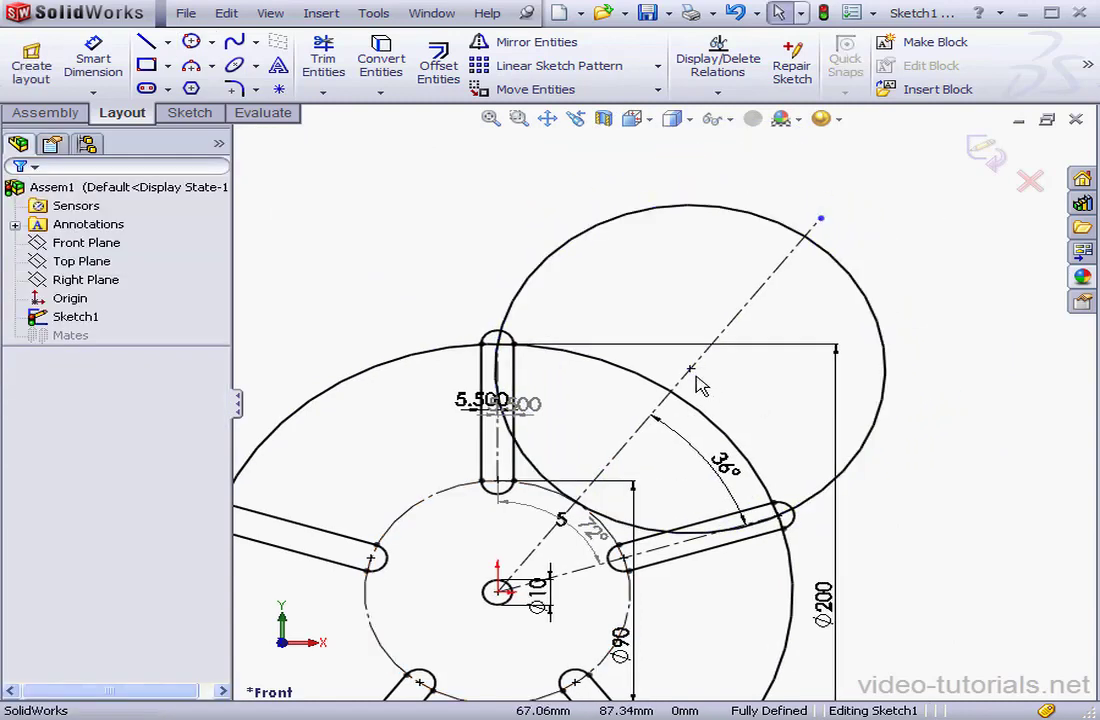
Step: Convert the new perimeter circle to construction geometry
{"action": "left_click", "coordinate": [887, 413]}
{"action": "left_click", "coordinate": [60, 460]}
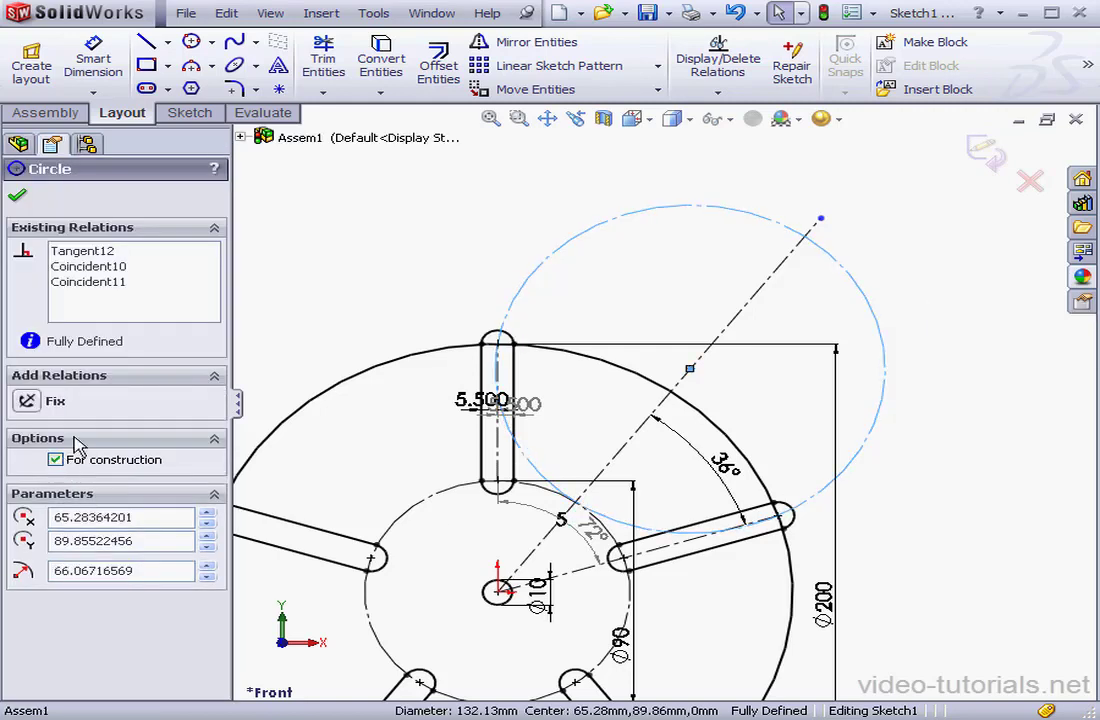
{"action": "left_click", "coordinate": [17, 196]}
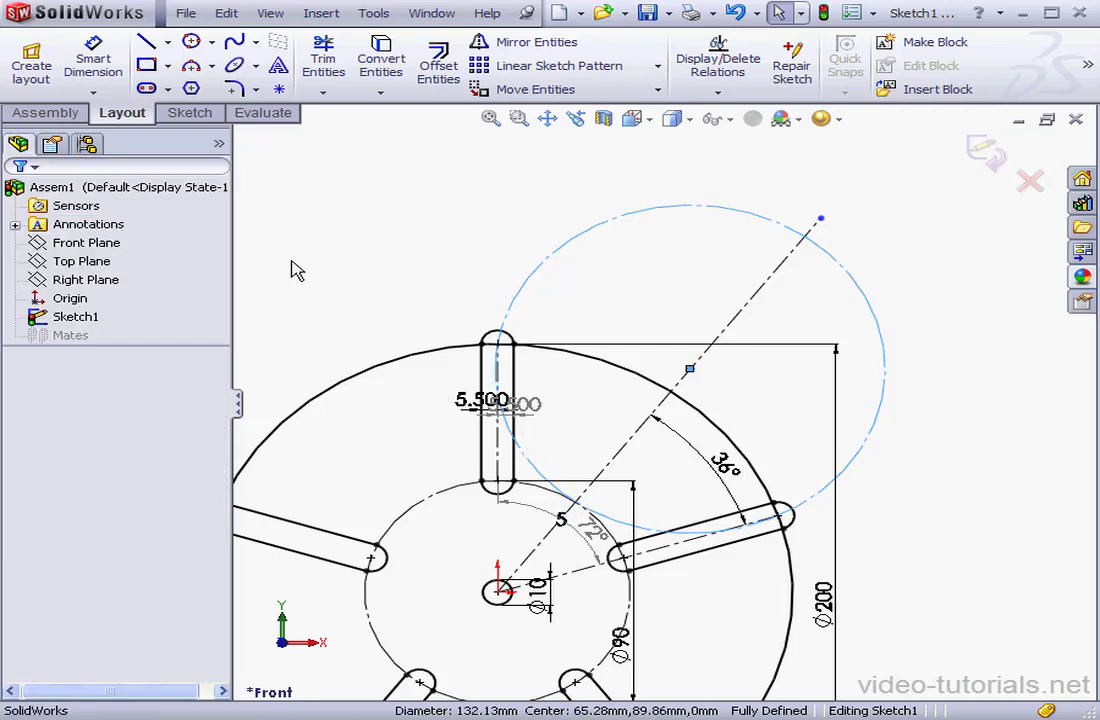
Step: Draw a smaller circle about 101 mm in diameter, centered on the tangent construction circle's center
{"action": "left_click", "coordinate": [211, 41]}
{"action": "left_click", "coordinate": [202, 64]}
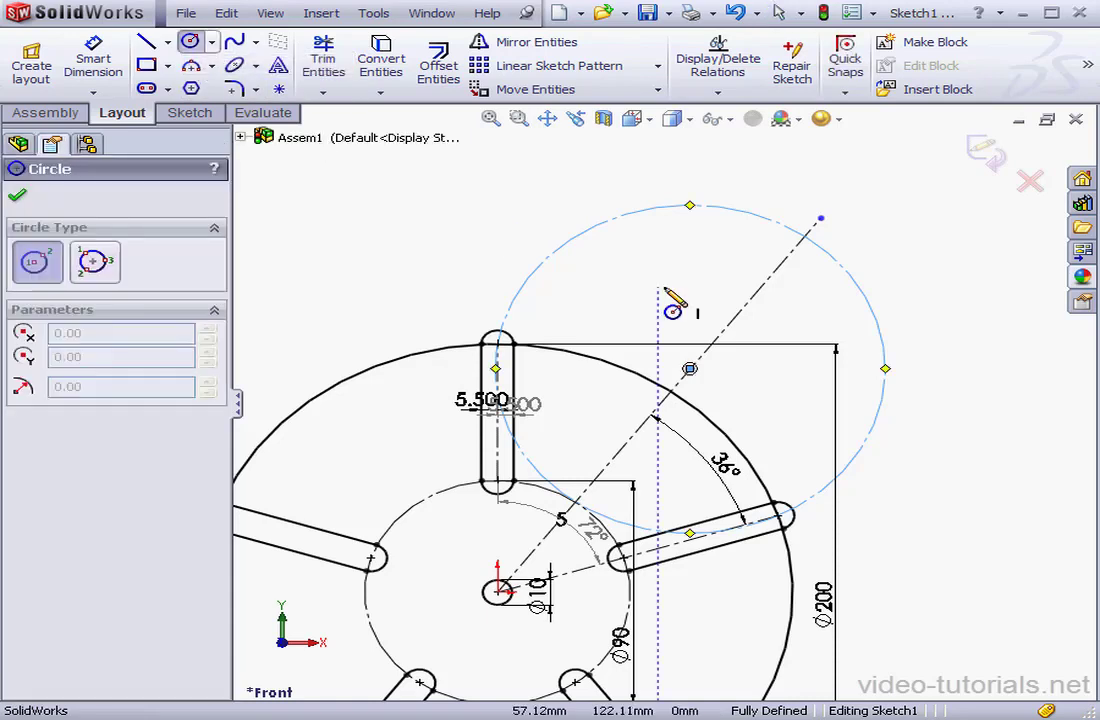
{"action": "left_click", "coordinate": [690, 369]}
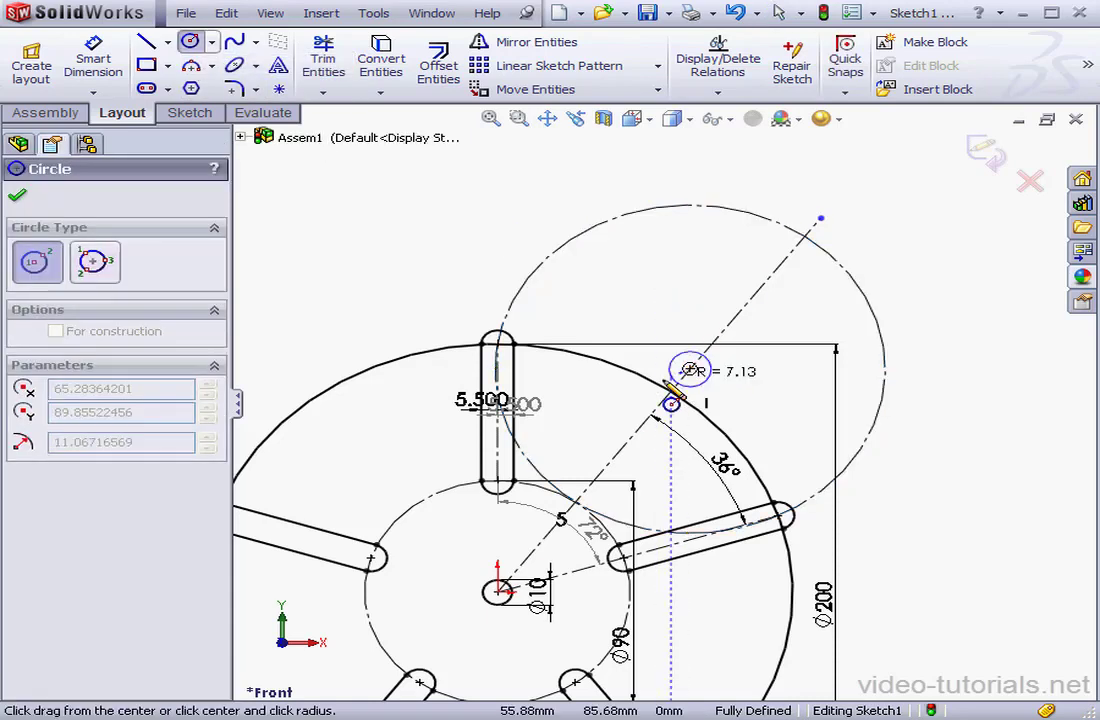
{"action": "left_click", "coordinate": [557, 433]}
Step: Dimension the smaller concentric circle with a diameter of 105 mm
{"action": "left_click", "coordinate": [115, 62]}
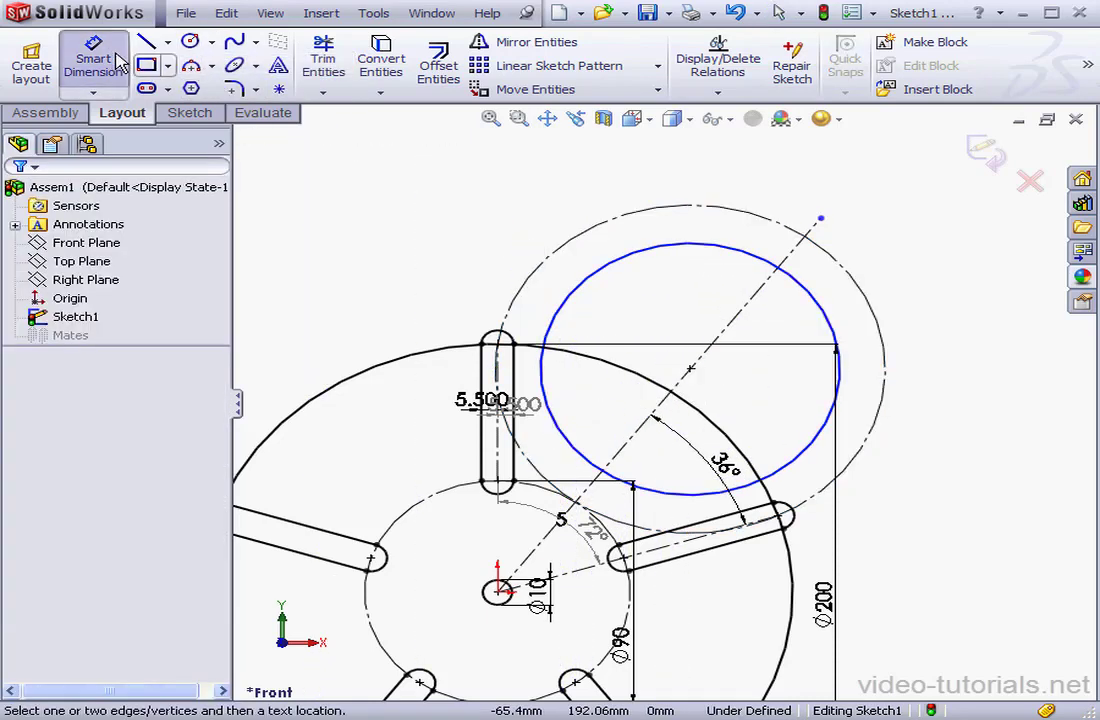
{"action": "left_click", "coordinate": [833, 318]}
{"action": "left_click", "coordinate": [908, 345]}
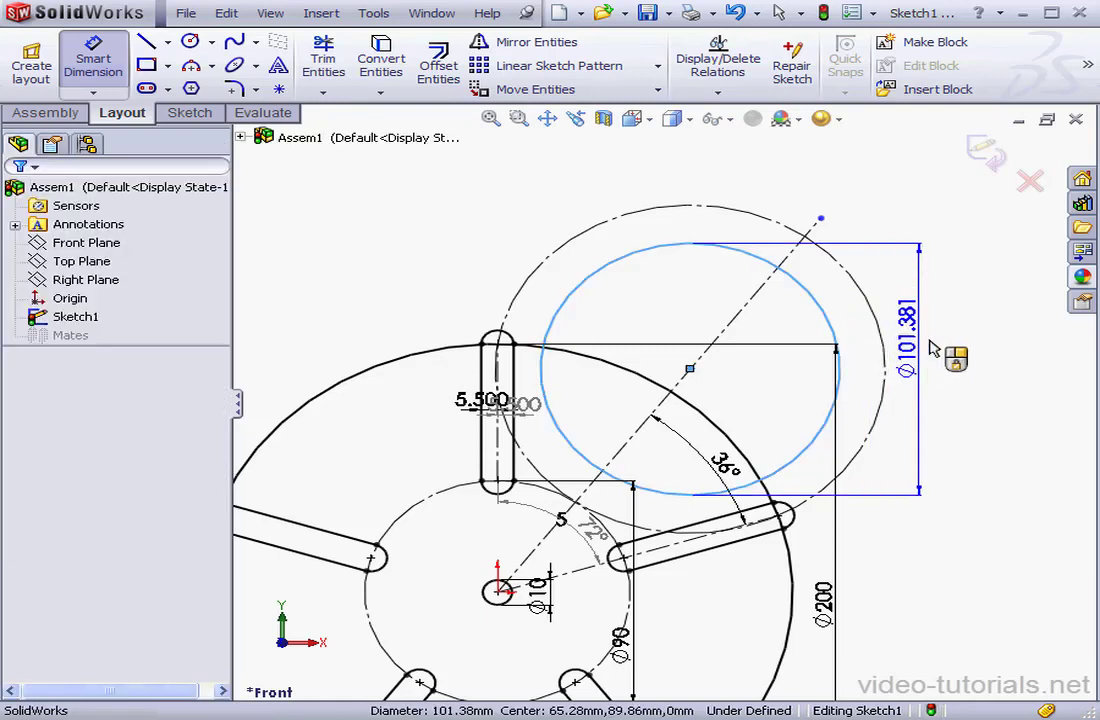
{"action": "type", "text": "1"}
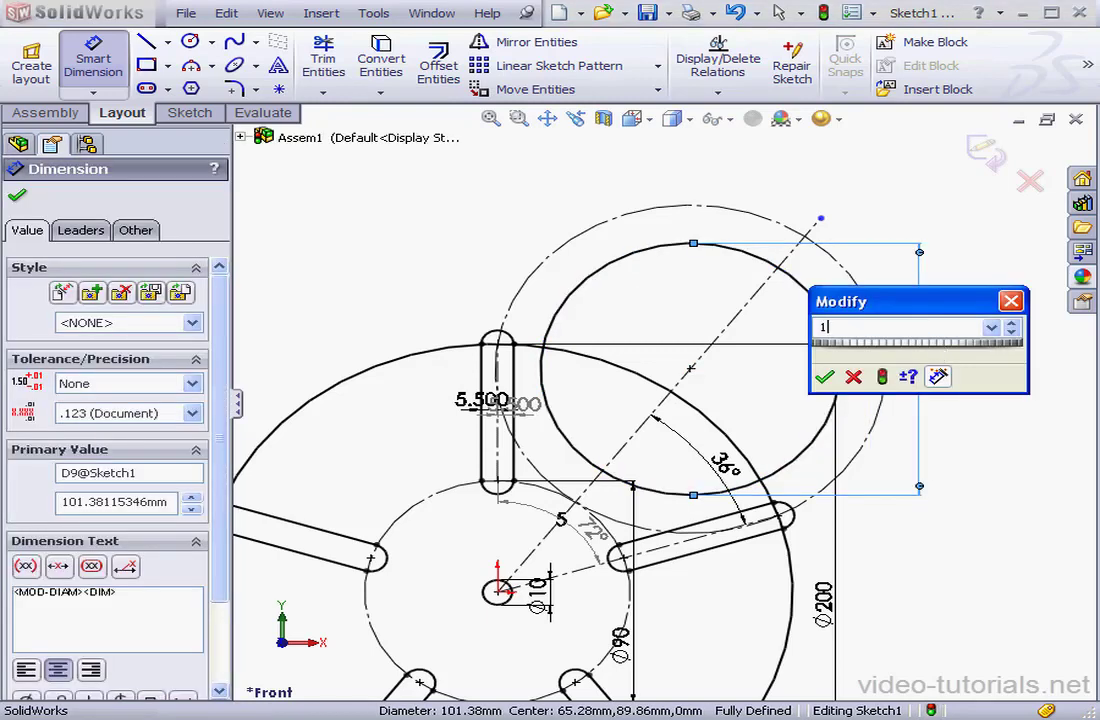
{"action": "type", "text": "05"}
{"action": "left_click", "coordinate": [824, 376]}
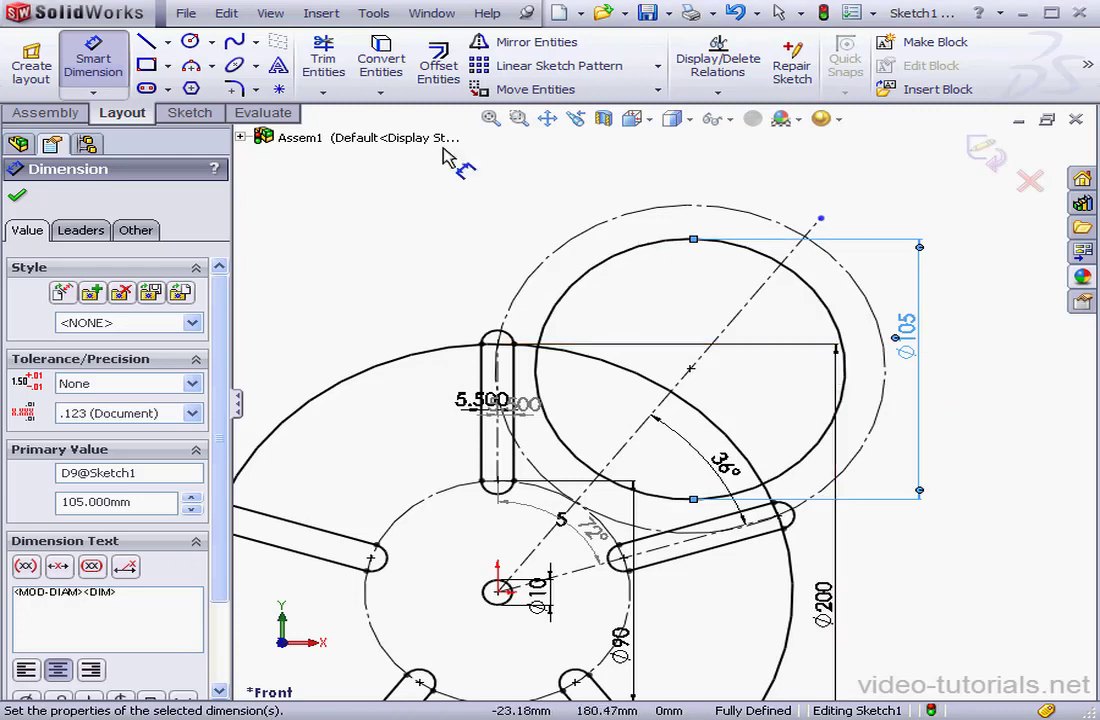
Step: Trim the 105 mm circle outside the wheel and the 200 mm perimeter arc inside it, leaving one concave relief arc
{"action": "left_click", "coordinate": [322, 58]}
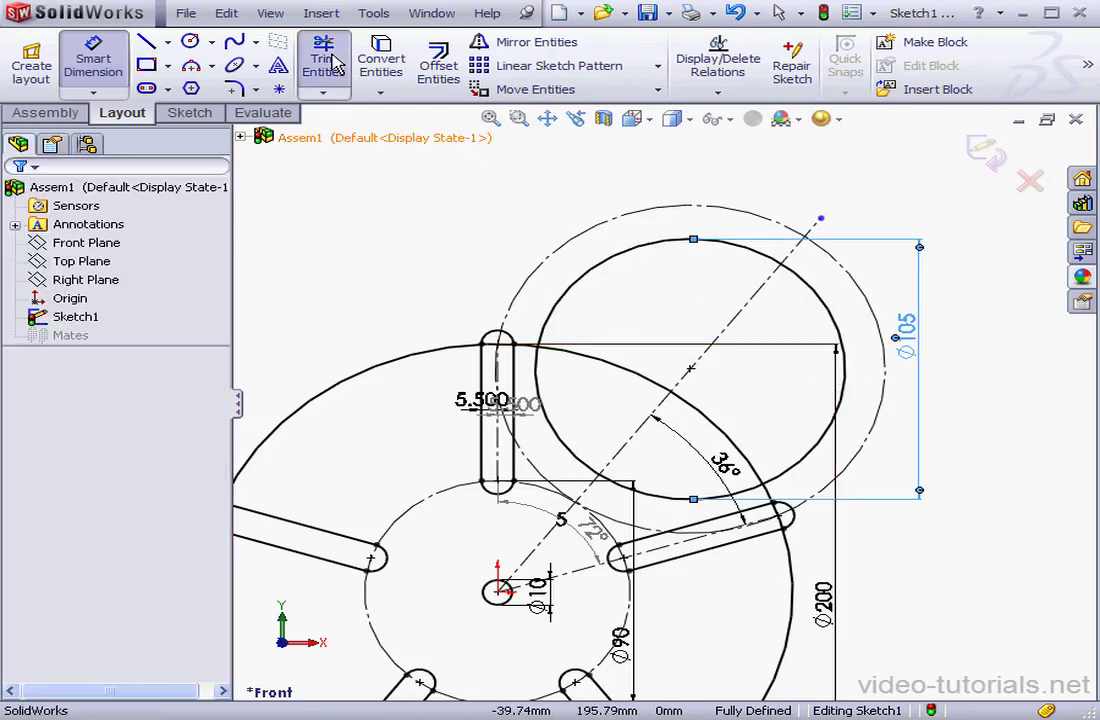
{"action": "left_click", "coordinate": [580, 292]}
{"action": "left_click", "coordinate": [837, 328]}
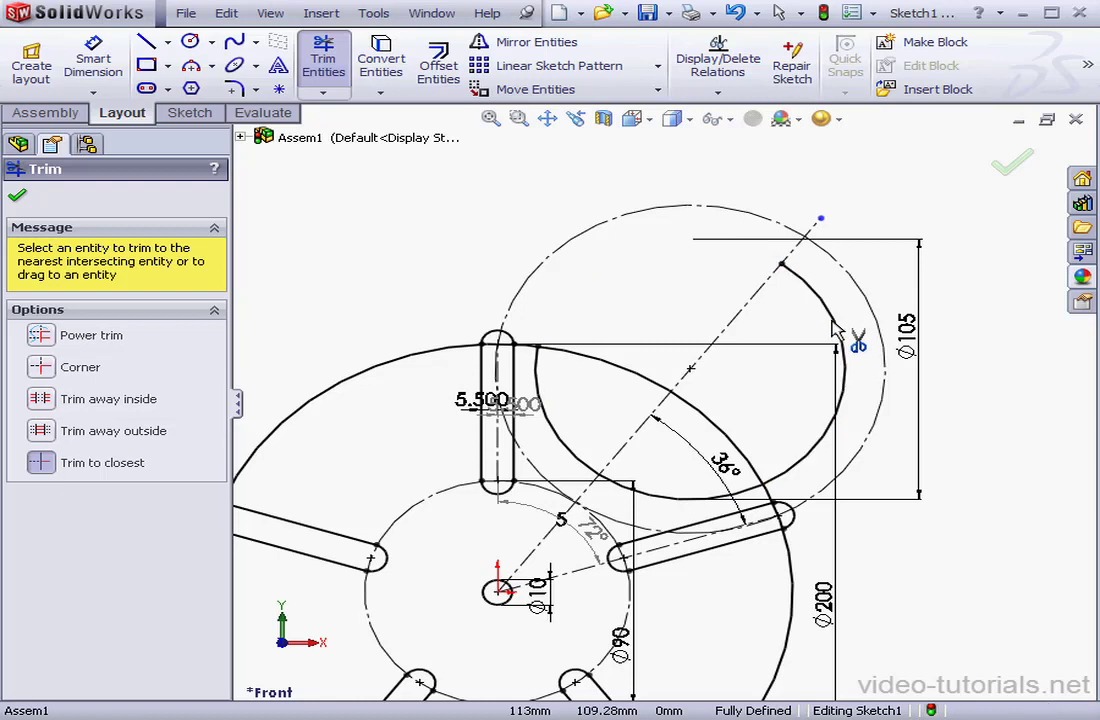
{"action": "left_click", "coordinate": [746, 454]}
{"action": "left_click", "coordinate": [660, 394]}
{"action": "left_click", "coordinate": [18, 200]}
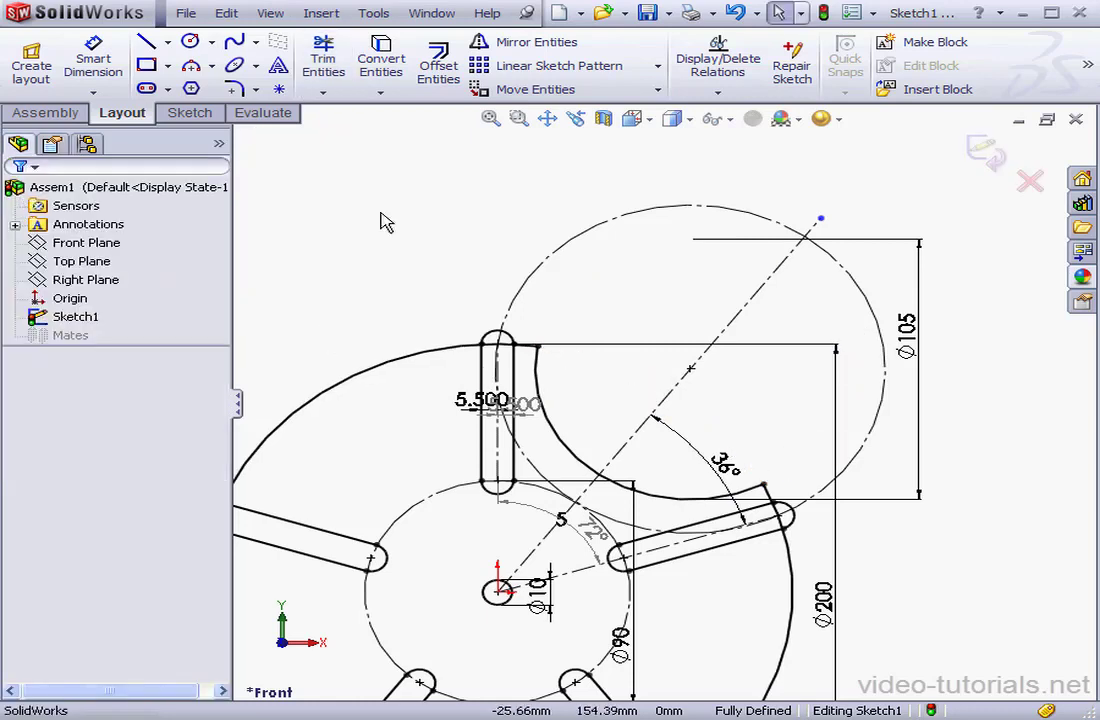
Step: Create a circular sketch pattern of the relief arc around the origin with 5 equally spaced instances over 360 degrees
{"action": "left_click", "coordinate": [657, 66]}
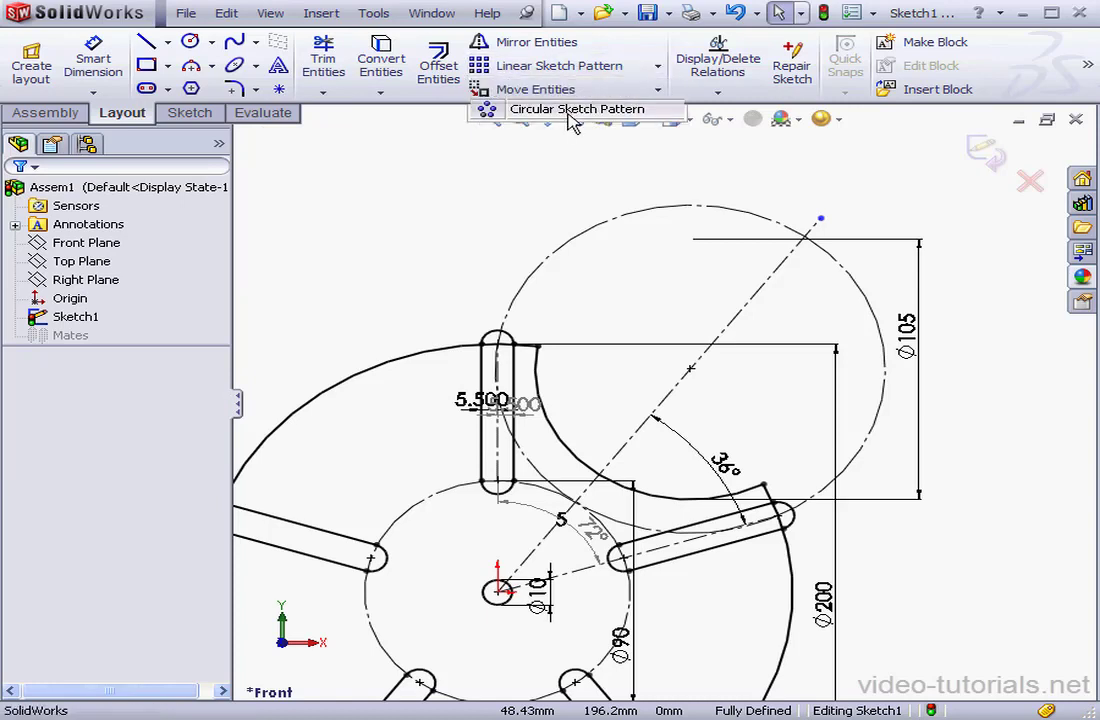
{"action": "left_click", "coordinate": [590, 108]}
{"action": "left_click", "coordinate": [547, 119]}
{"action": "mouse_move", "coordinate": [491, 499]}
{"action": "left_mouse_down"}
{"action": "mouse_move", "coordinate": [638, 371]}
{"action": "mouse_move", "coordinate": [622, 373]}
{"action": "left_mouse_up"}
{"action": "left_click", "coordinate": [547, 119]}
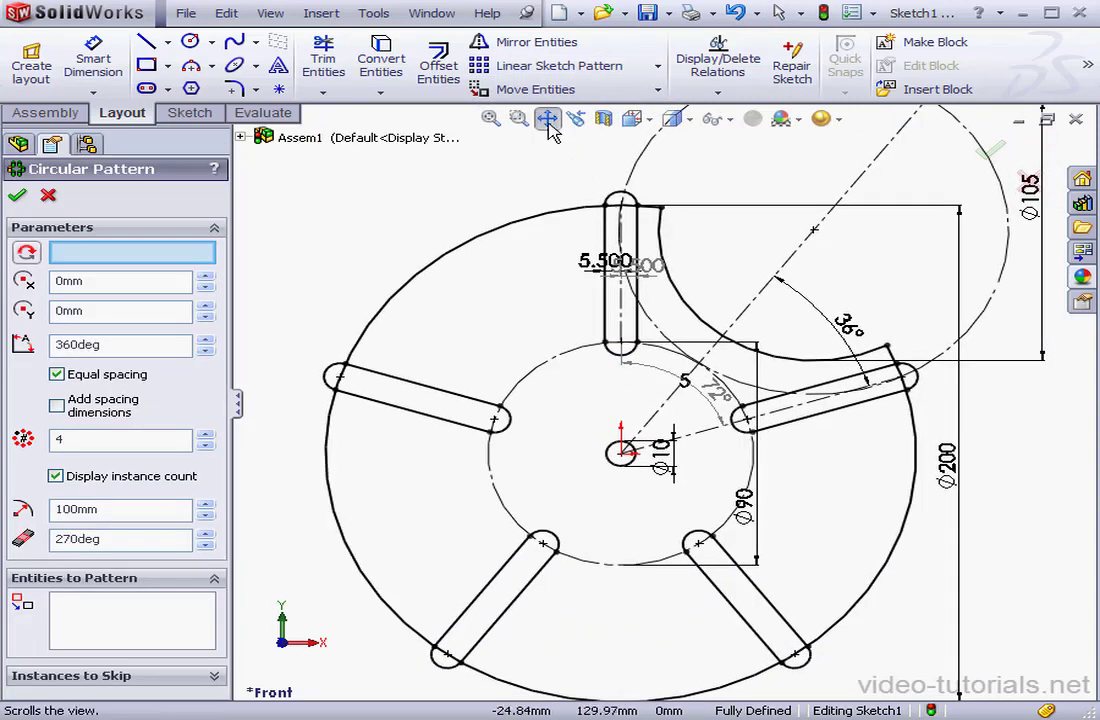
{"action": "left_click", "coordinate": [172, 621]}
{"action": "left_click", "coordinate": [684, 310]}
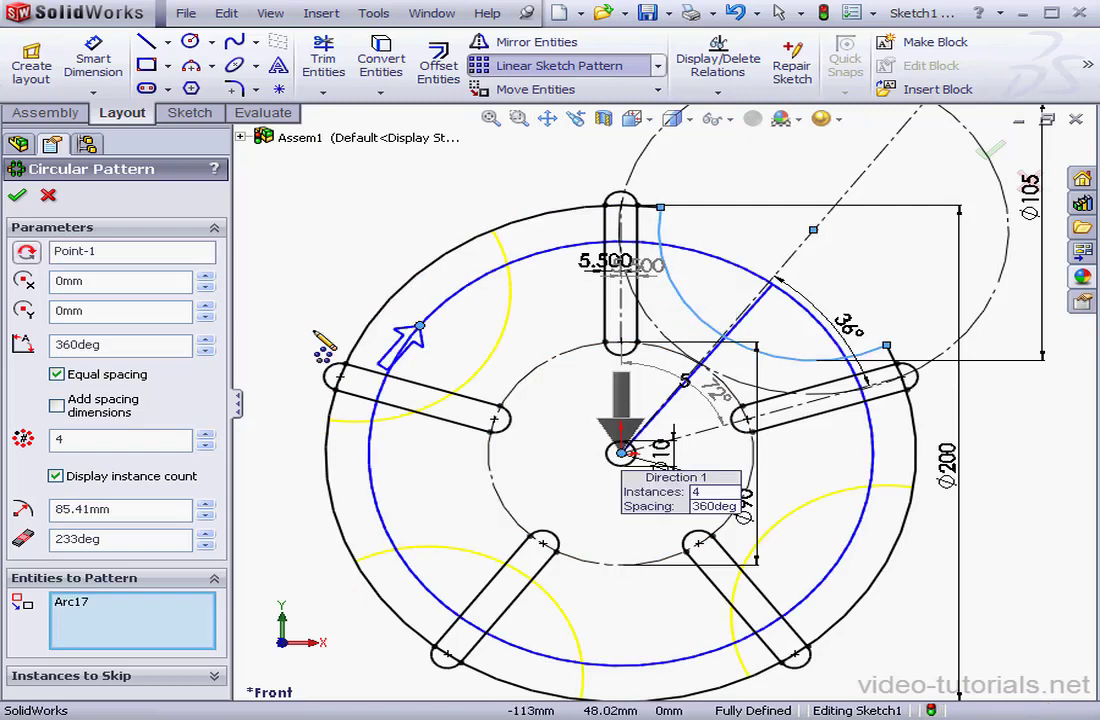
{"action": "left_click", "coordinate": [206, 436]}
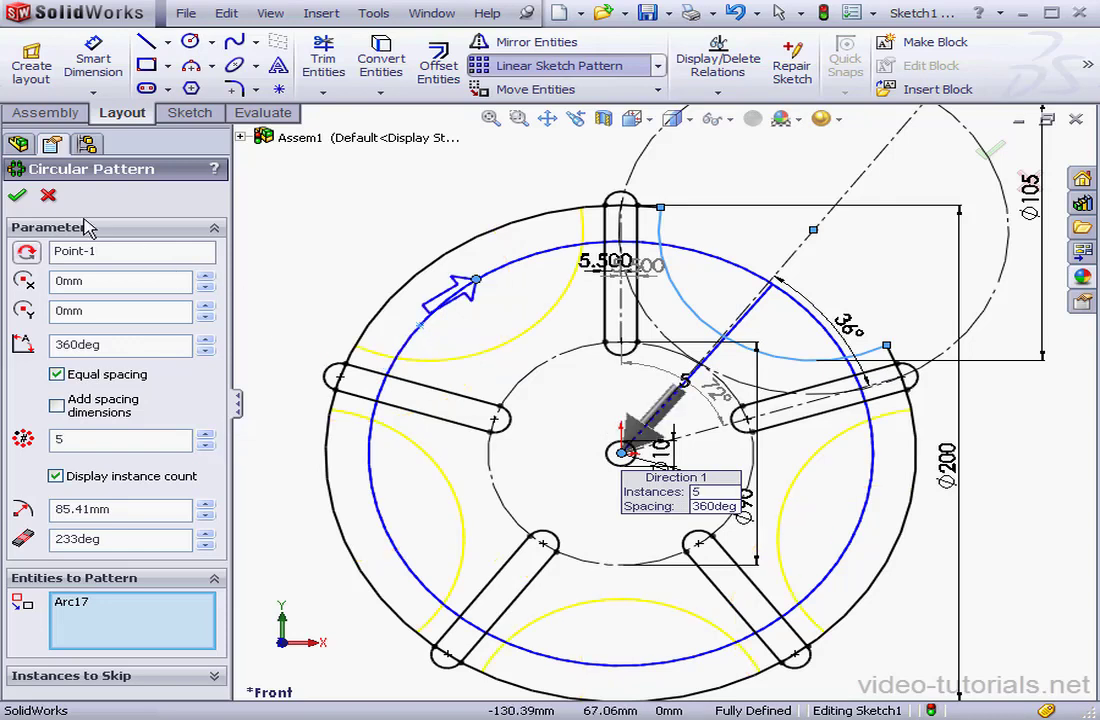
{"action": "left_click", "coordinate": [17, 196]}
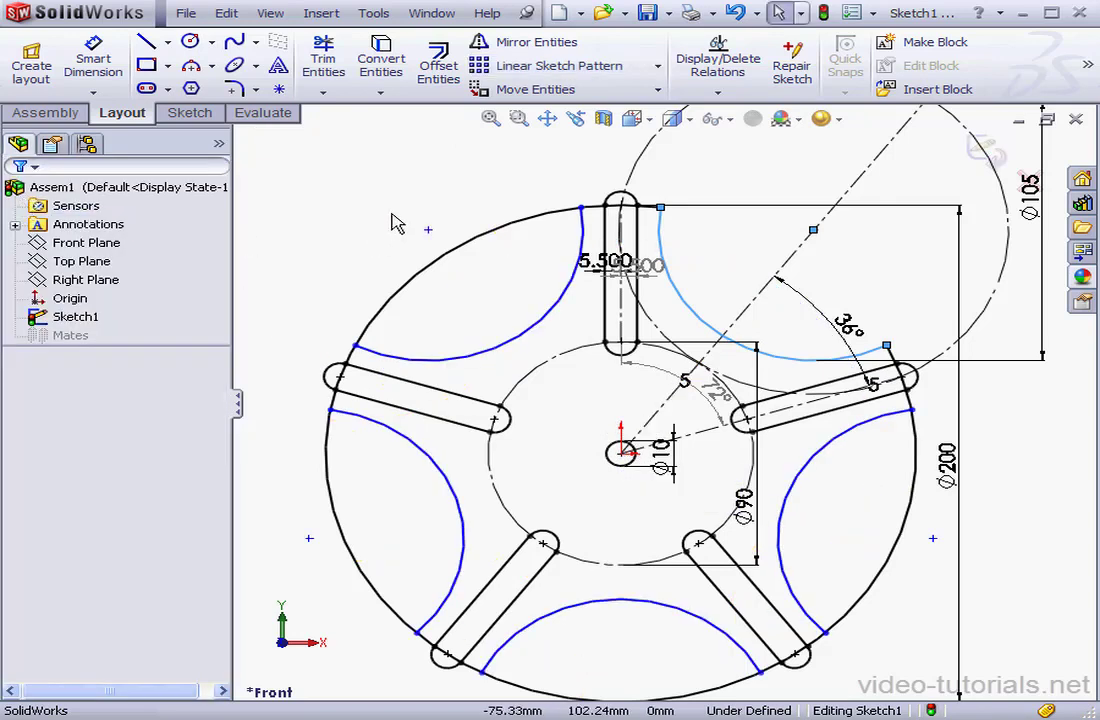
Step: Trim away the four outer perimeter arcs spanning the patterned relief arcs of the Geneva wheel
{"action": "left_click", "coordinate": [323, 58]}
{"action": "left_click", "coordinate": [490, 238]}
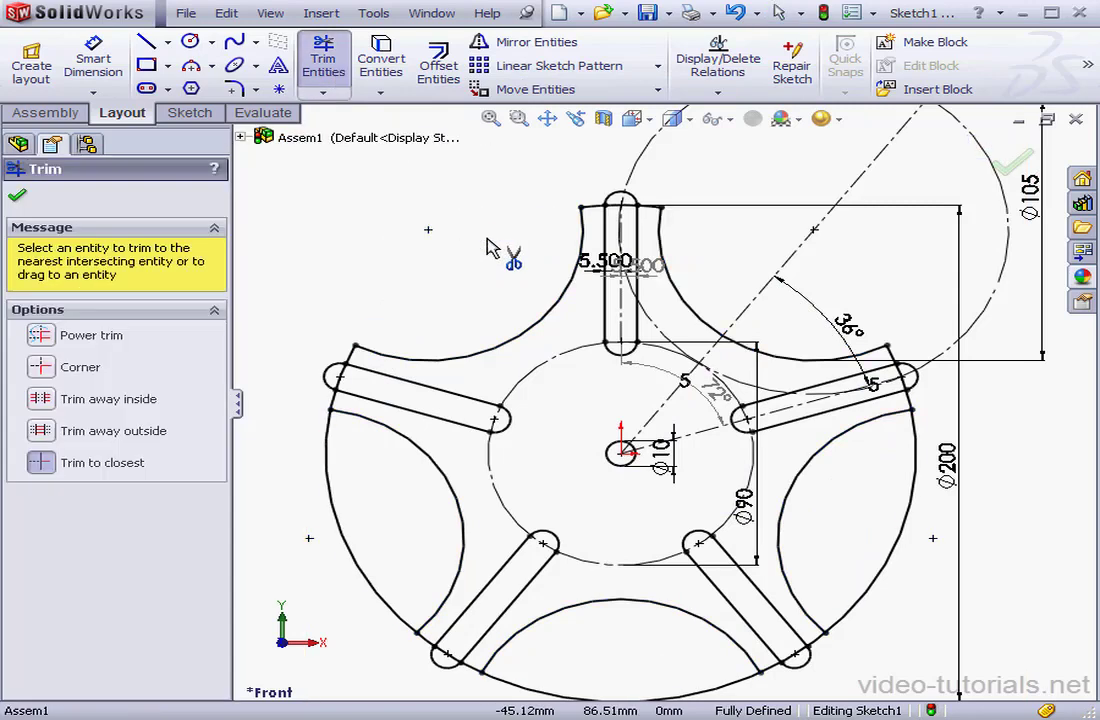
{"action": "left_click", "coordinate": [329, 468]}
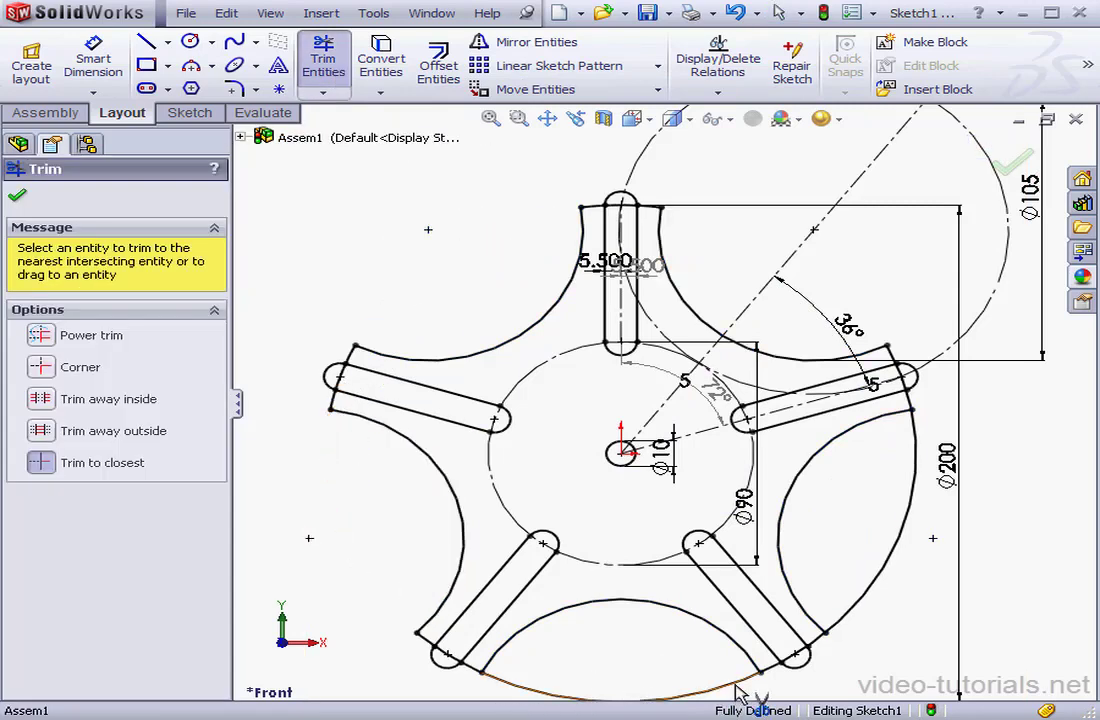
{"action": "left_click", "coordinate": [598, 688]}
{"action": "left_click", "coordinate": [866, 612]}
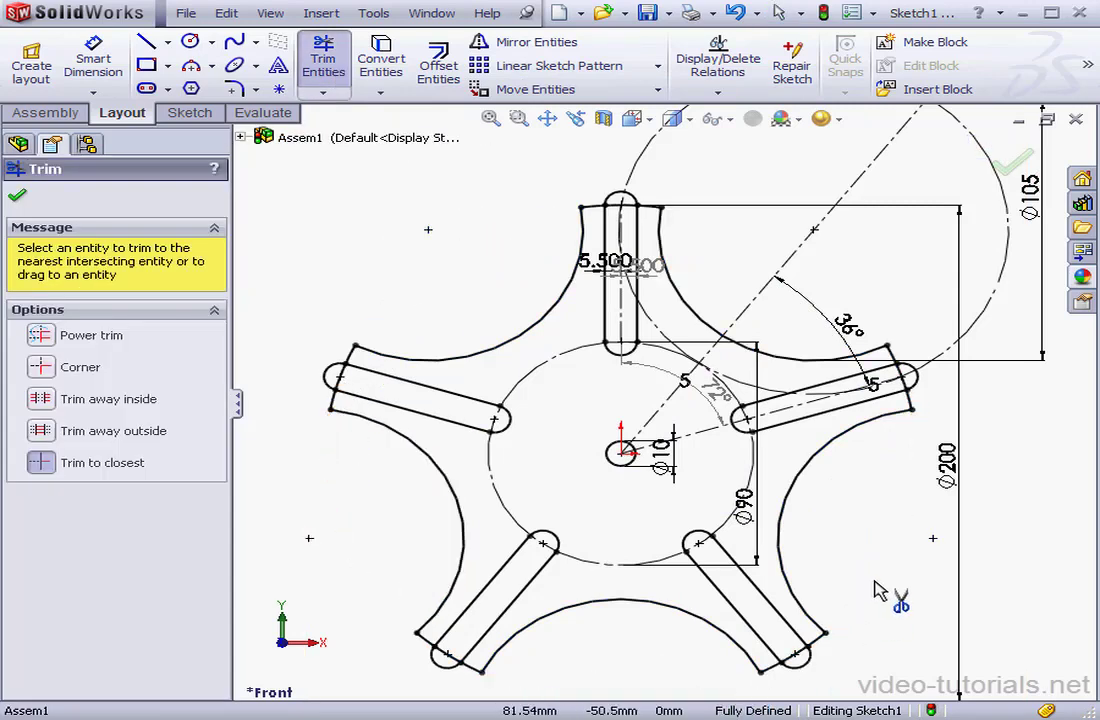
{"action": "right_click", "coordinate": [869, 572]}
{"action": "left_click", "coordinate": [888, 236]}
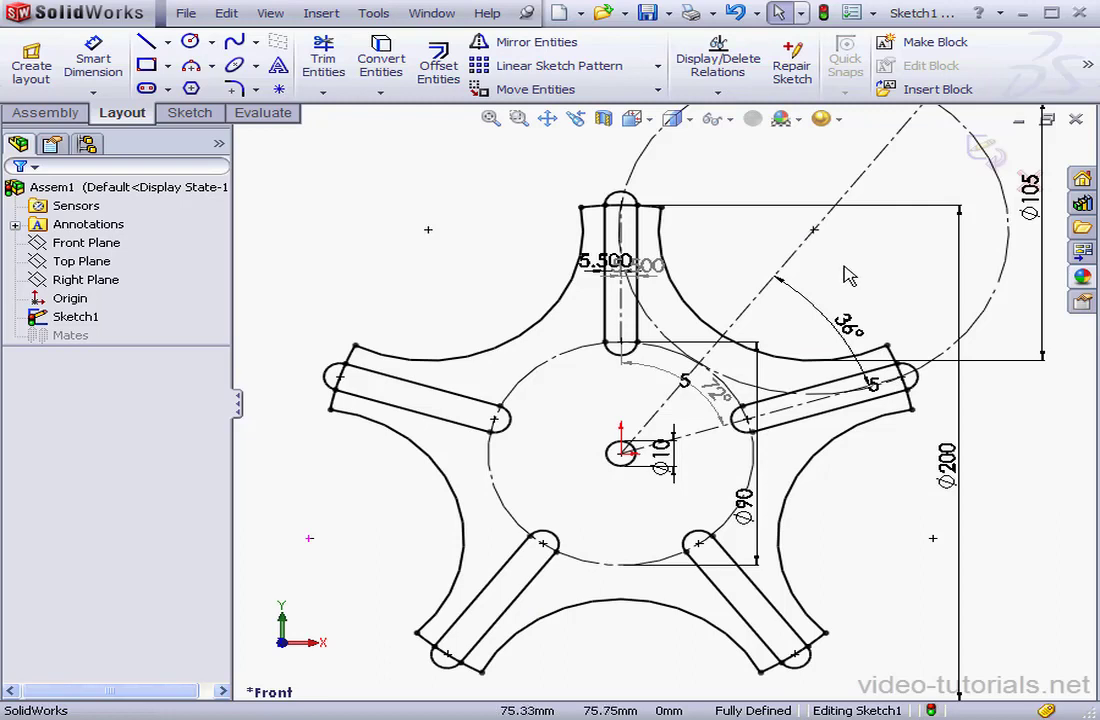
Step: Close the Geneva wheel sketch and start a new sketch on the Front Plane
{"action": "left_click", "coordinate": [990, 148]}
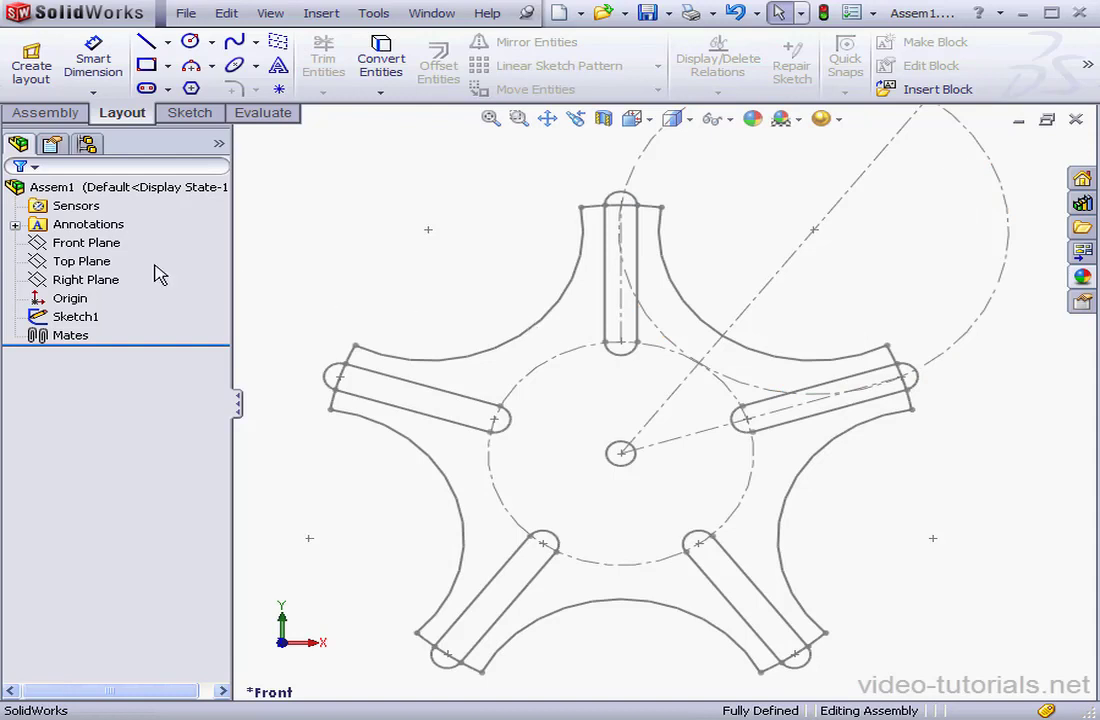
{"action": "left_click", "coordinate": [98, 243]}
{"action": "right_click", "coordinate": [108, 241]}
{"action": "left_click", "coordinate": [110, 214]}
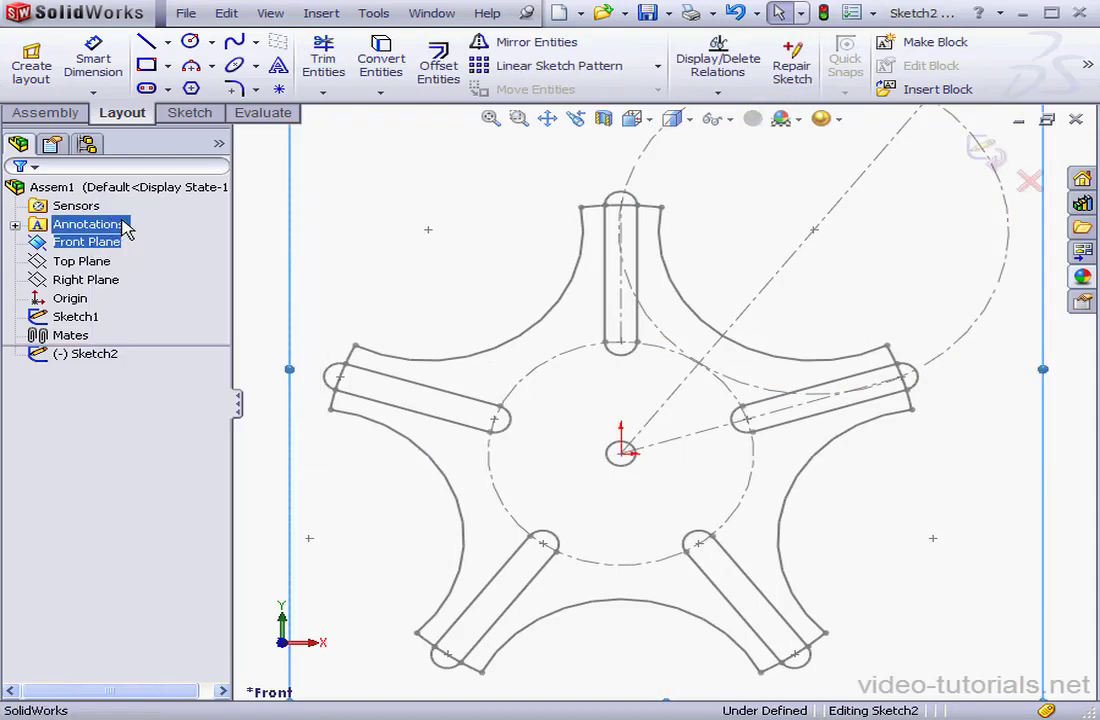
{"action": "left_click", "coordinate": [547, 118]}
{"action": "left_click_drag", "start_coordinate": [685, 219], "coordinate": [600, 373]}
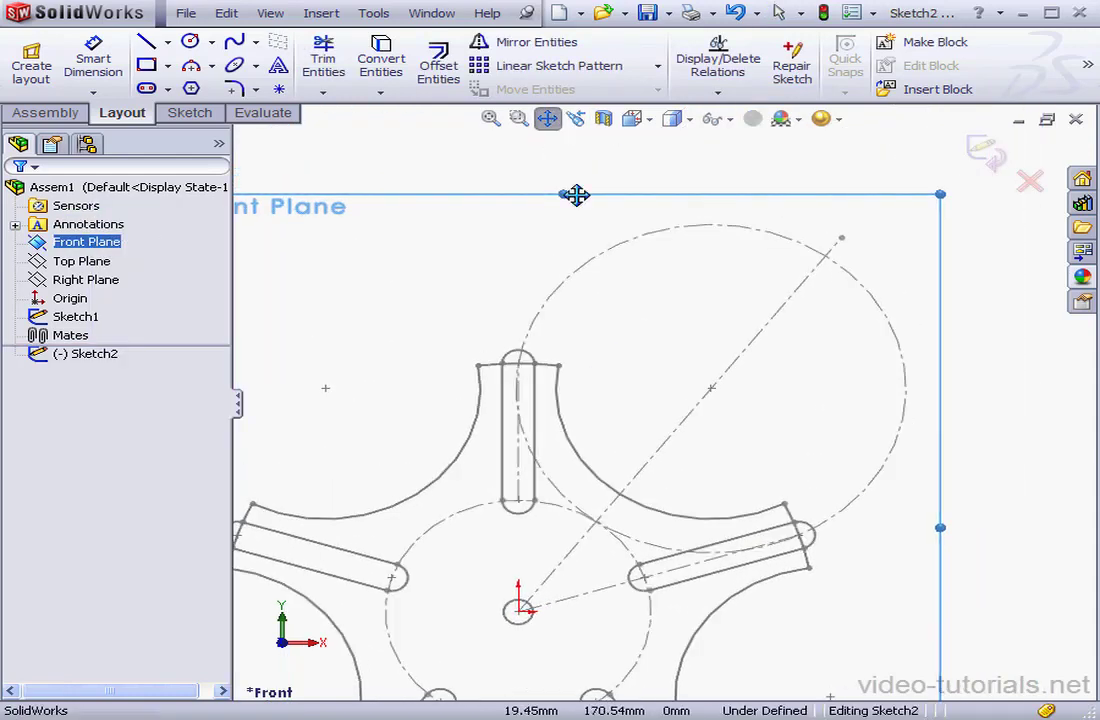
{"action": "key", "text": "Escape"}
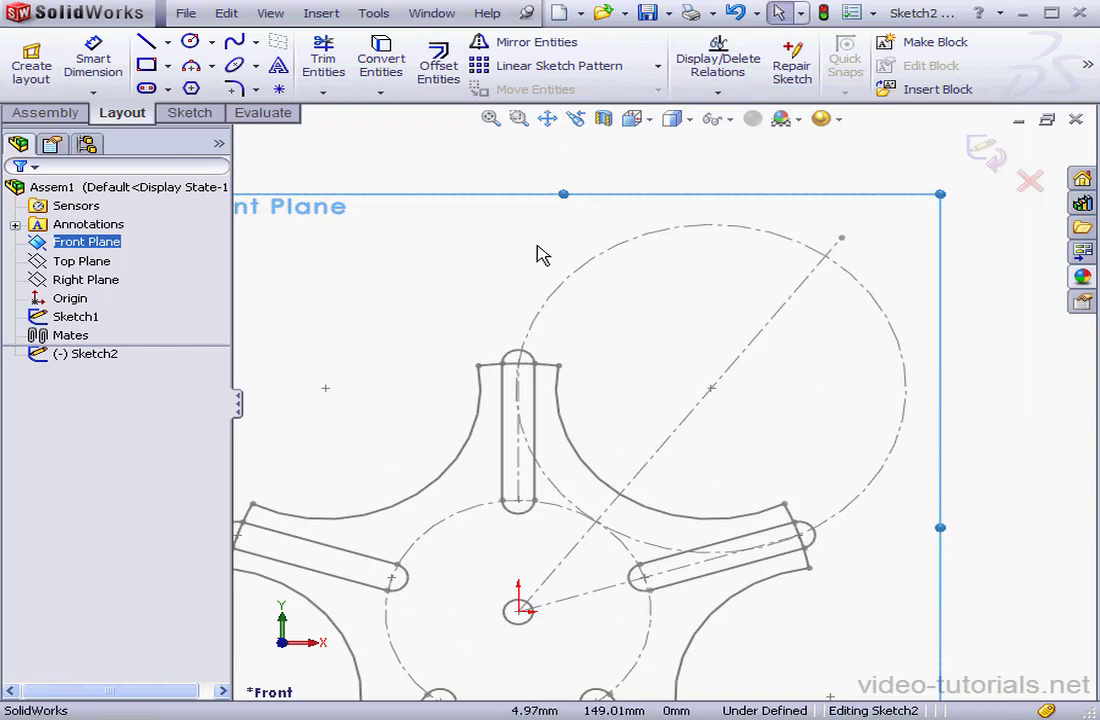
Step: Draw a circle about 143 mm in diameter from the tangent construction circle's center through the vertical slot's outer-left corner
{"action": "left_click", "coordinate": [190, 41]}
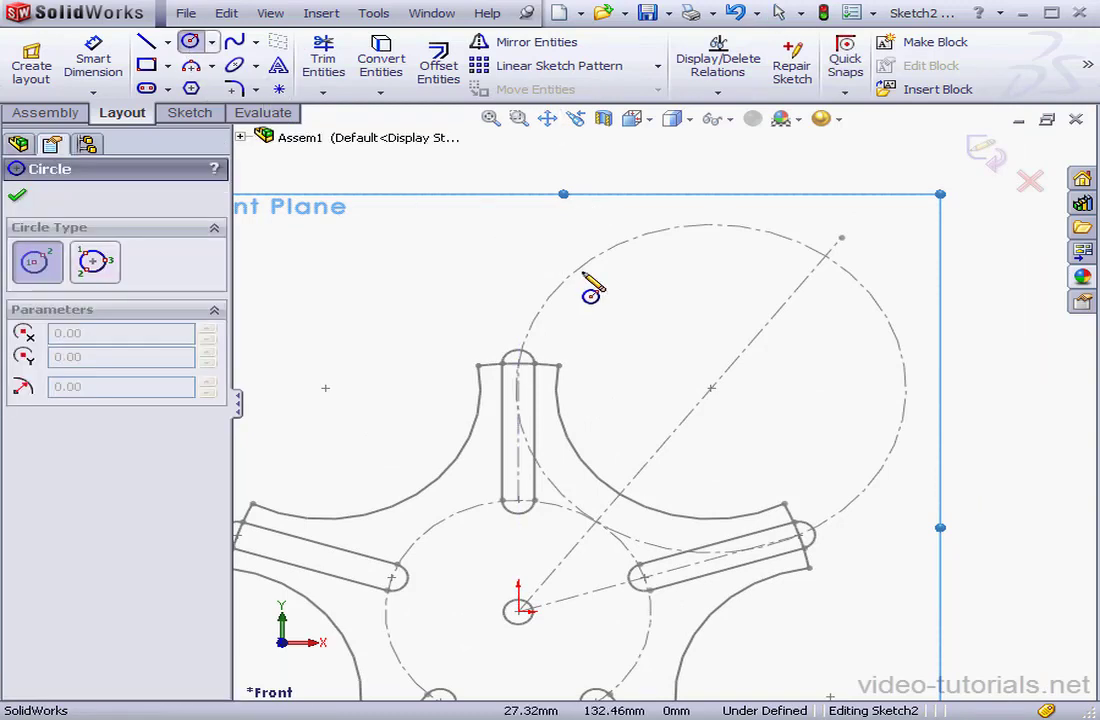
{"action": "left_click", "coordinate": [711, 388]}
{"action": "left_click", "coordinate": [505, 367]}
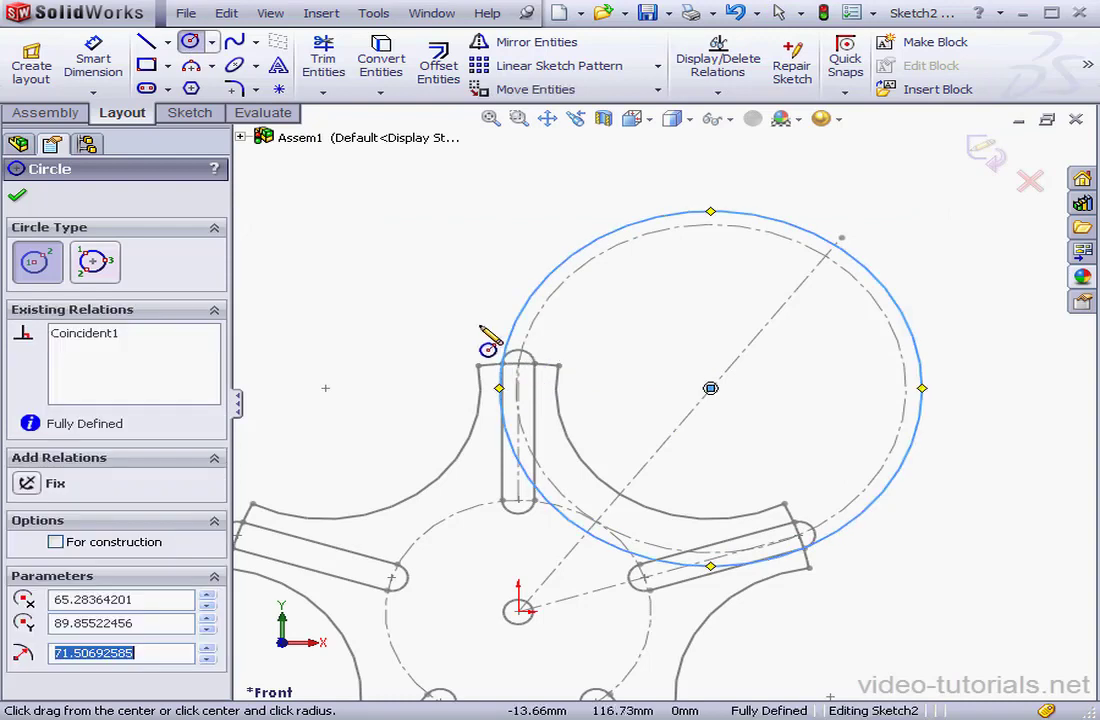
Step: Draw two more circles on the same center, about 17 mm and about 96 mm in diameter
{"action": "left_click", "coordinate": [710, 388]}
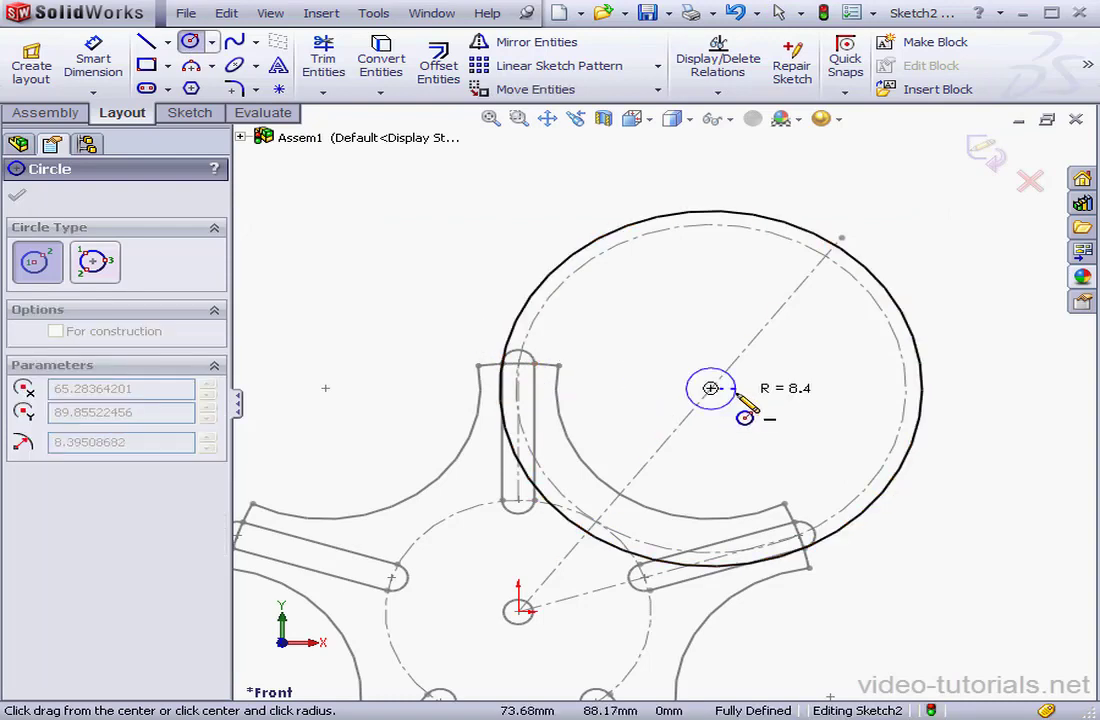
{"action": "left_click", "coordinate": [728, 407]}
{"action": "left_click", "coordinate": [710, 388]}
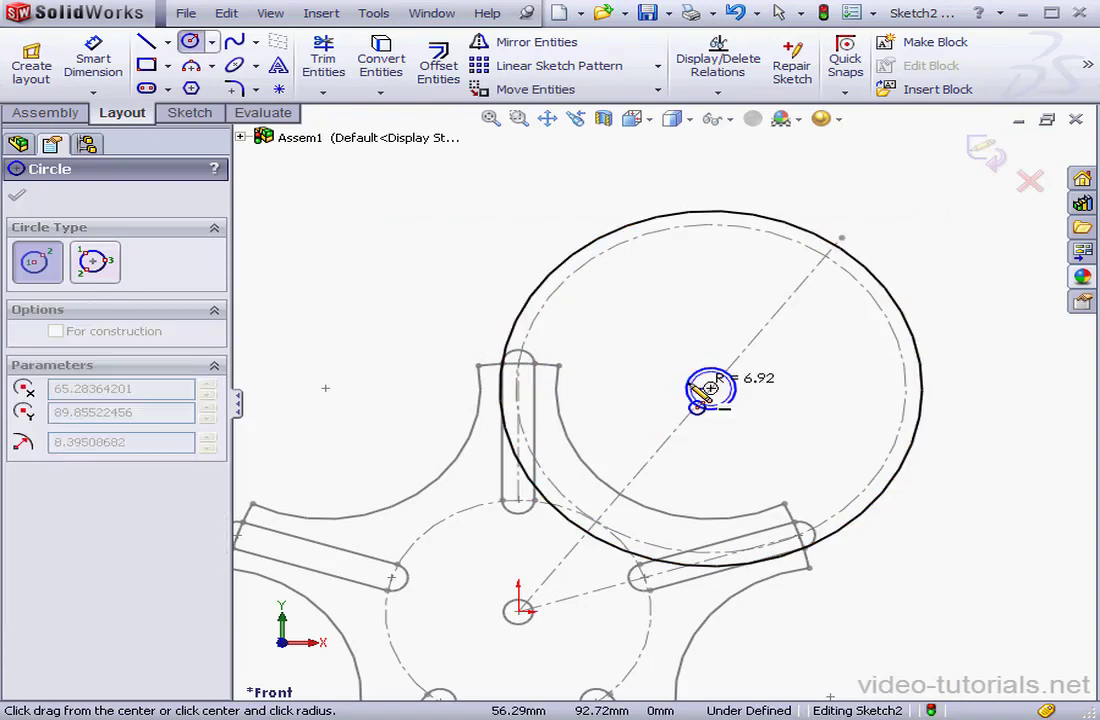
{"action": "left_click", "coordinate": [572, 372]}
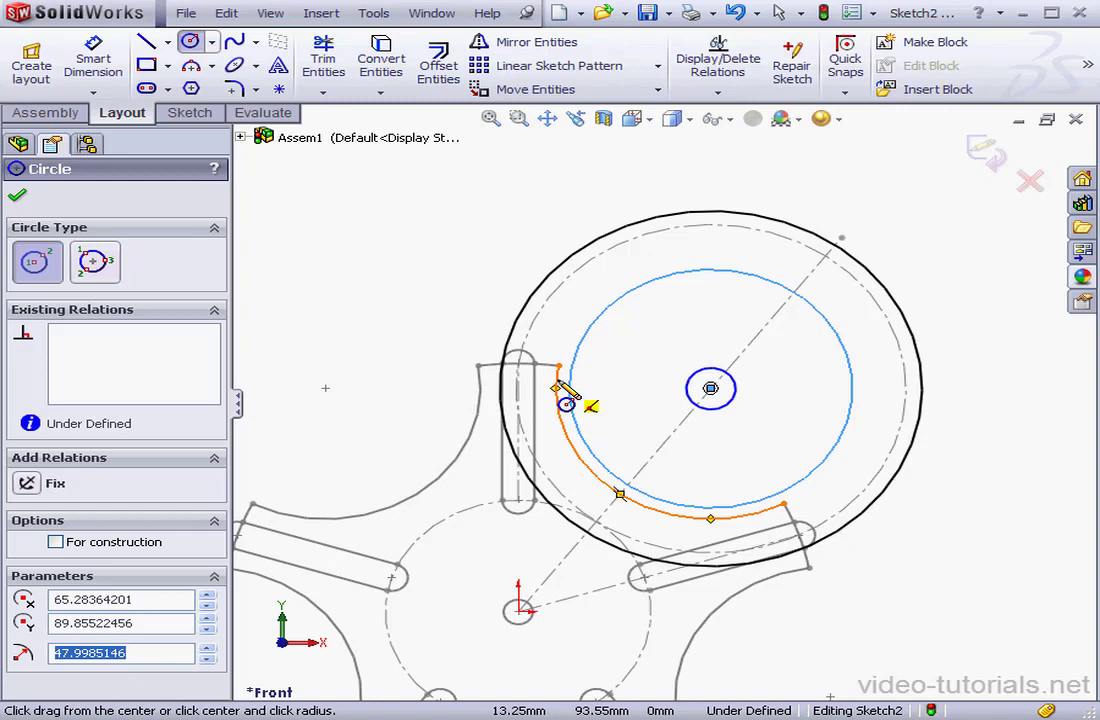
Step: Dimension the middle concentric circle with a diameter of 104 mm
{"action": "left_click", "coordinate": [93, 58]}
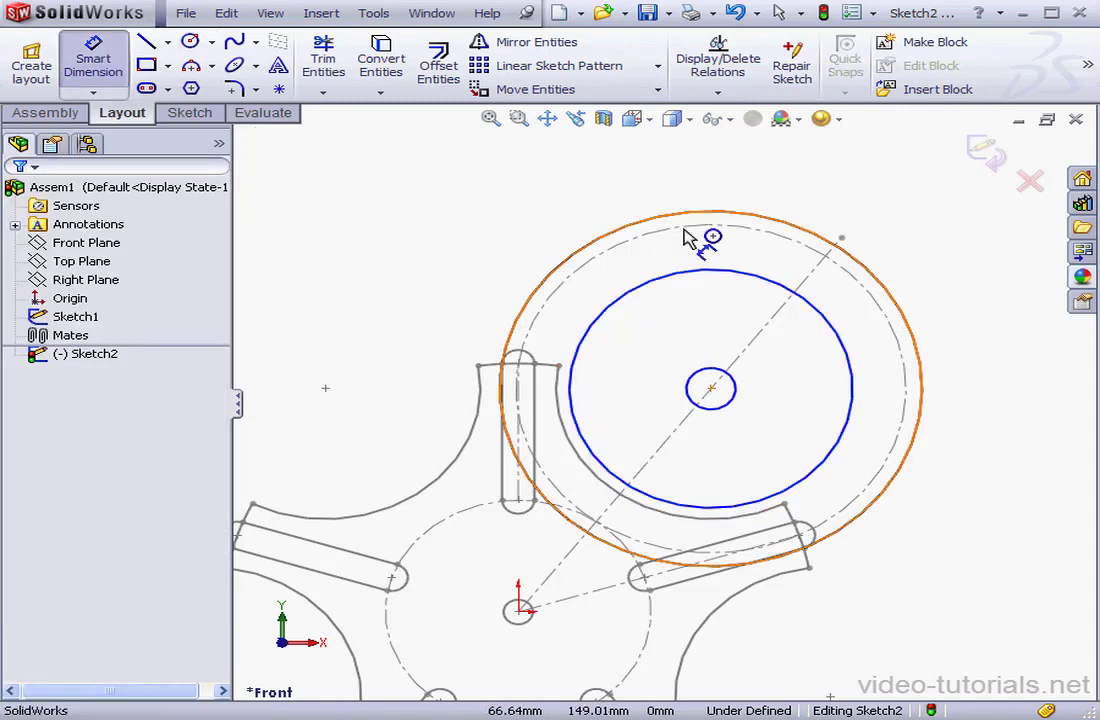
{"action": "left_click", "coordinate": [855, 405]}
{"action": "left_click", "coordinate": [990, 411]}
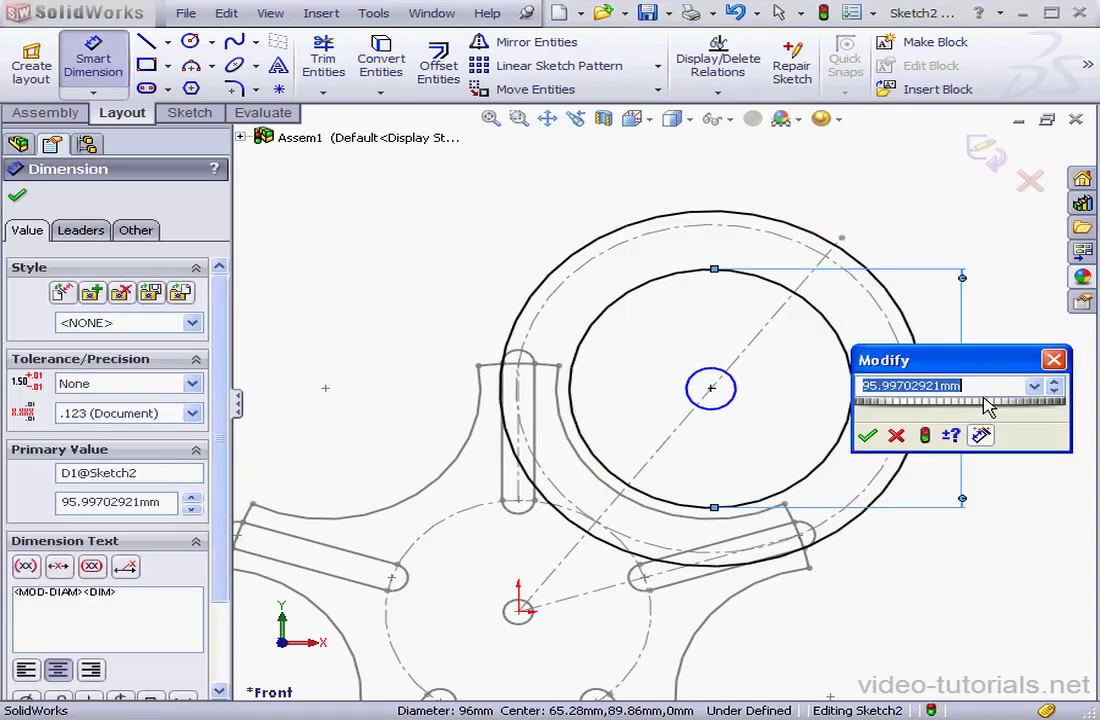
{"action": "type", "text": "104"}
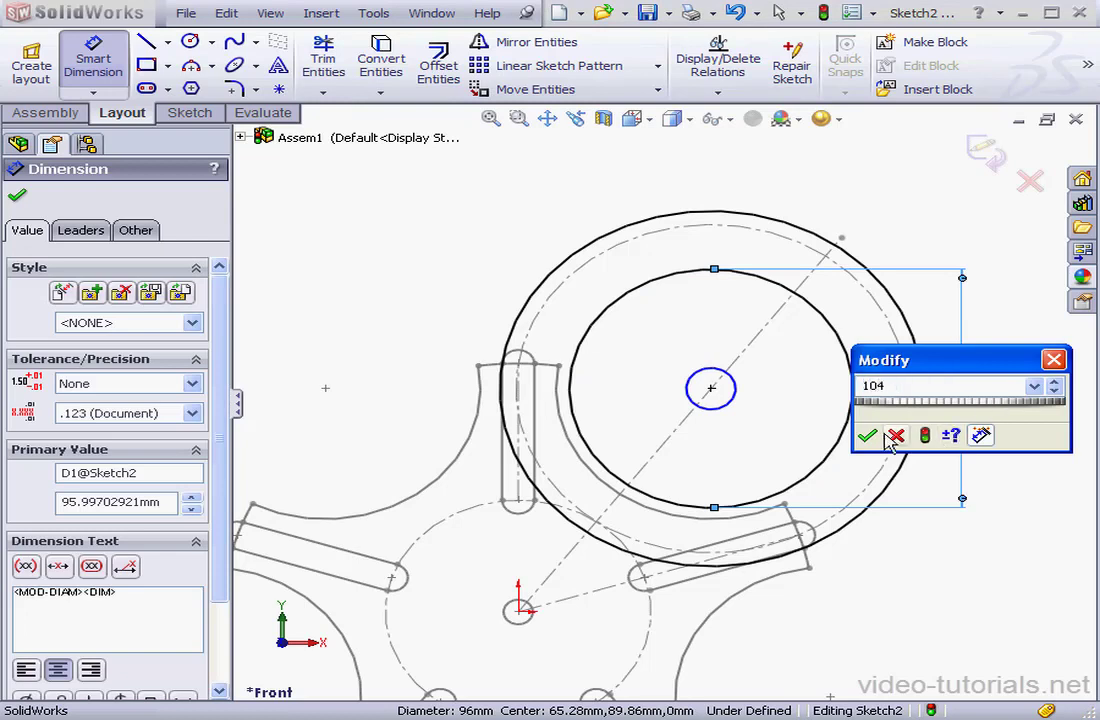
{"action": "left_click", "coordinate": [868, 437]}
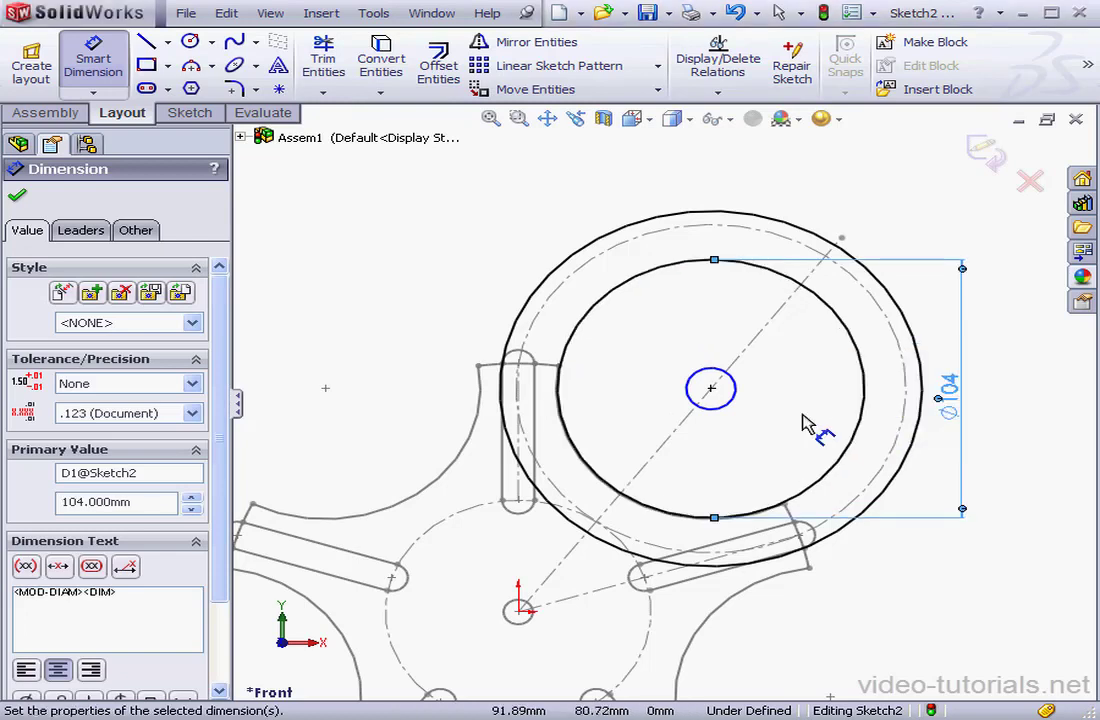
Step: Dimension the small central circle with a diameter of 10 mm
{"action": "left_click", "coordinate": [734, 394]}
{"action": "left_click", "coordinate": [772, 408]}
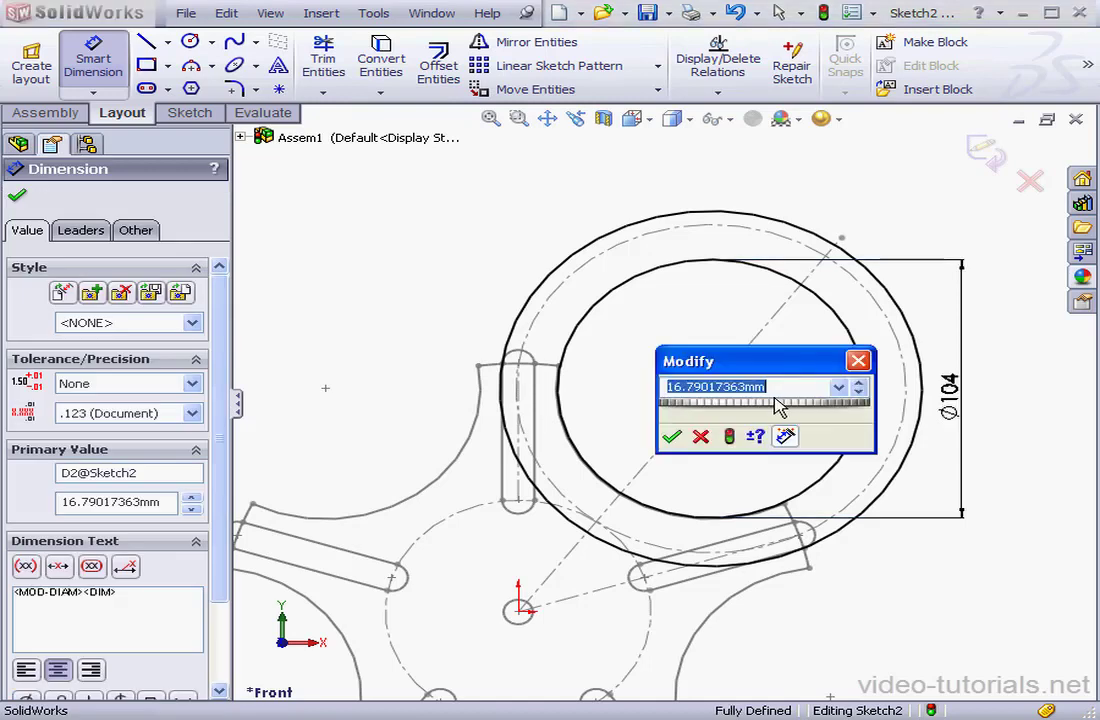
{"action": "type", "text": "10"}
{"action": "key", "text": "Return"}
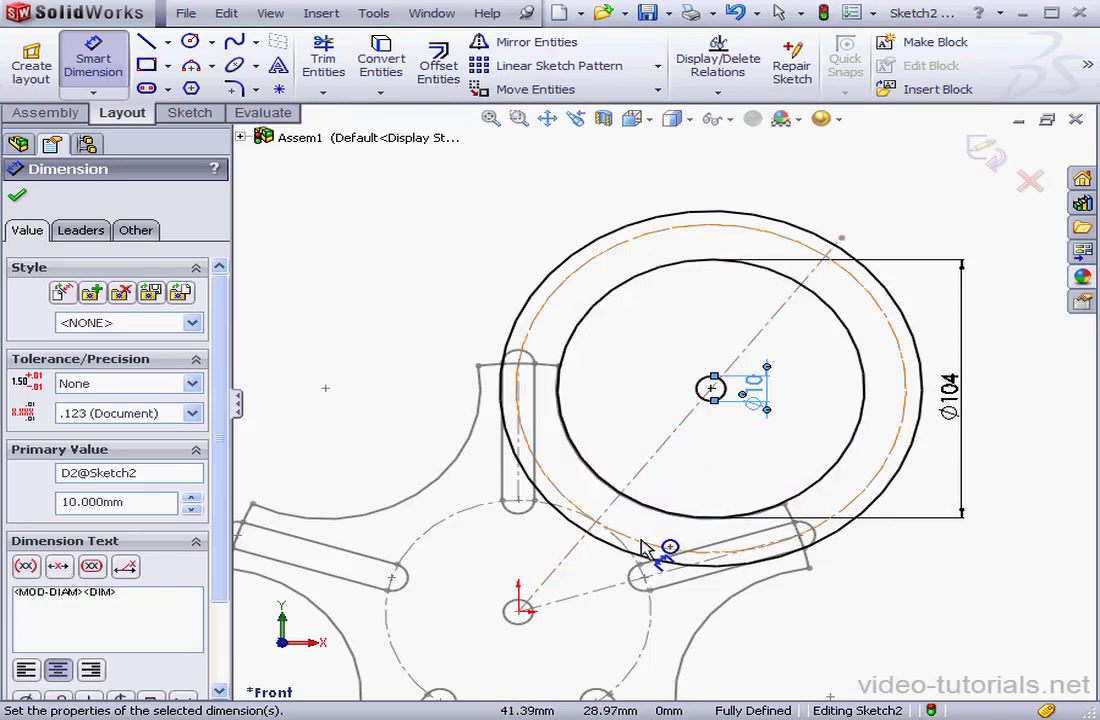
Step: Place a sketch point and constrain it with an Intersection relation to the diagonal centerline and the large dash-dot construction circle
{"action": "left_click", "coordinate": [279, 89]}
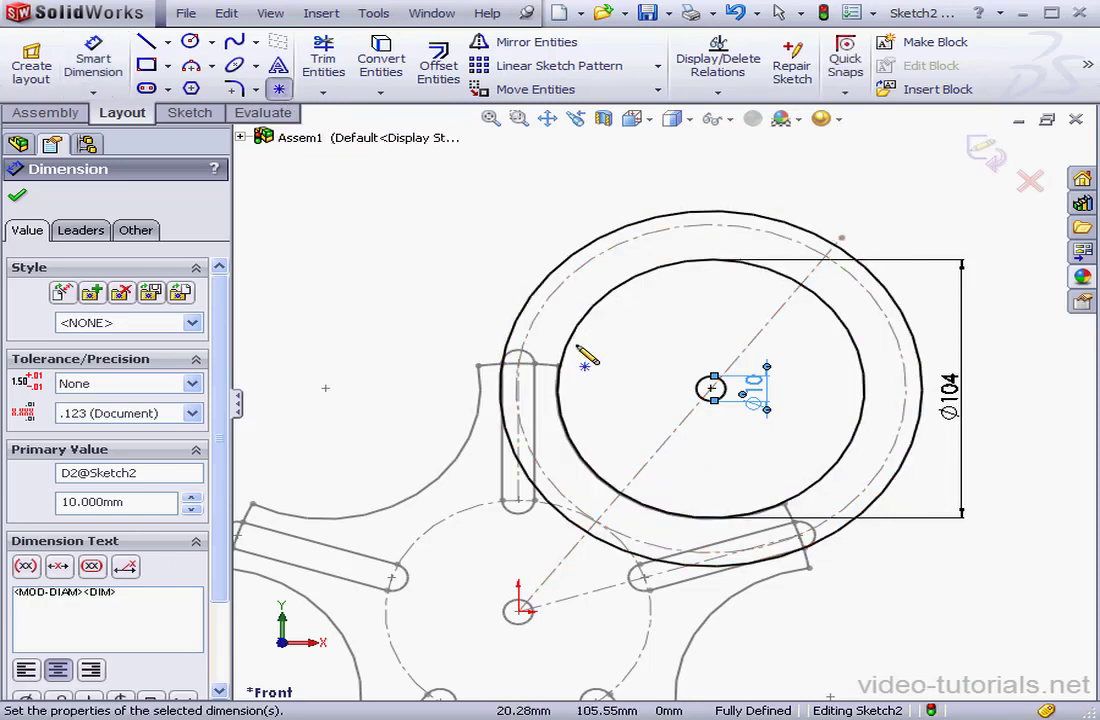
{"action": "left_click", "coordinate": [622, 425]}
{"action": "right_click", "coordinate": [680, 469]}
{"action": "left_click", "coordinate": [733, 437]}
{"action": "left_click", "coordinate": [624, 427]}
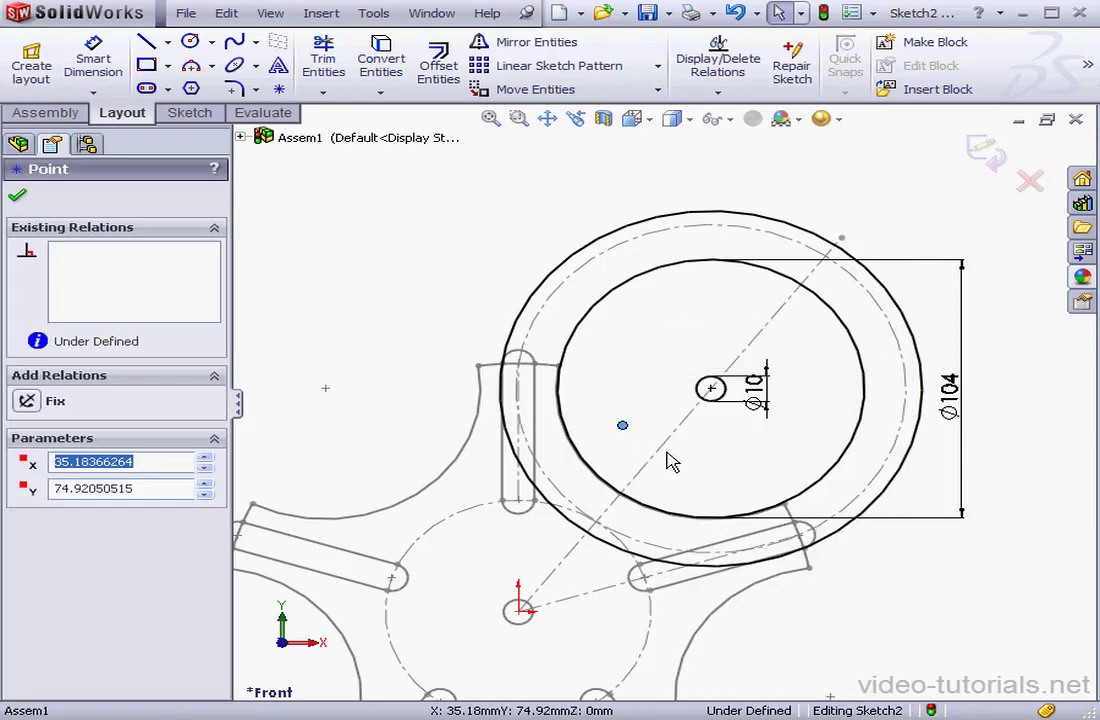
{"action": "left_click", "coordinate": [666, 462], "text": "ctrl"}
{"action": "left_click", "coordinate": [652, 553], "text": "ctrl"}
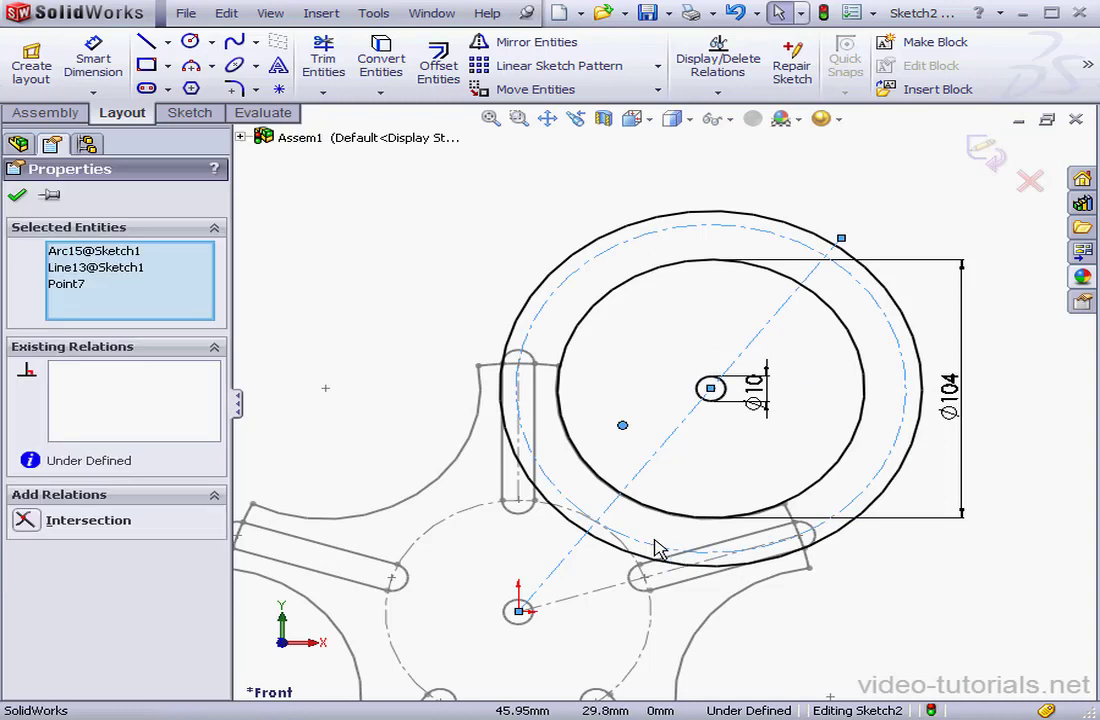
{"action": "left_click", "coordinate": [26, 521]}
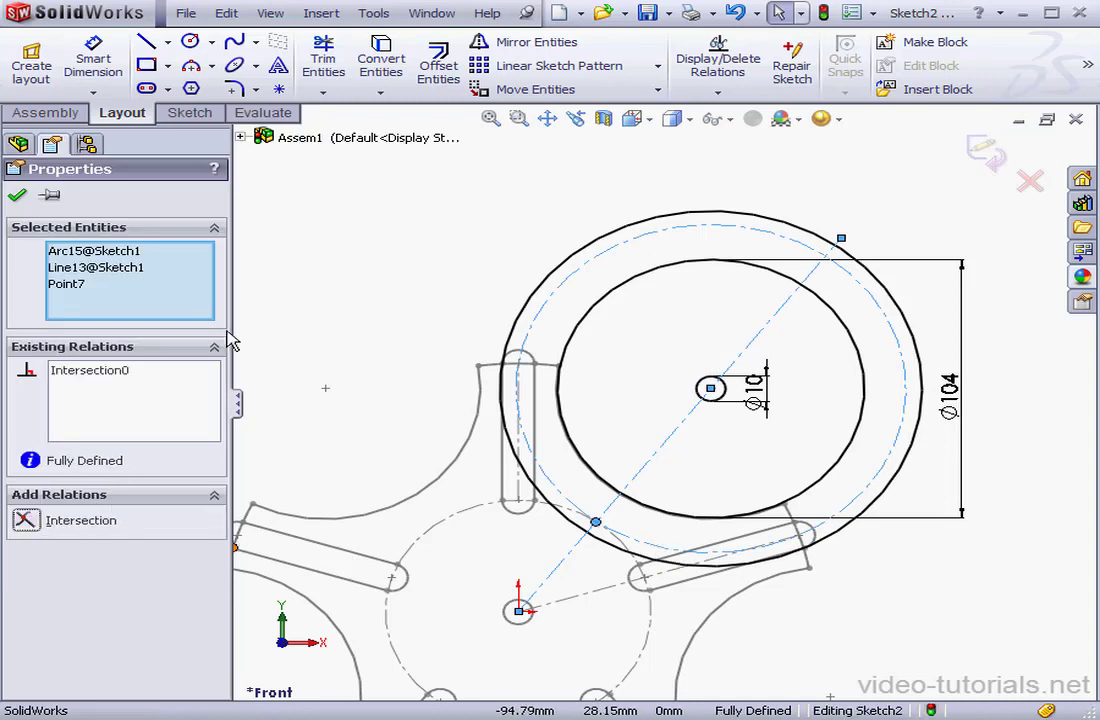
Step: Draw a circle about 19 mm in diameter centered on the intersection point
{"action": "left_click", "coordinate": [190, 42]}
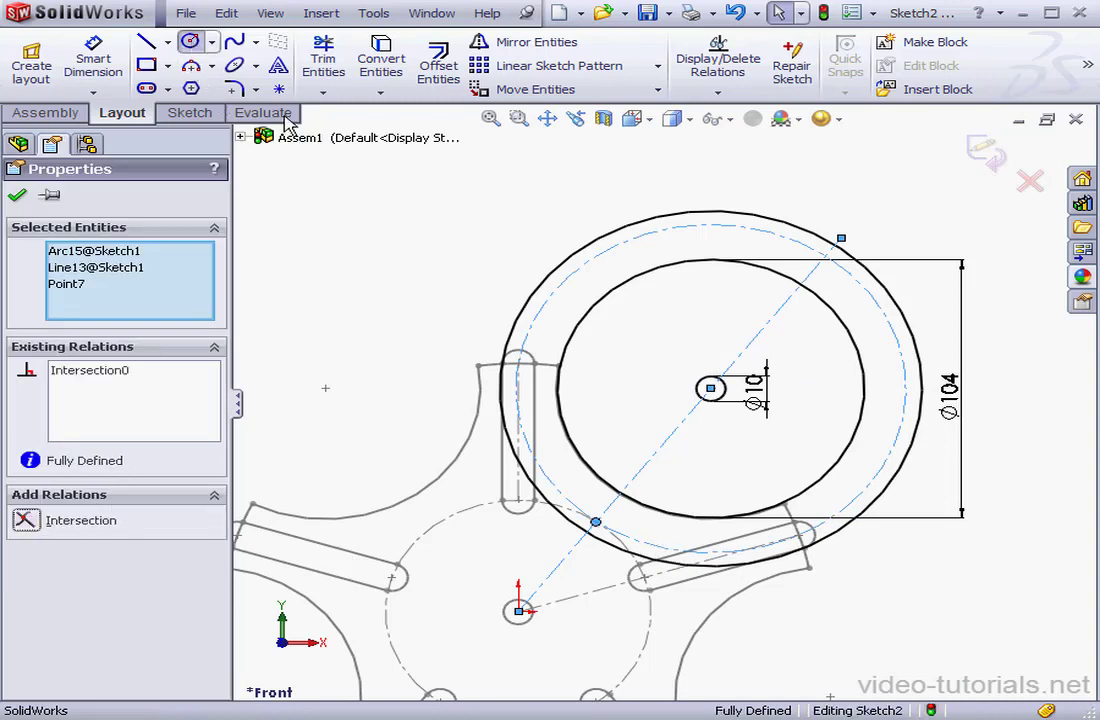
{"action": "left_click", "coordinate": [596, 521]}
{"action": "left_click", "coordinate": [628, 538]}
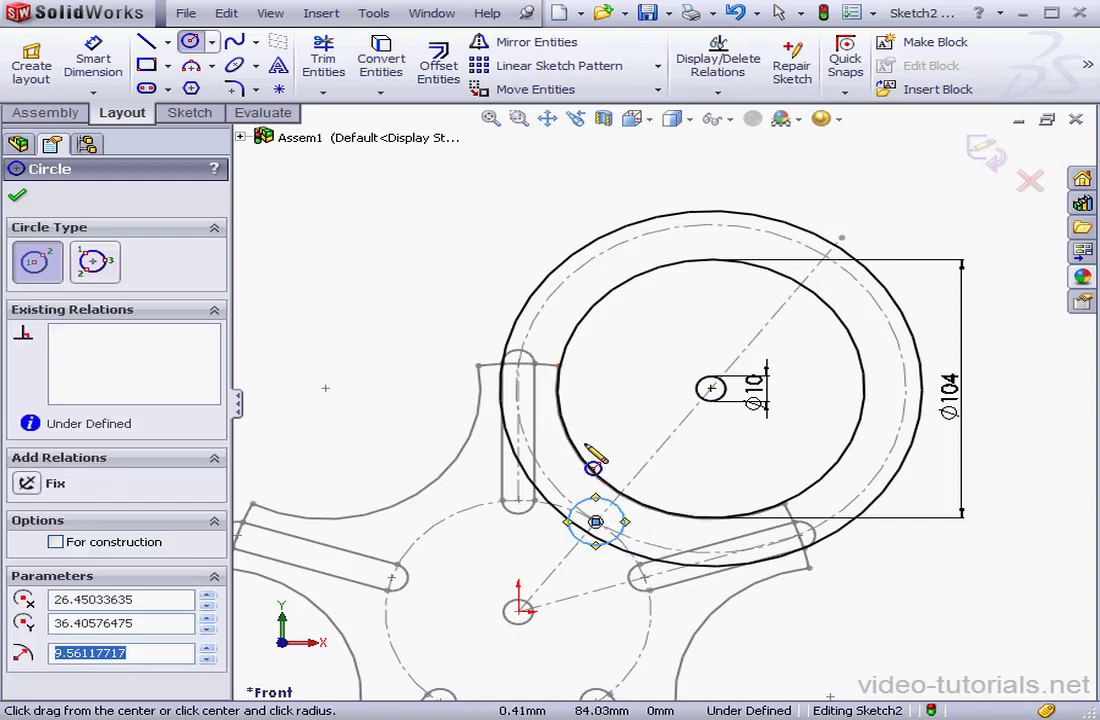
Step: Dimension the pin circle on the diagonal centerline with a diameter of 10 mm
{"action": "left_click", "coordinate": [109, 79]}
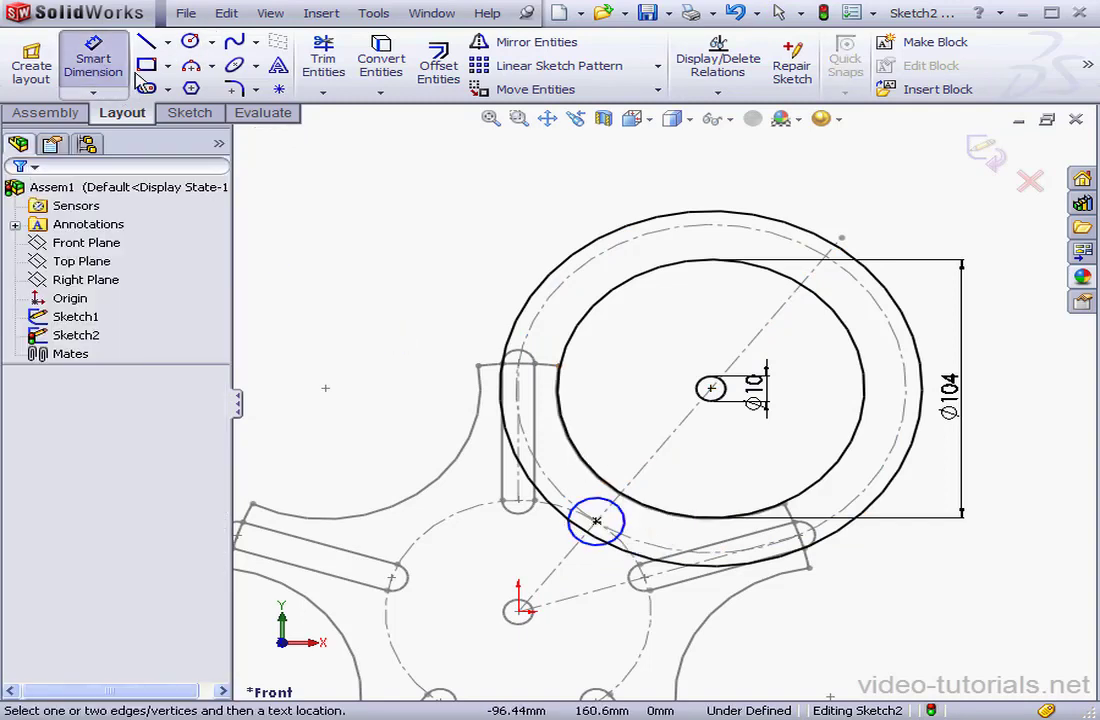
{"action": "left_click", "coordinate": [629, 529]}
{"action": "left_click", "coordinate": [655, 530]}
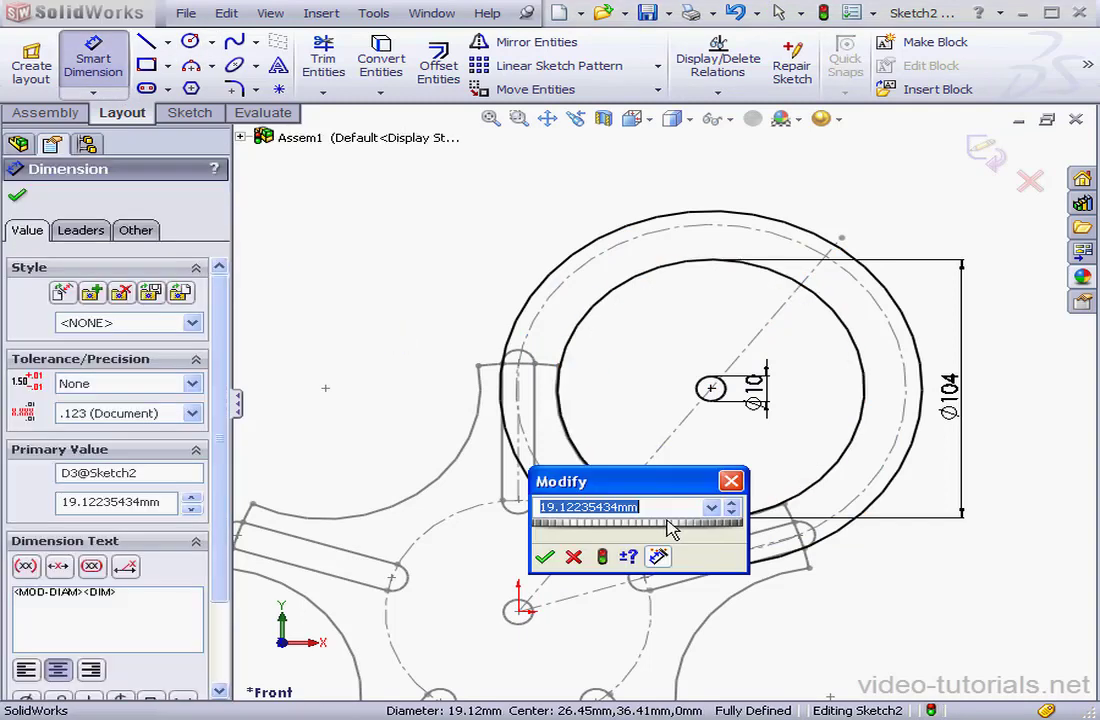
{"action": "type", "text": "10"}
{"action": "left_click", "coordinate": [545, 557]}
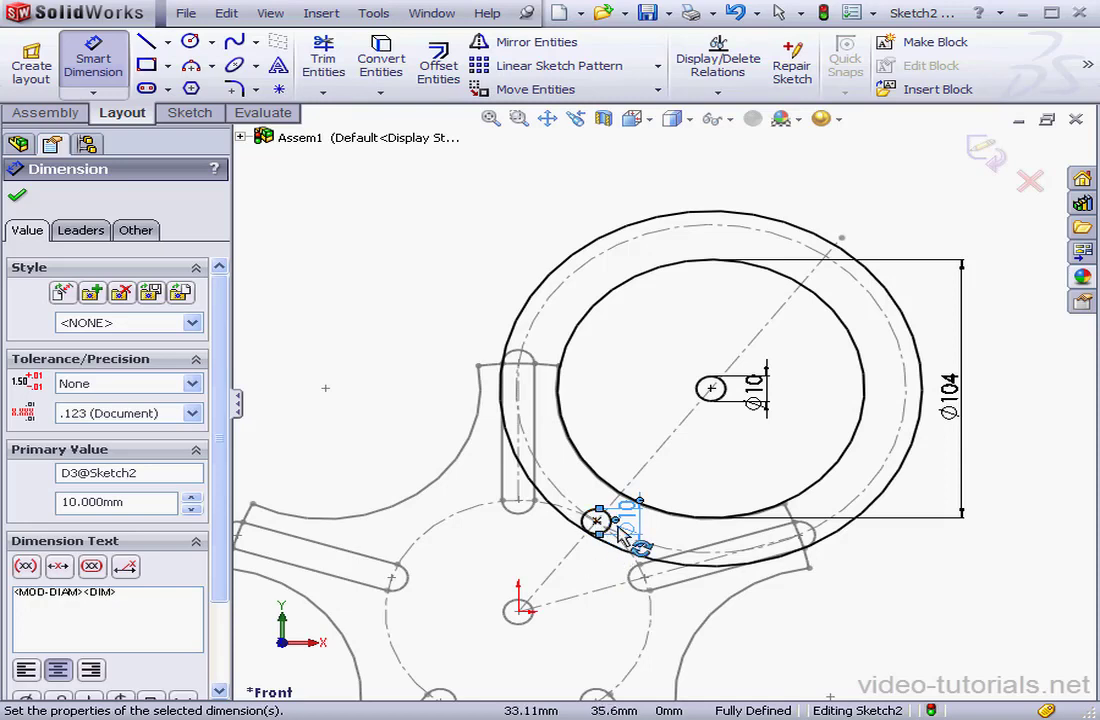
Step: Draw a circle about 214 mm in diameter centered on the origin, crossing the driver wheel circles
{"action": "left_click", "coordinate": [192, 45]}
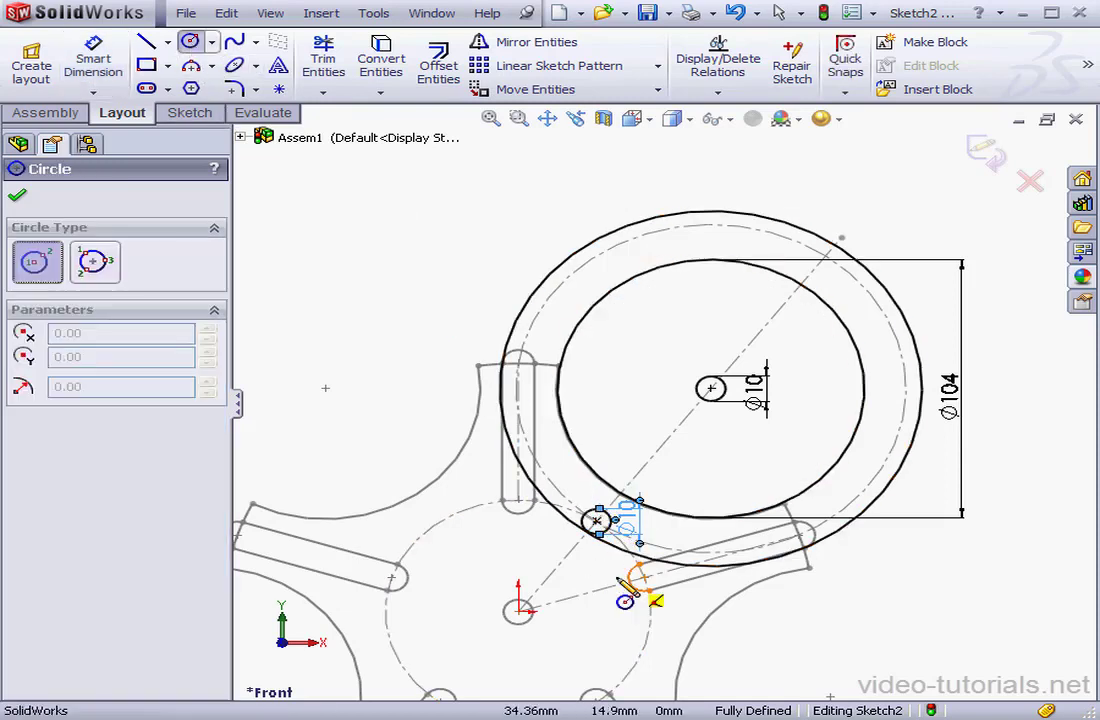
{"action": "left_click", "coordinate": [519, 611]}
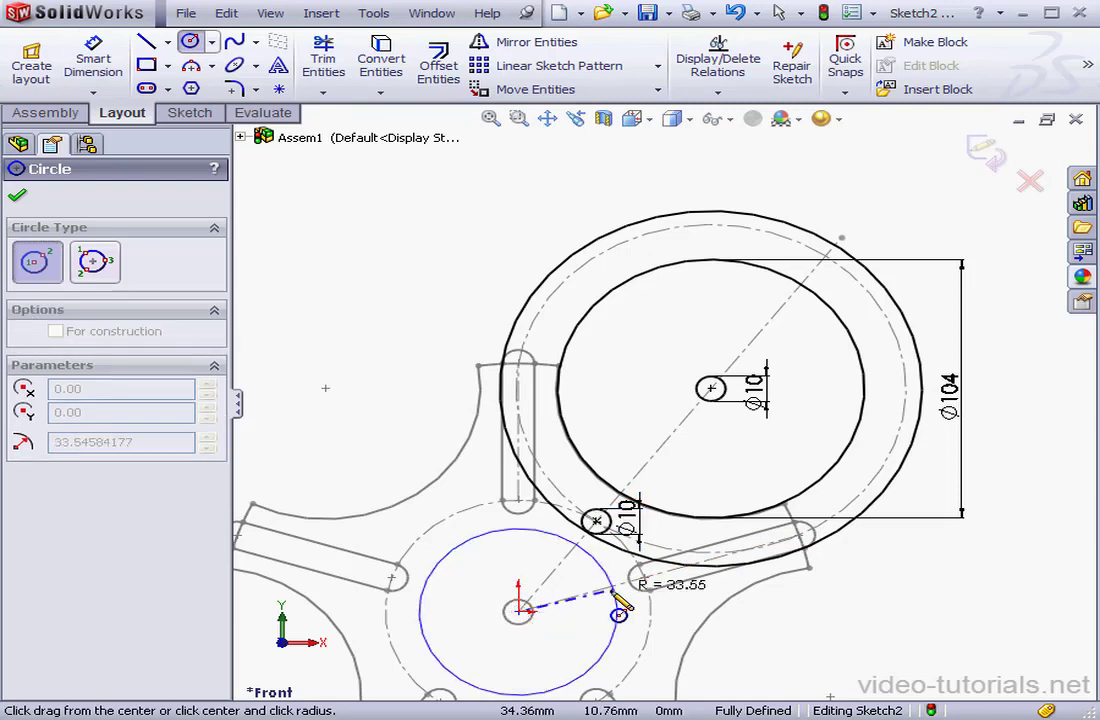
{"action": "left_click", "coordinate": [635, 368]}
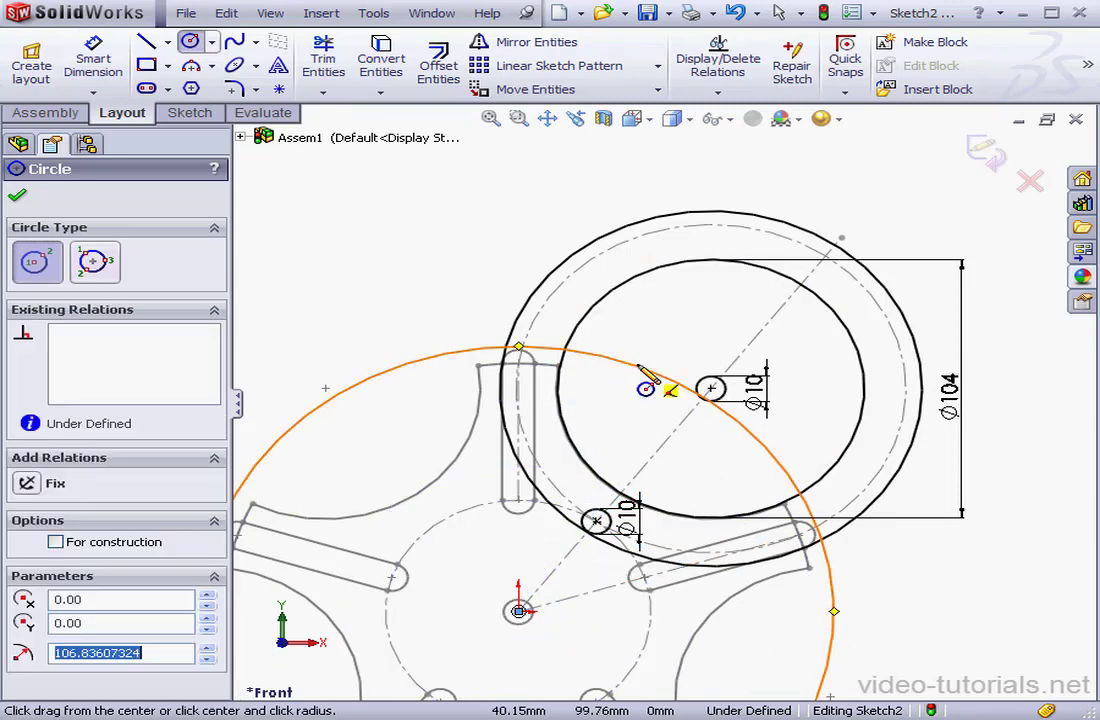
Step: Dimension the large origin-centered circle with a diameter of 201 mm
{"action": "left_click", "coordinate": [93, 60]}
{"action": "left_click", "coordinate": [840, 621]}
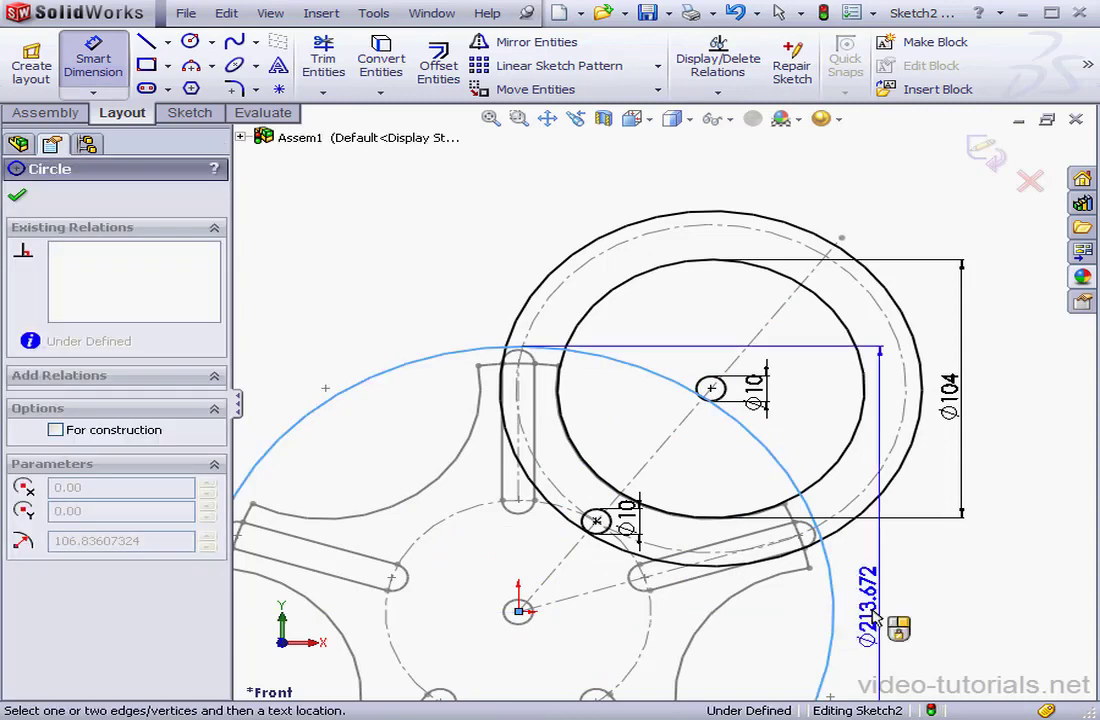
{"action": "left_click", "coordinate": [921, 617]}
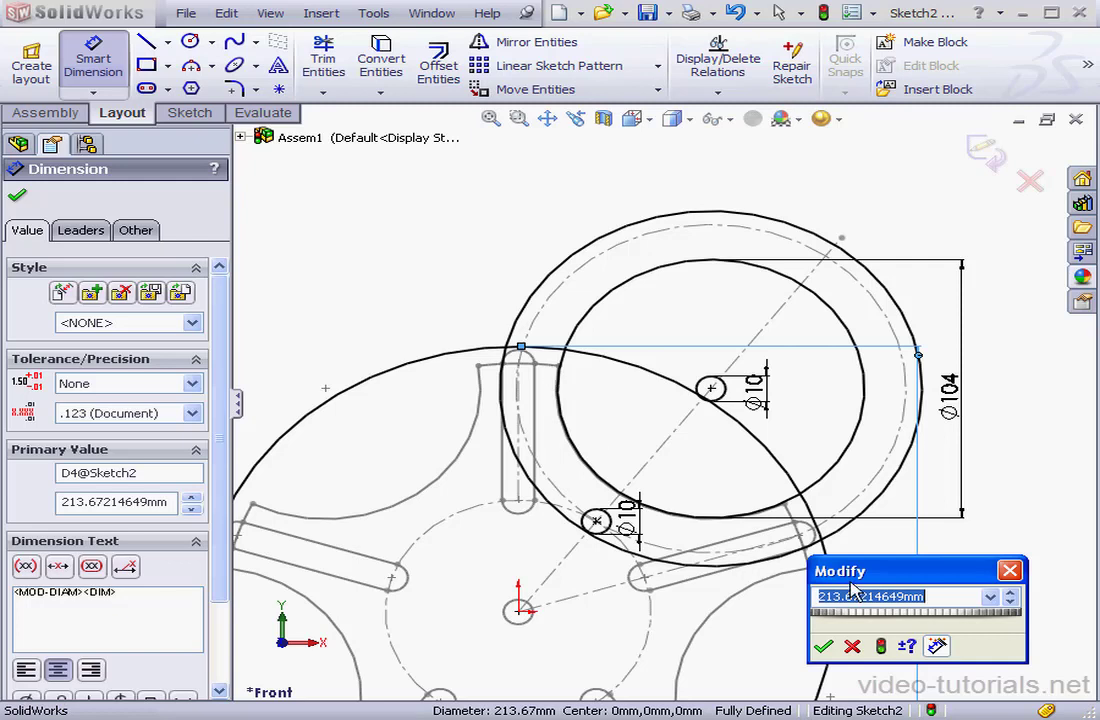
{"action": "type", "text": "1"}
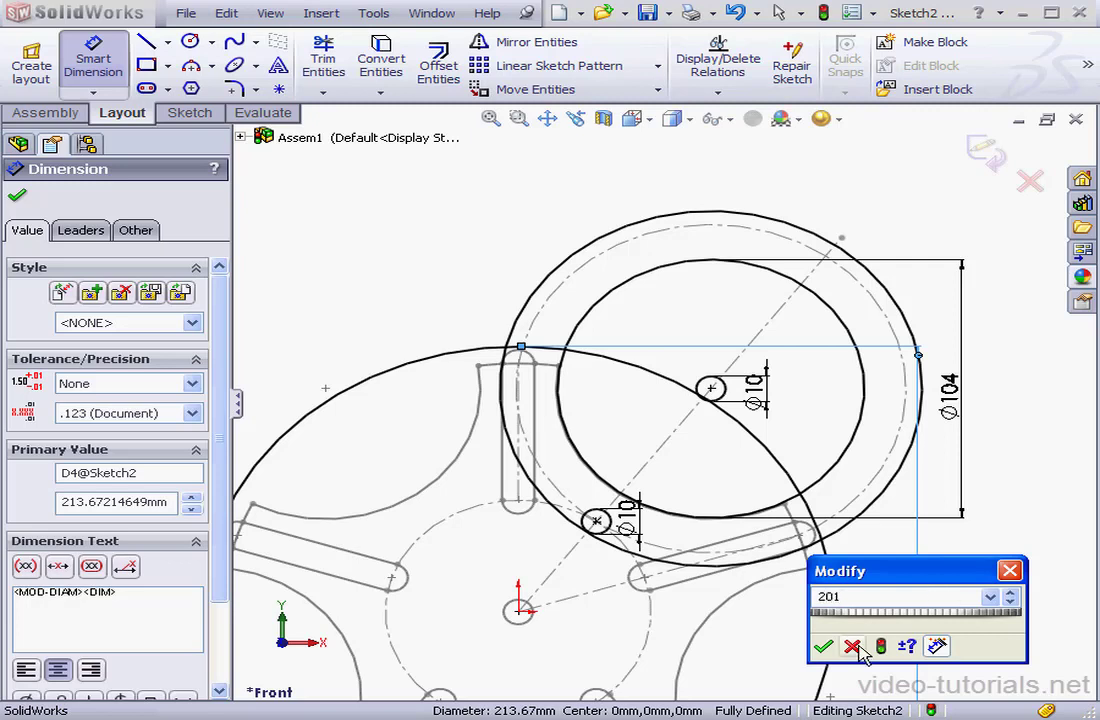
{"action": "left_click", "coordinate": [823, 646]}
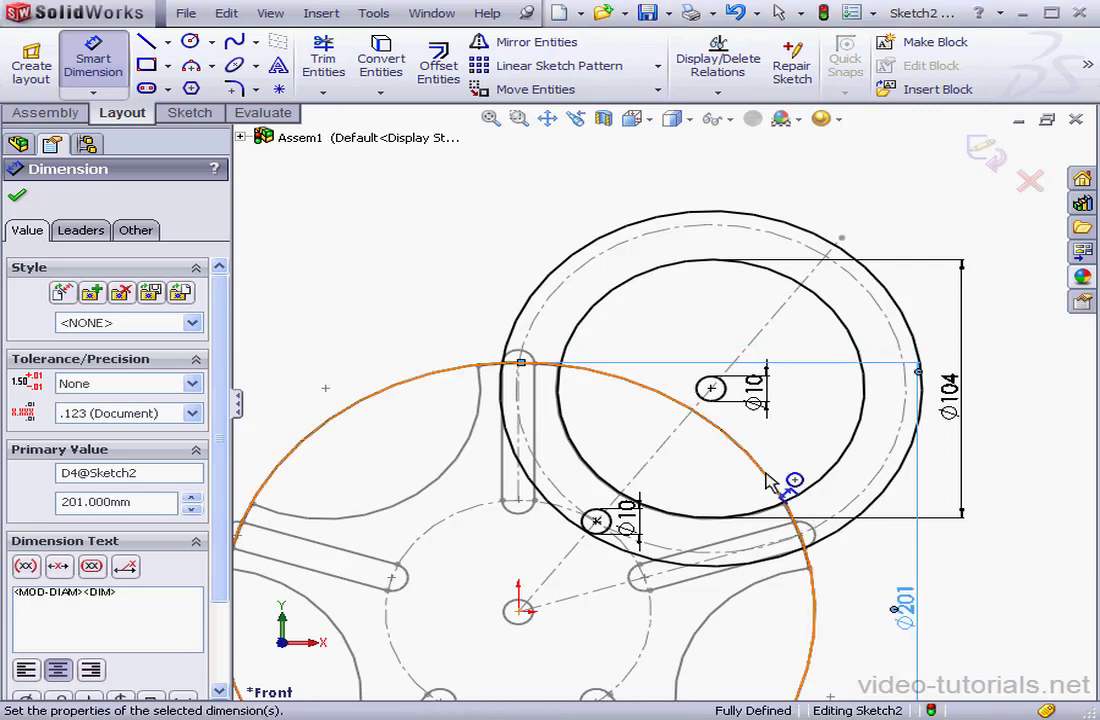
Step: Trim the 201 mm circle outside the 104 mm circle and remove the 104 mm circle's lower arc, leaving a closed crescent-cut profile
{"action": "left_click", "coordinate": [320, 62]}
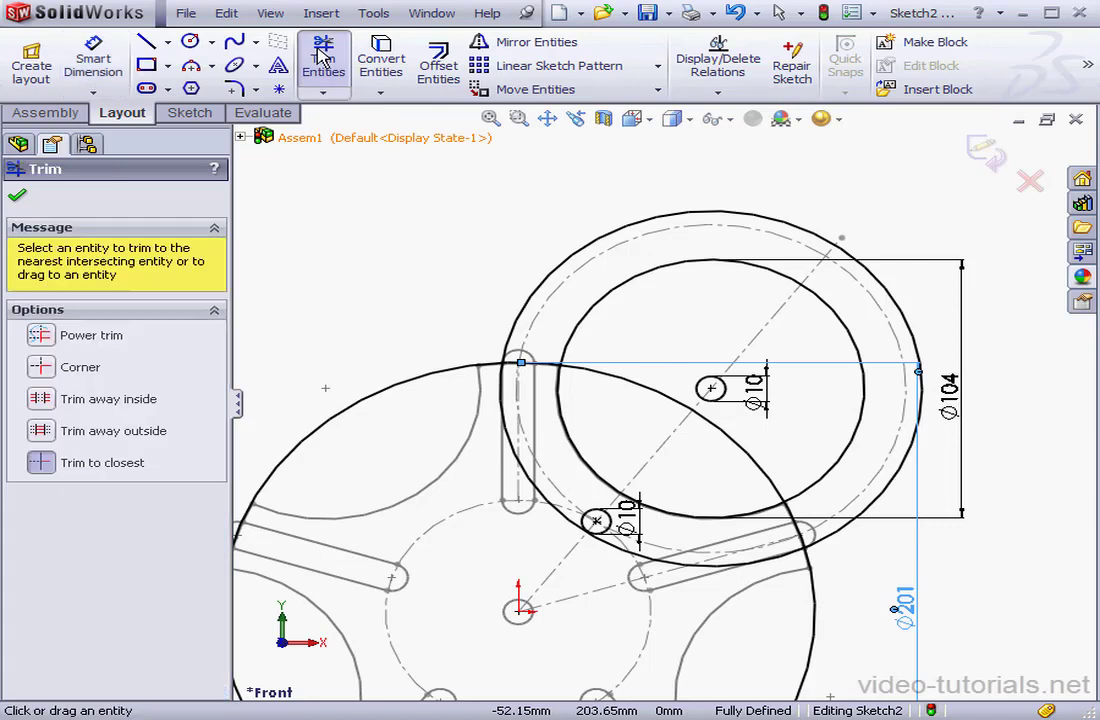
{"action": "left_click", "coordinate": [476, 372]}
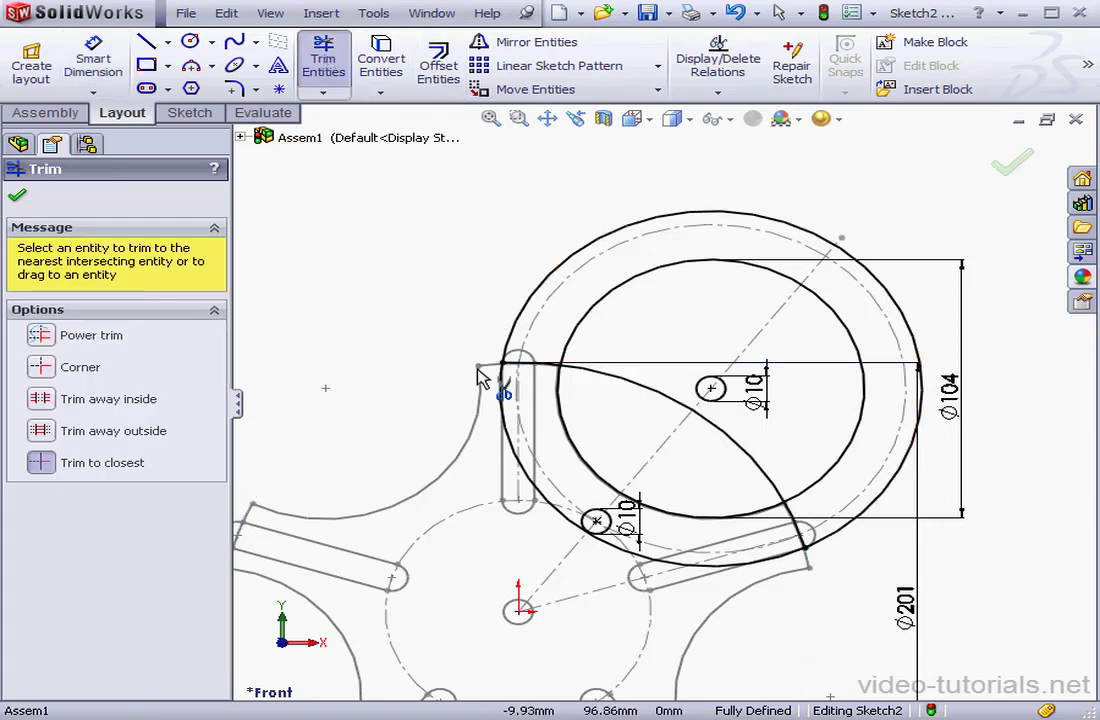
{"action": "left_click", "coordinate": [790, 522]}
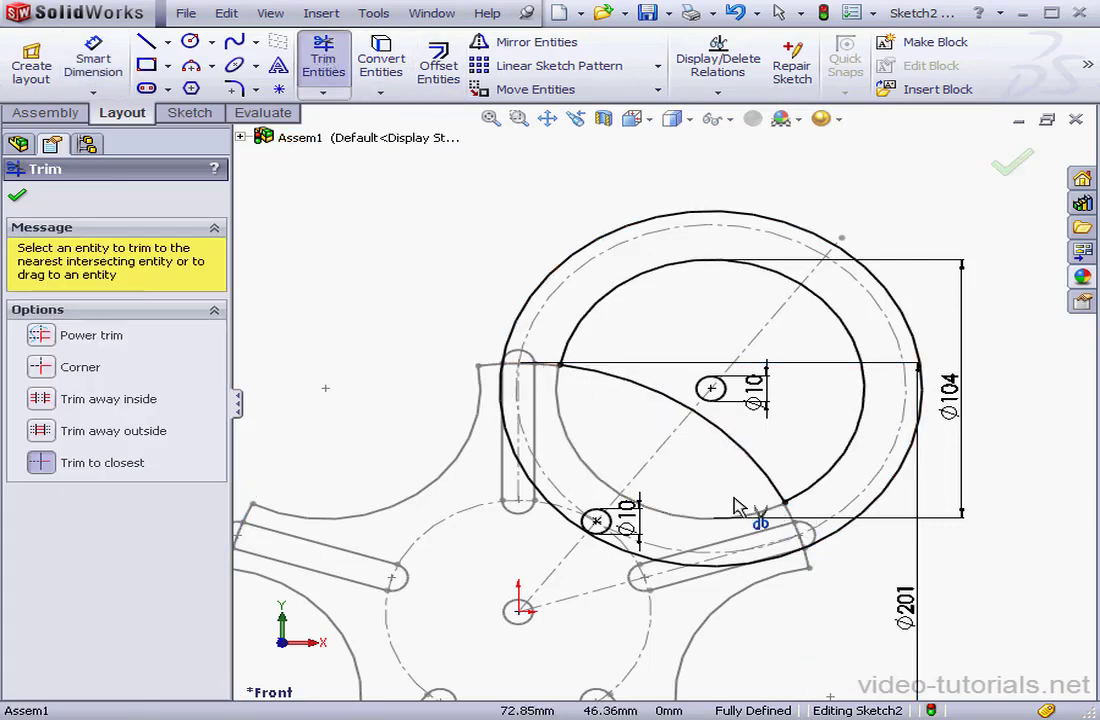
{"action": "left_click", "coordinate": [17, 195]}
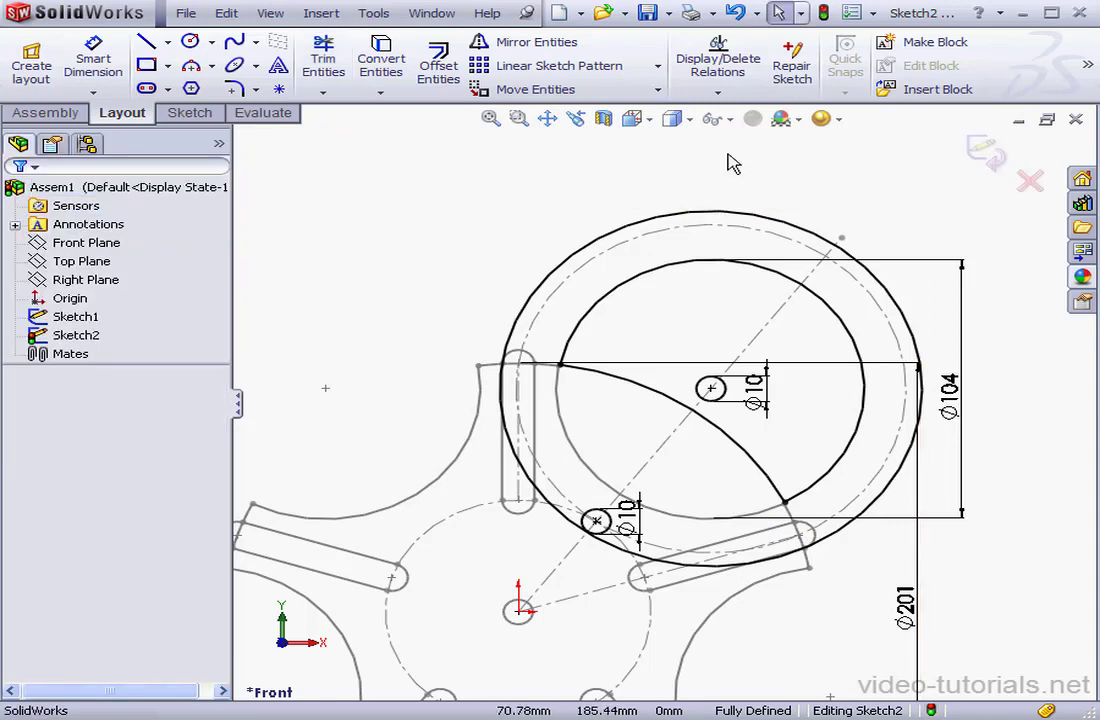
Step: Turn on the display of sketch relations and exit the driver wheel sketch
{"action": "left_click", "coordinate": [732, 119]}
{"action": "left_click", "coordinate": [715, 298]}
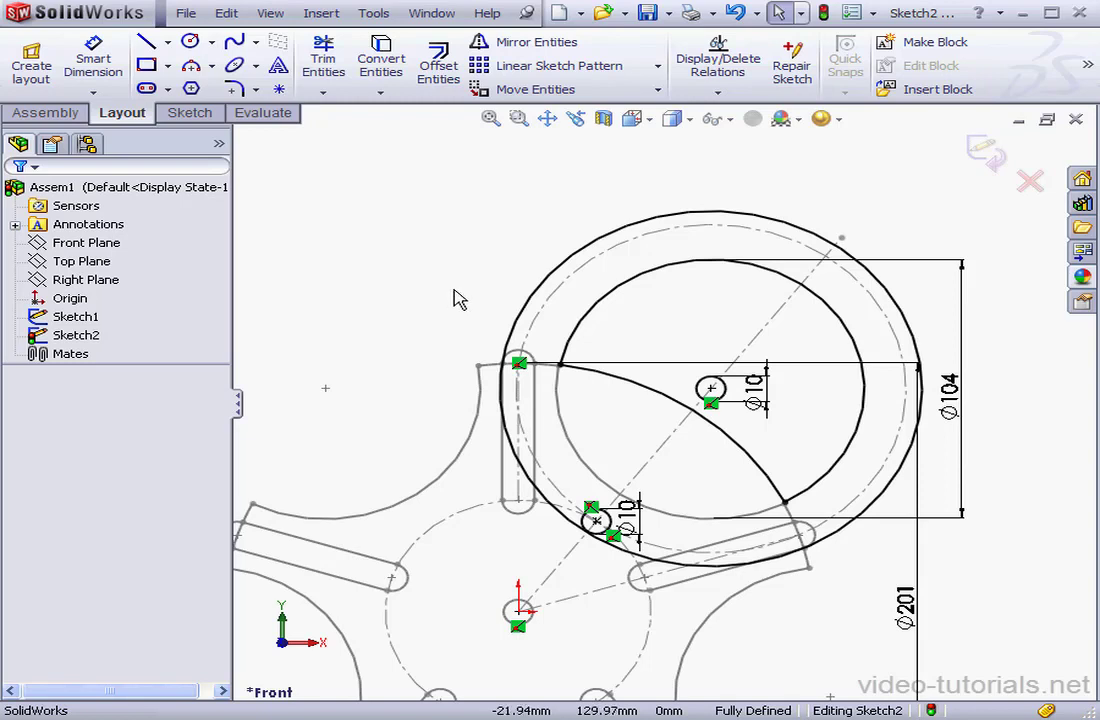
{"action": "left_click", "coordinate": [996, 159]}
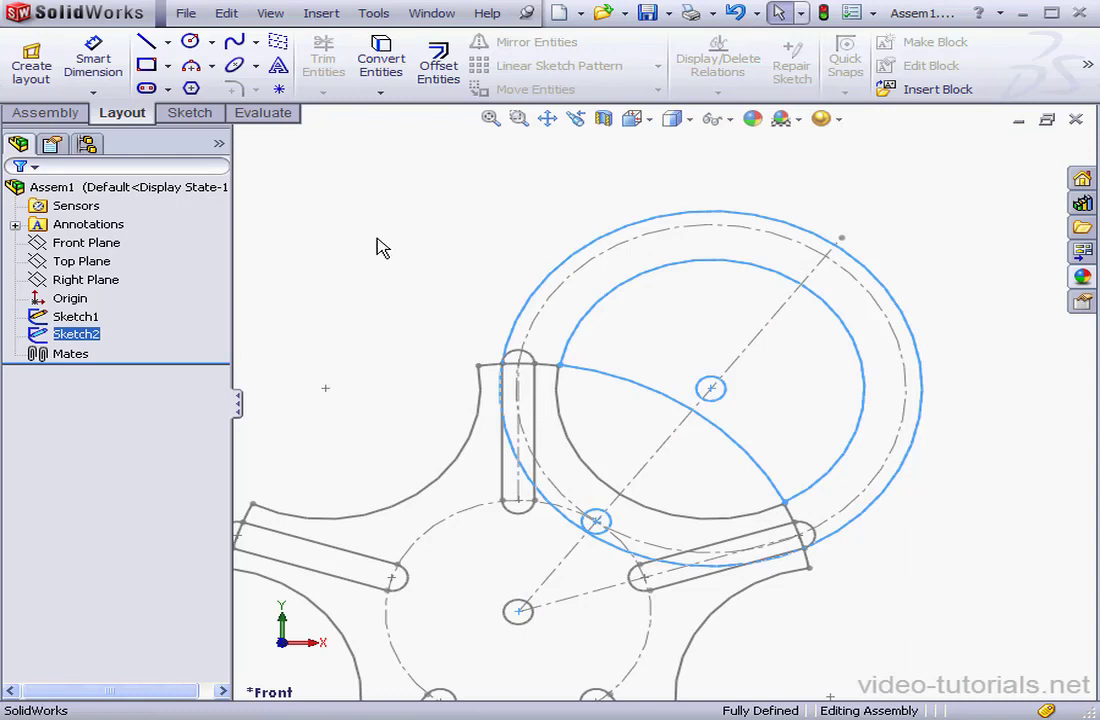
Step: Start a new sketch on the Front Plane and clear the plane selection
{"action": "right_click", "coordinate": [88, 242]}
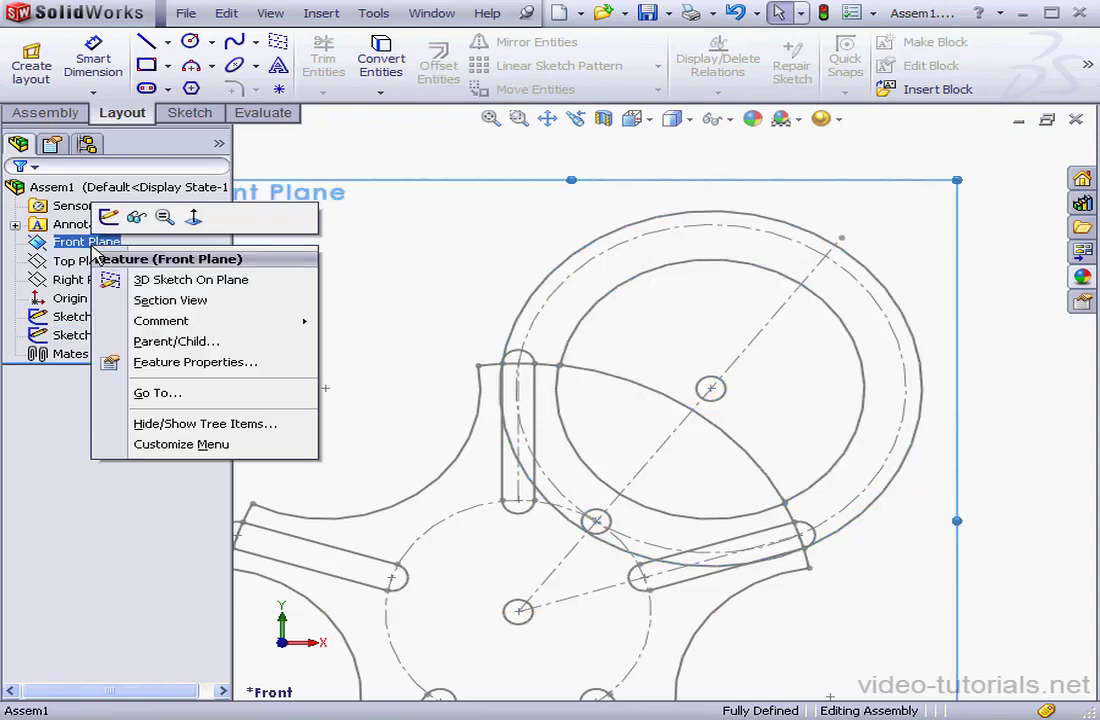
{"action": "left_click", "coordinate": [110, 218]}
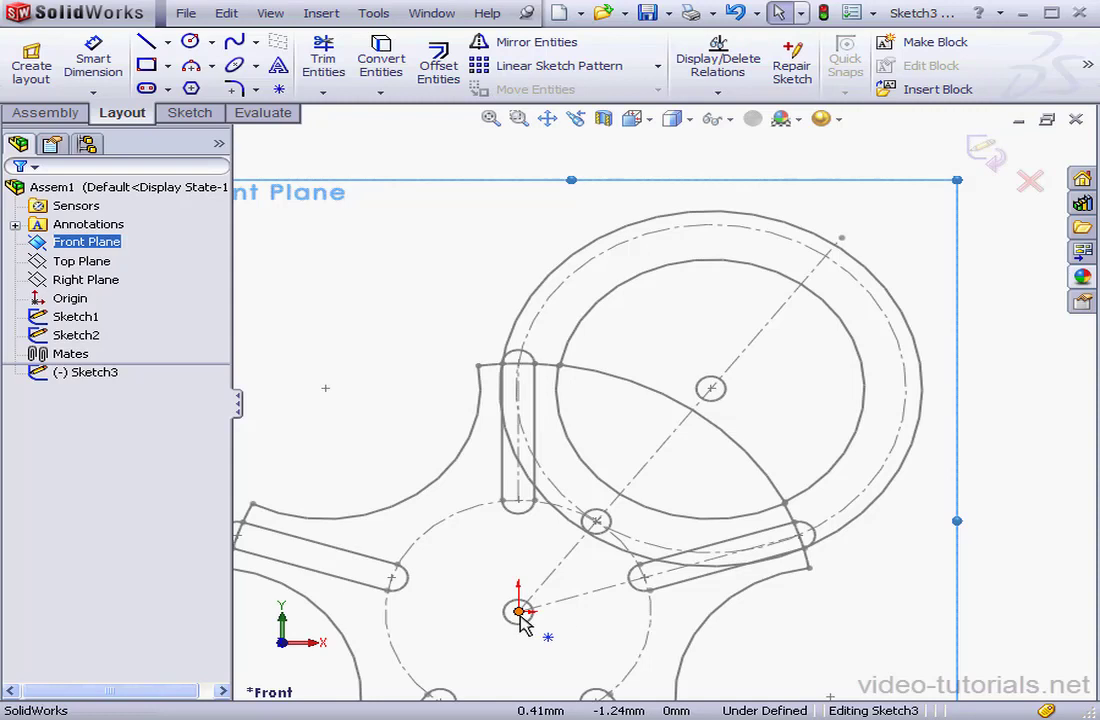
{"action": "left_click", "coordinate": [367, 166]}
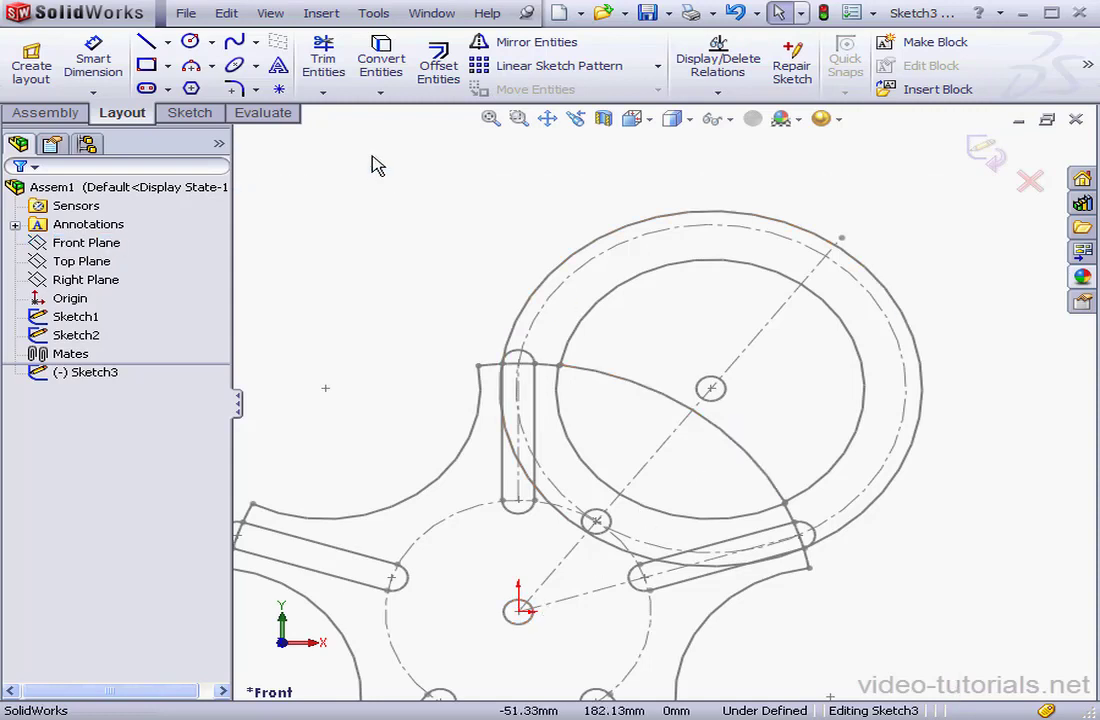
Step: Measure the distance between the origin and the driver wheel's center point
{"action": "left_click", "coordinate": [262, 110]}
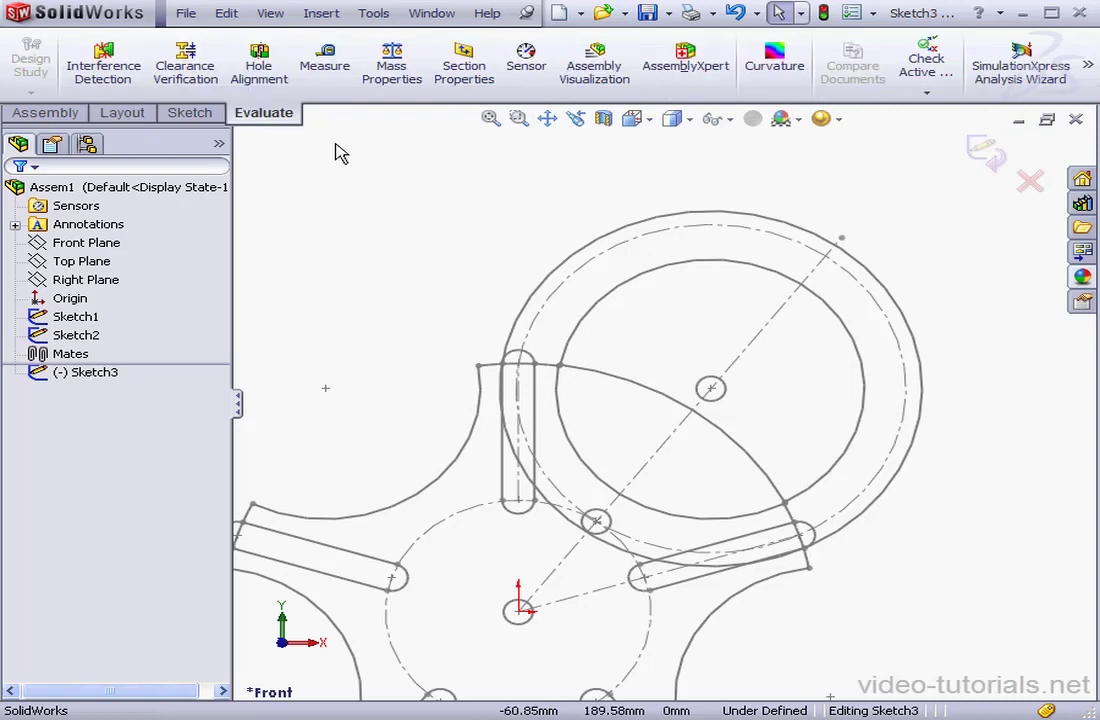
{"action": "left_click", "coordinate": [315, 60]}
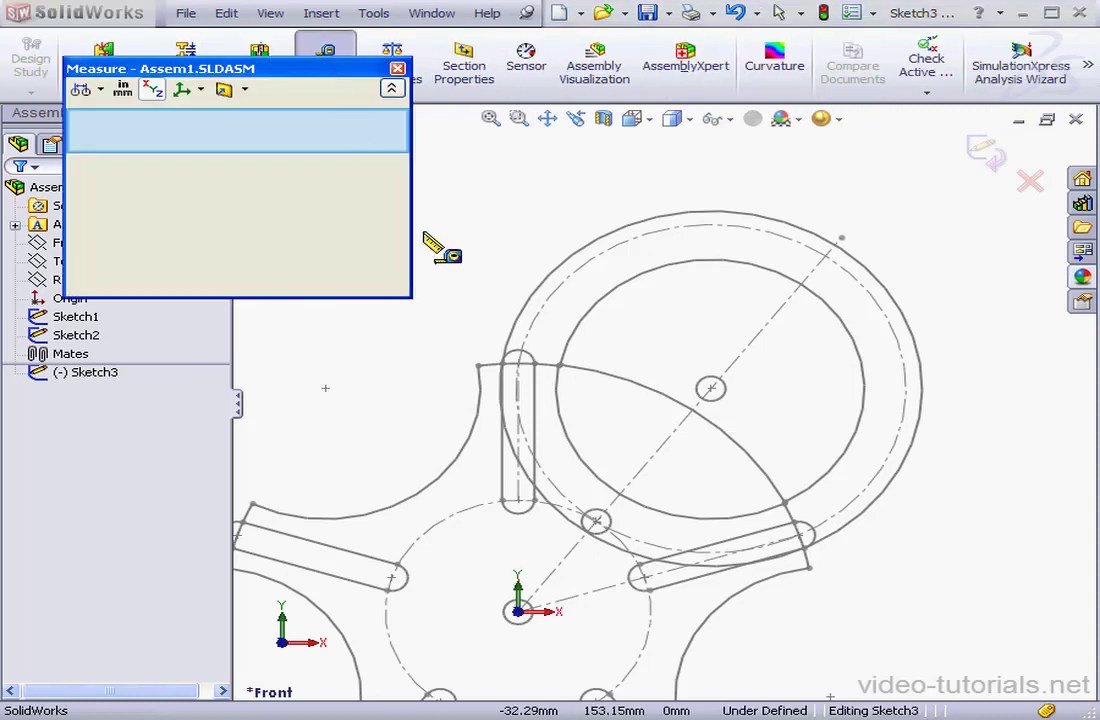
{"action": "left_click", "coordinate": [517, 610]}
{"action": "left_click", "coordinate": [711, 388]}
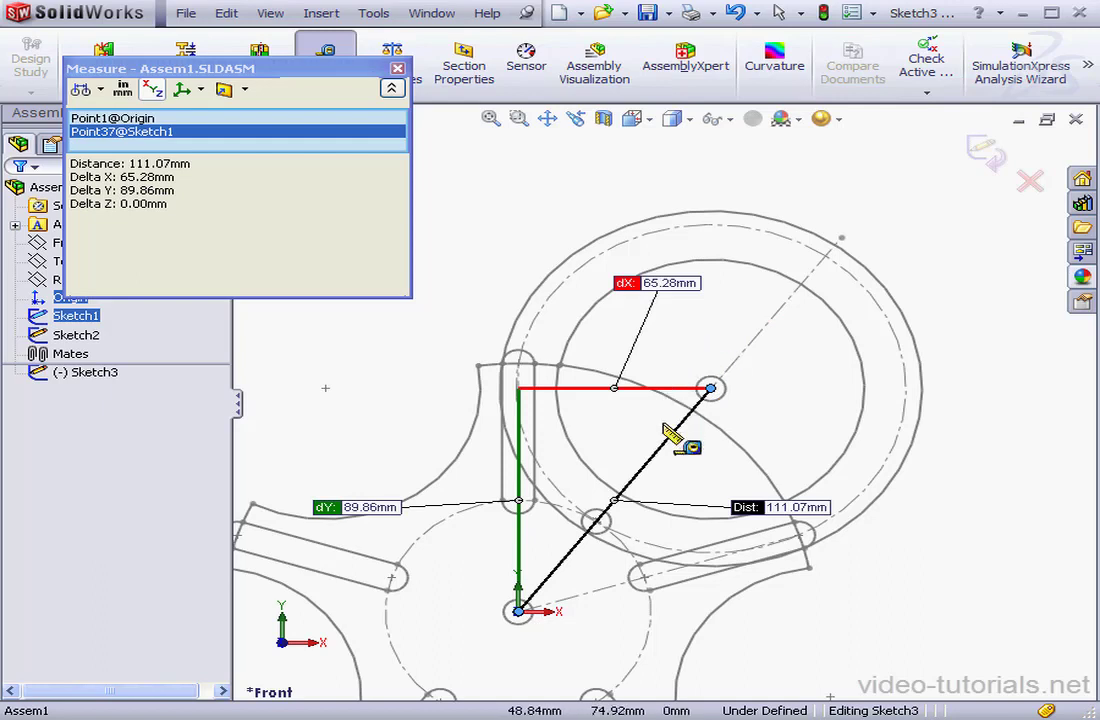
{"action": "left_click_drag", "start_coordinate": [804, 507], "coordinate": [810, 452]}
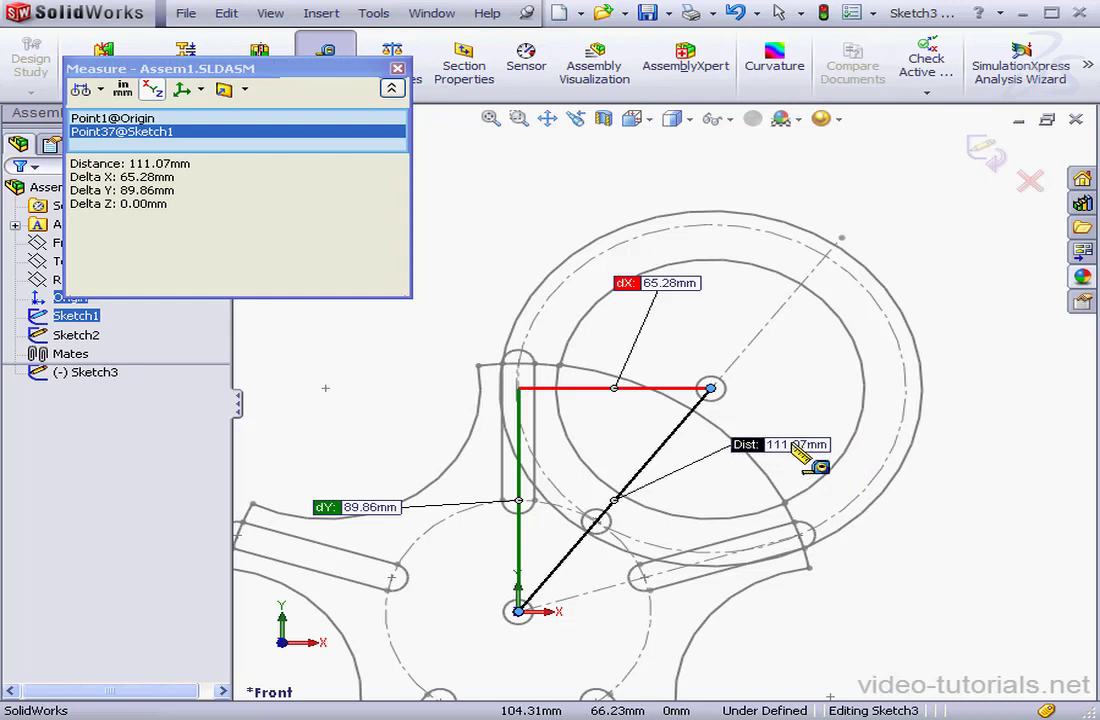
Step: Switch the measurement to custom unit settings with 8 decimal places
{"action": "left_click", "coordinate": [123, 92]}
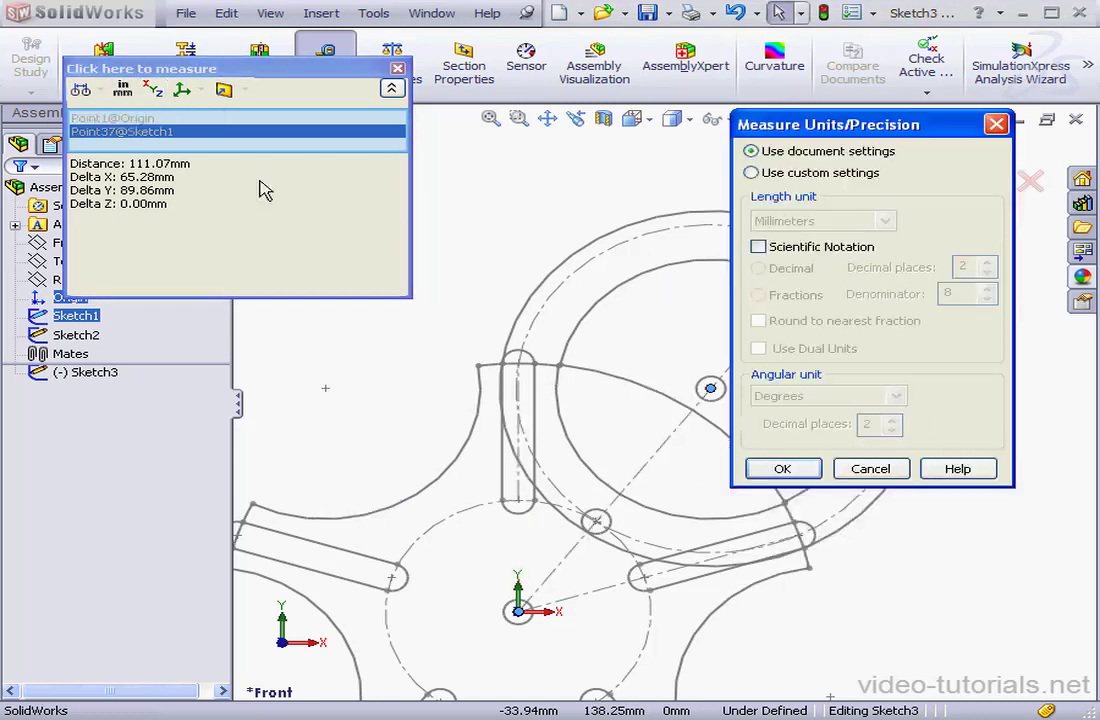
{"action": "left_click", "coordinate": [752, 173]}
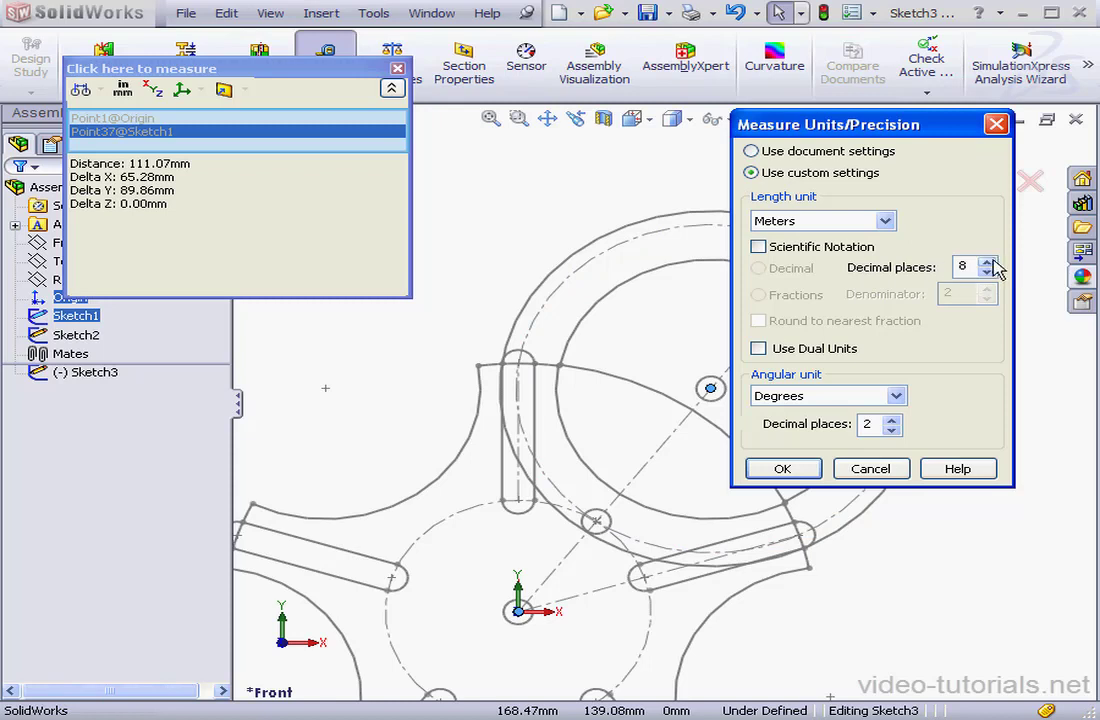
{"action": "double_click", "coordinate": [962, 266]}
{"action": "left_click", "coordinate": [782, 469]}
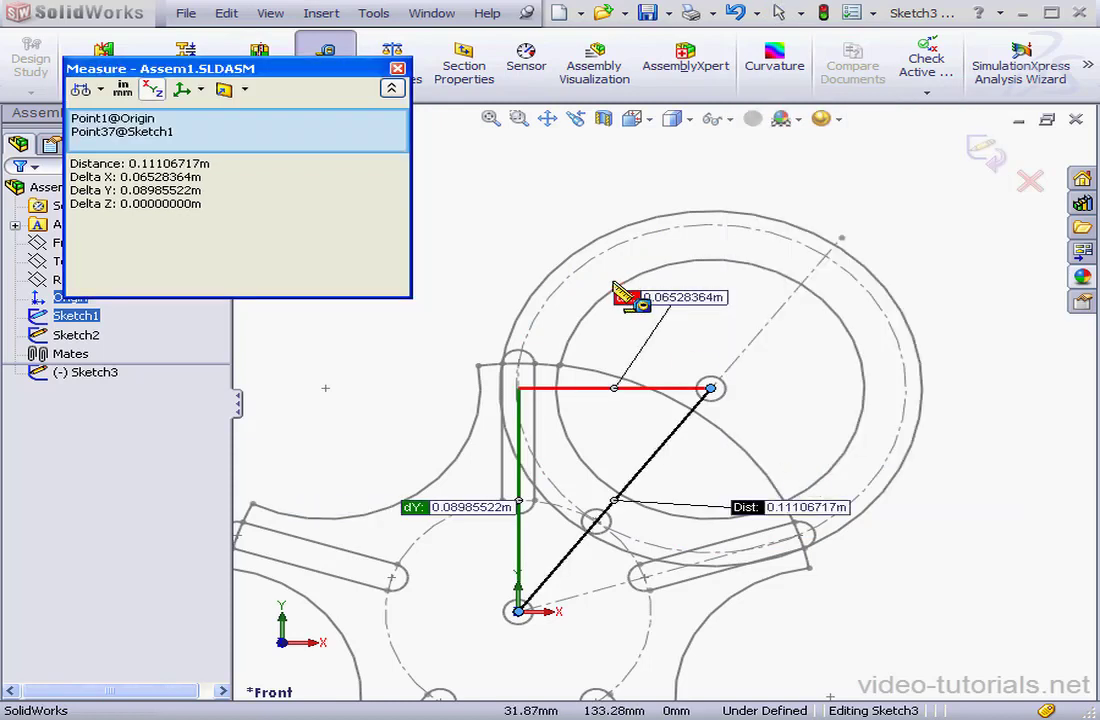
Step: Set the measurement's length unit to millimeters, select the full-precision center distance for copying, and close the Measure tool
{"action": "left_click", "coordinate": [122, 89]}
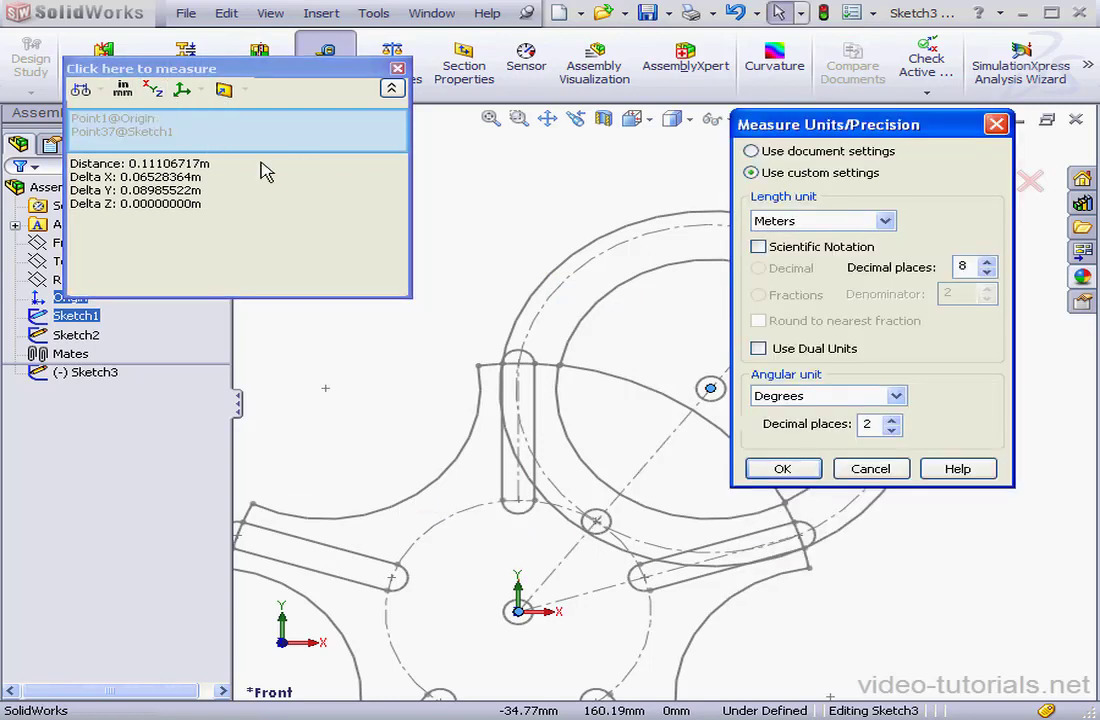
{"action": "left_click", "coordinate": [884, 221]}
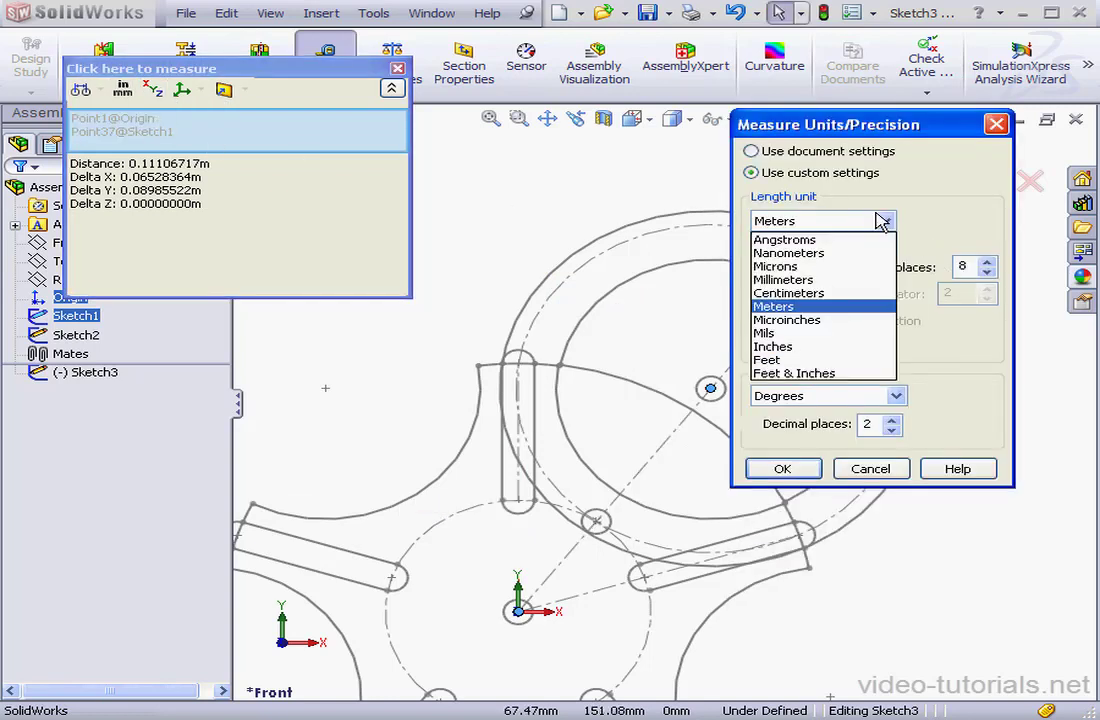
{"action": "left_click", "coordinate": [828, 281]}
{"action": "left_click", "coordinate": [808, 469]}
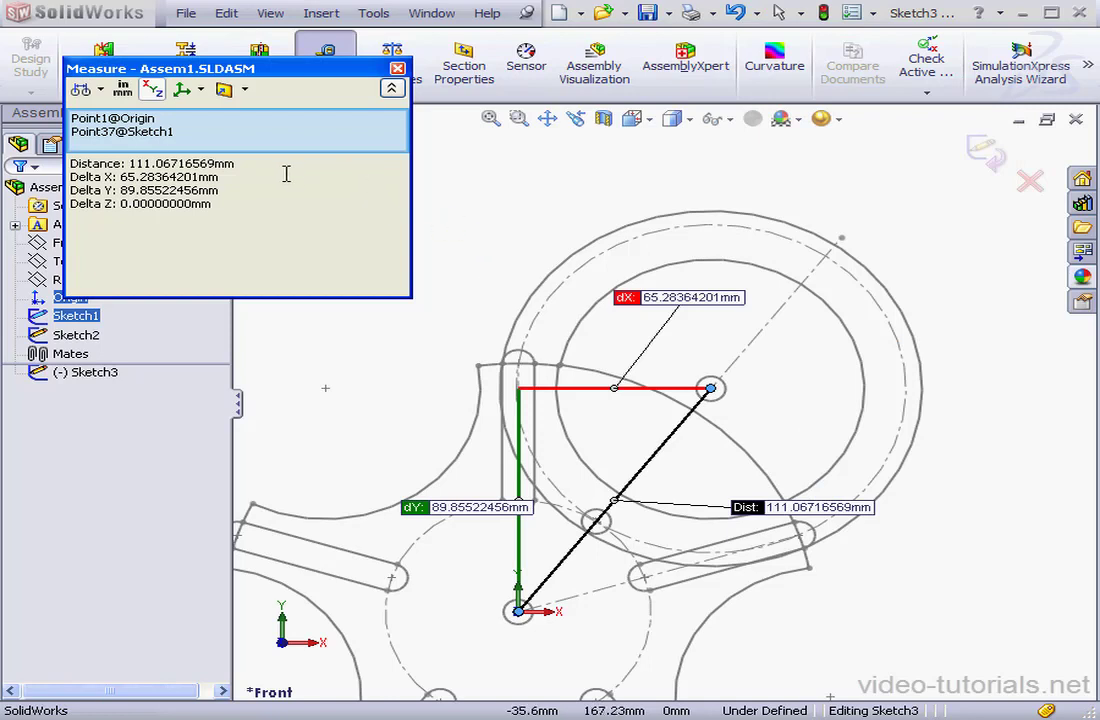
{"action": "left_click_drag", "start_coordinate": [238, 163], "coordinate": [128, 163]}
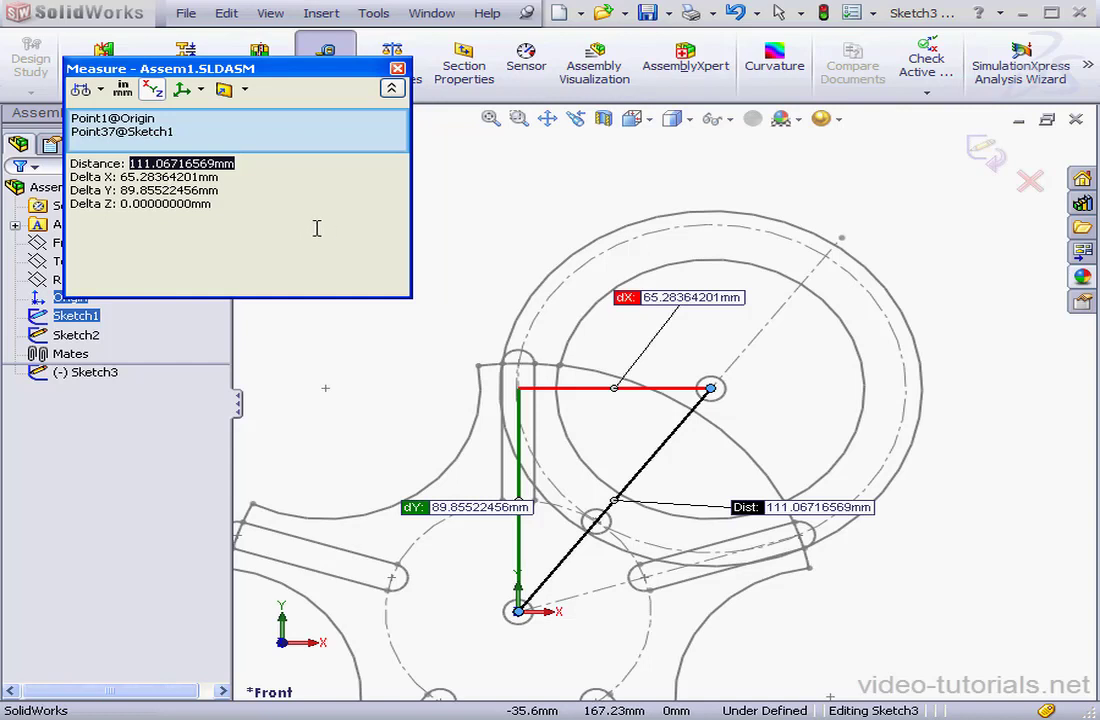
{"action": "left_click", "coordinate": [340, 55]}
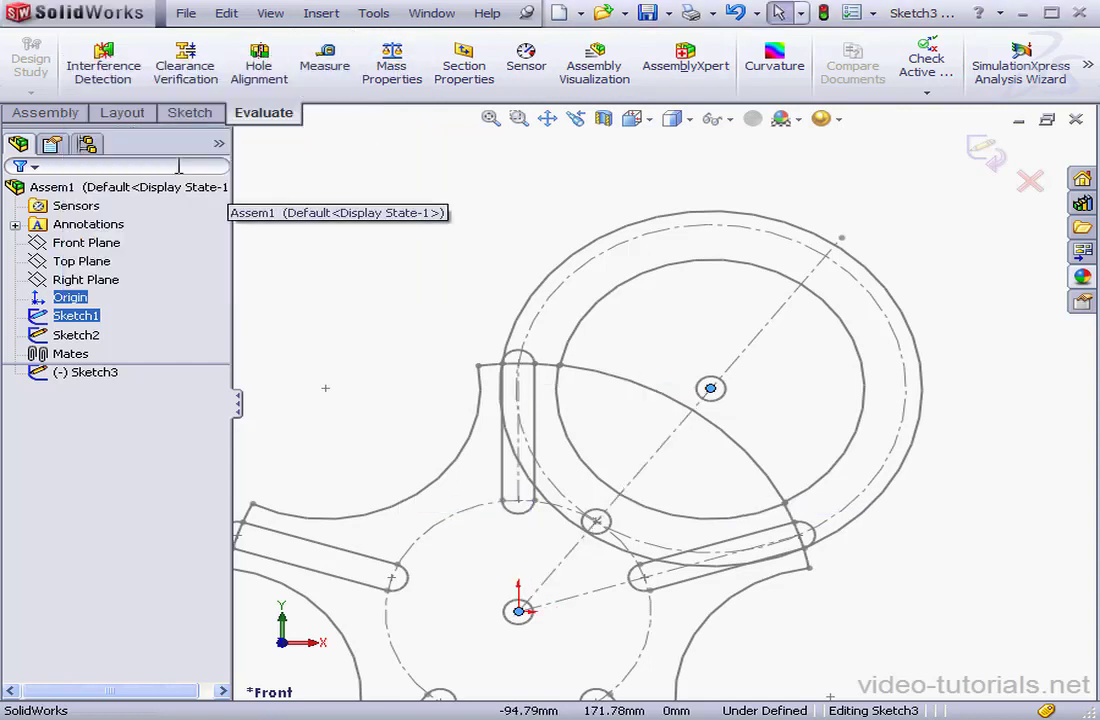
Step: Draw a centerline from the origin to the driver wheel's center point
{"action": "left_click", "coordinate": [124, 114]}
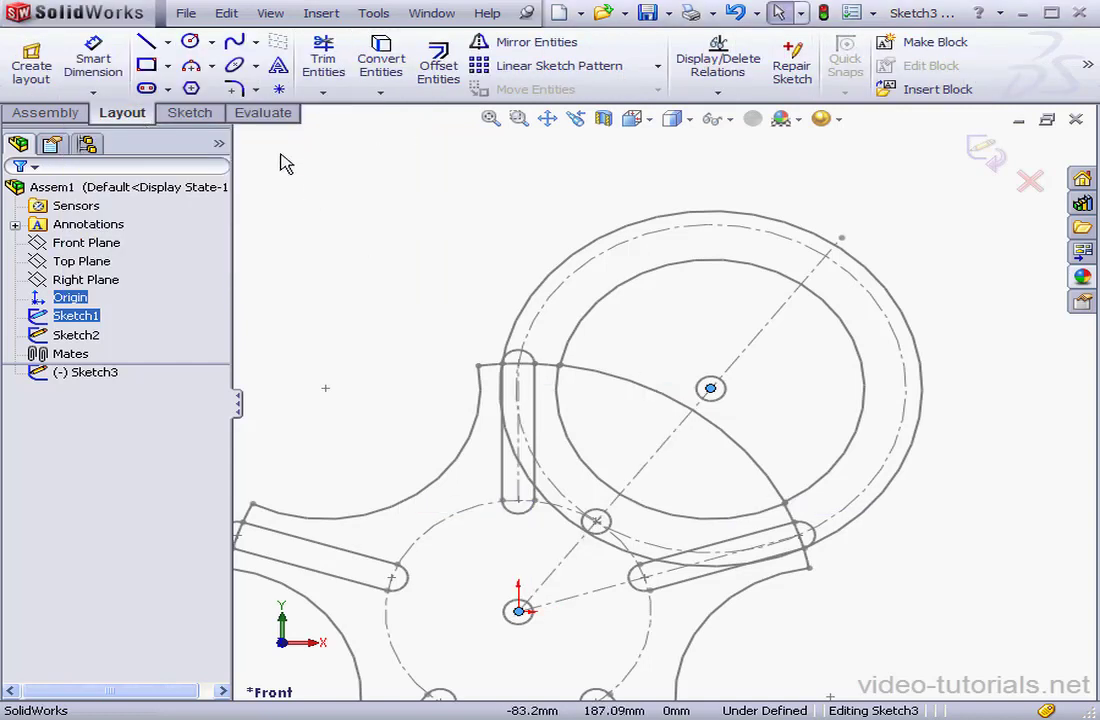
{"action": "left_click", "coordinate": [167, 41]}
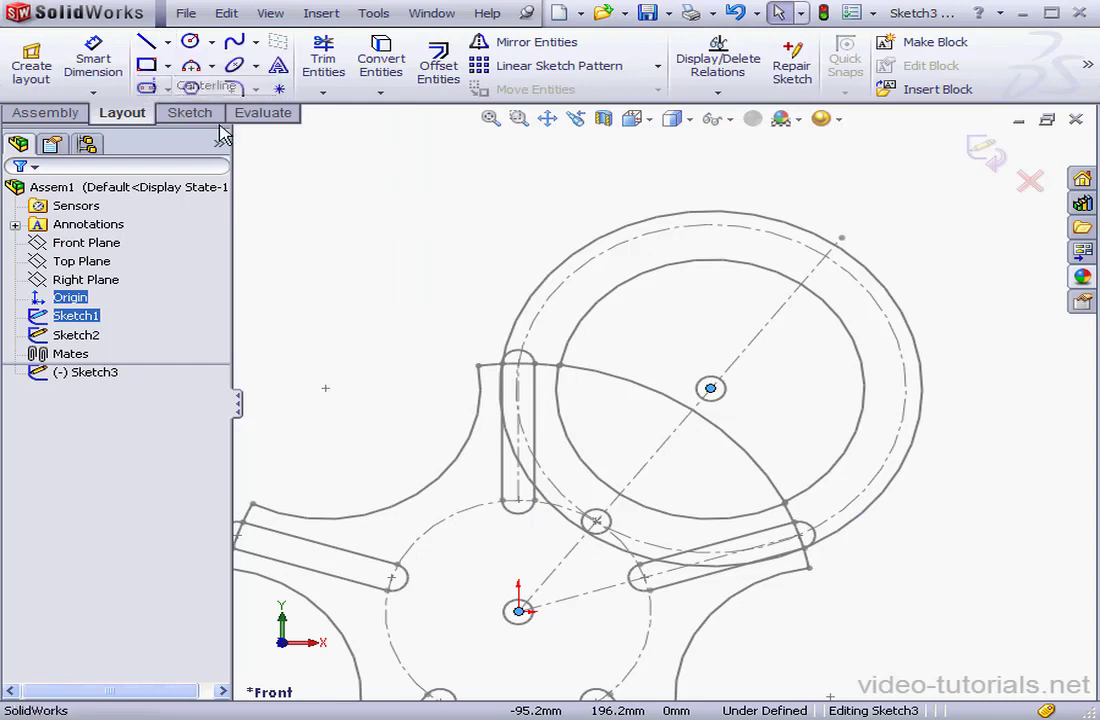
{"action": "left_click", "coordinate": [162, 86]}
{"action": "left_click", "coordinate": [519, 610]}
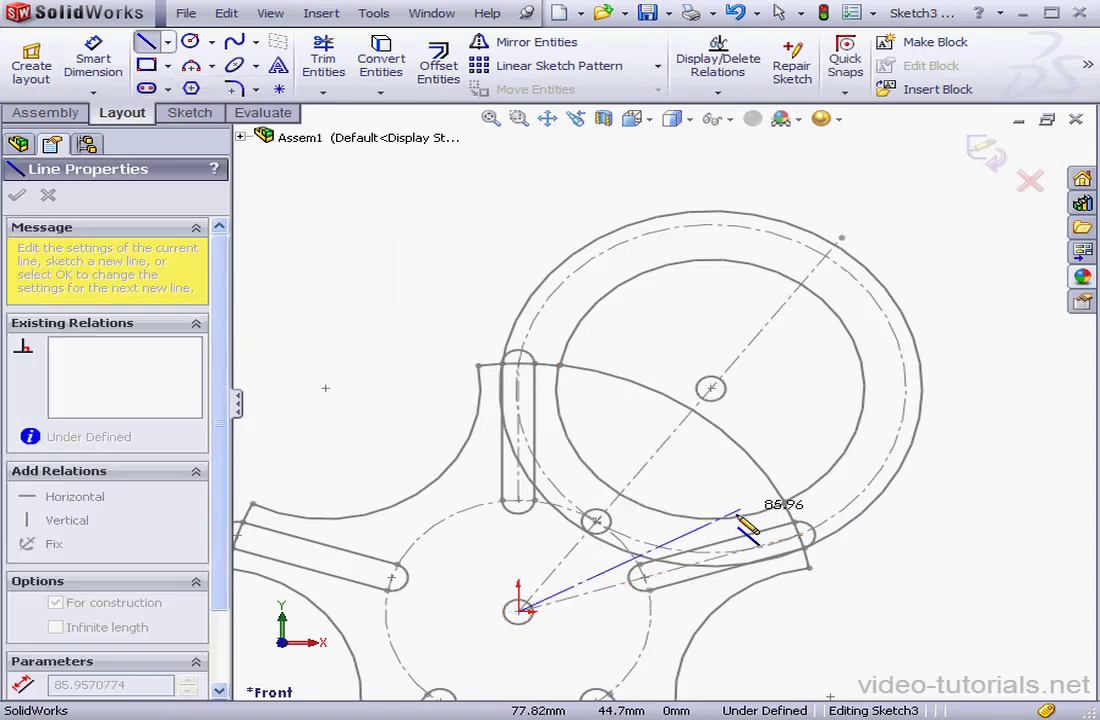
{"action": "left_click", "coordinate": [712, 390]}
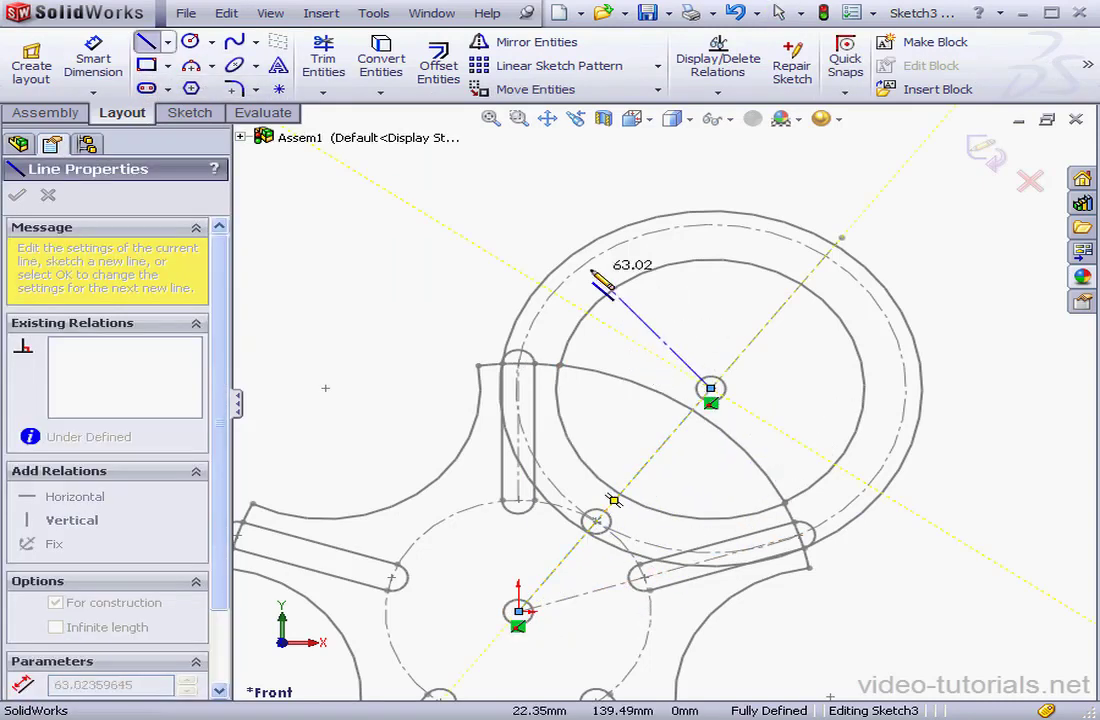
Step: Offset the centerline between the wheel centers 10 mm in both directions with arc-capped ends
{"action": "left_click", "coordinate": [438, 65]}
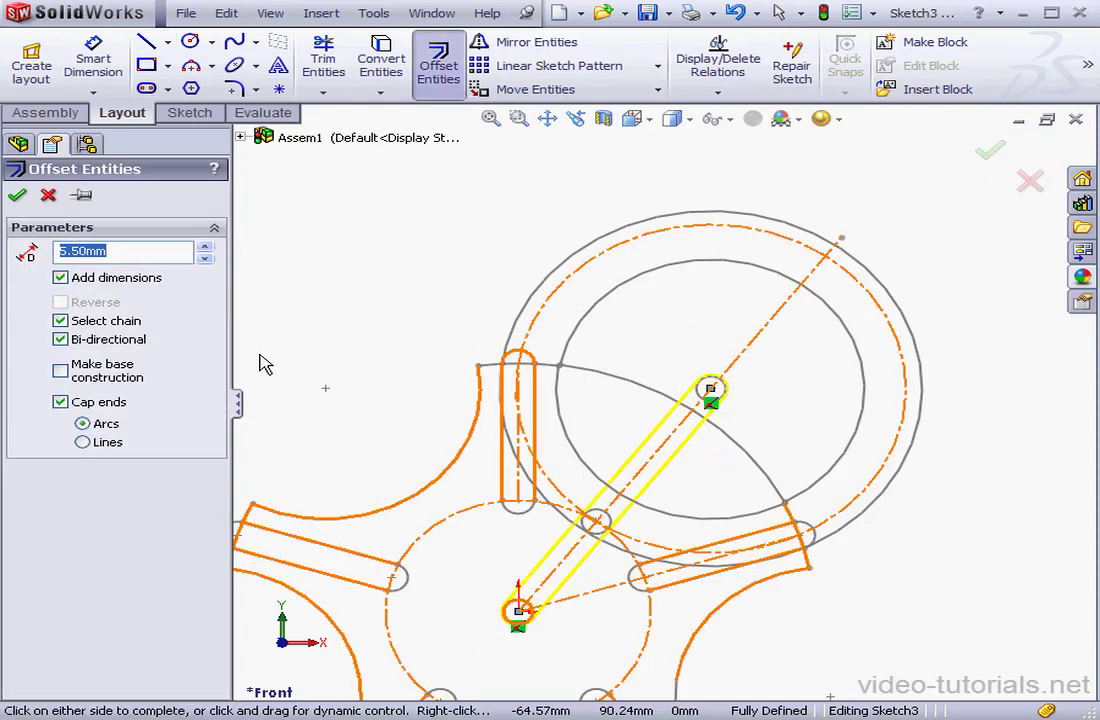
{"action": "type", "text": "1"}
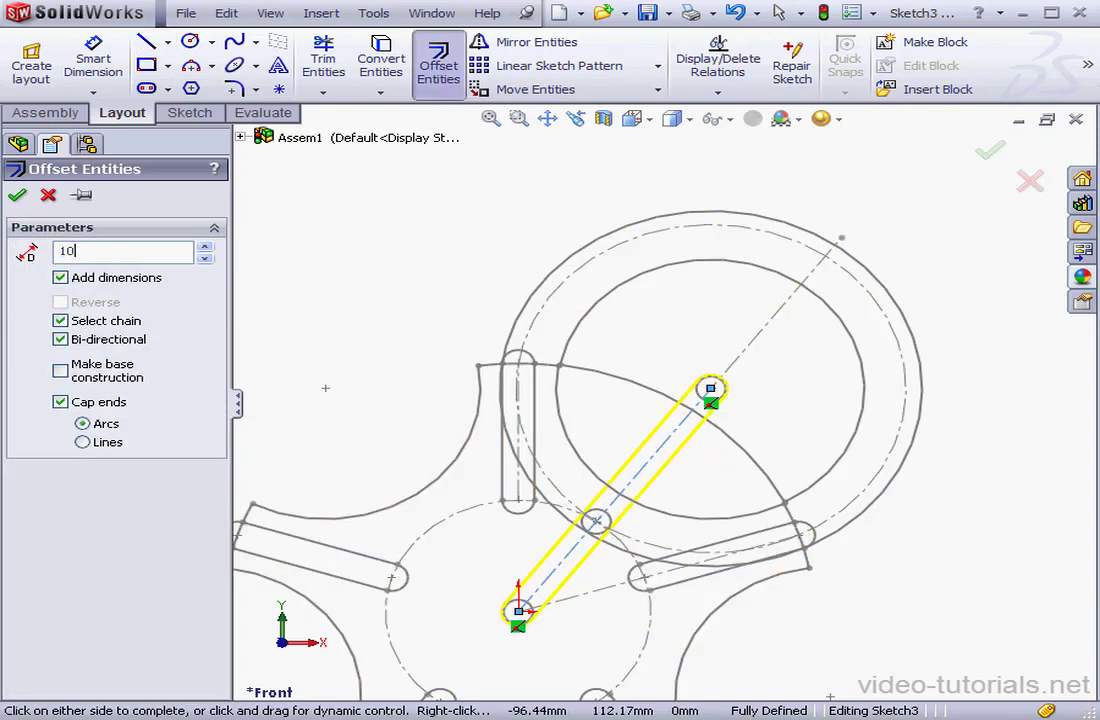
{"action": "type", "text": "0"}
{"action": "key", "text": "Return"}
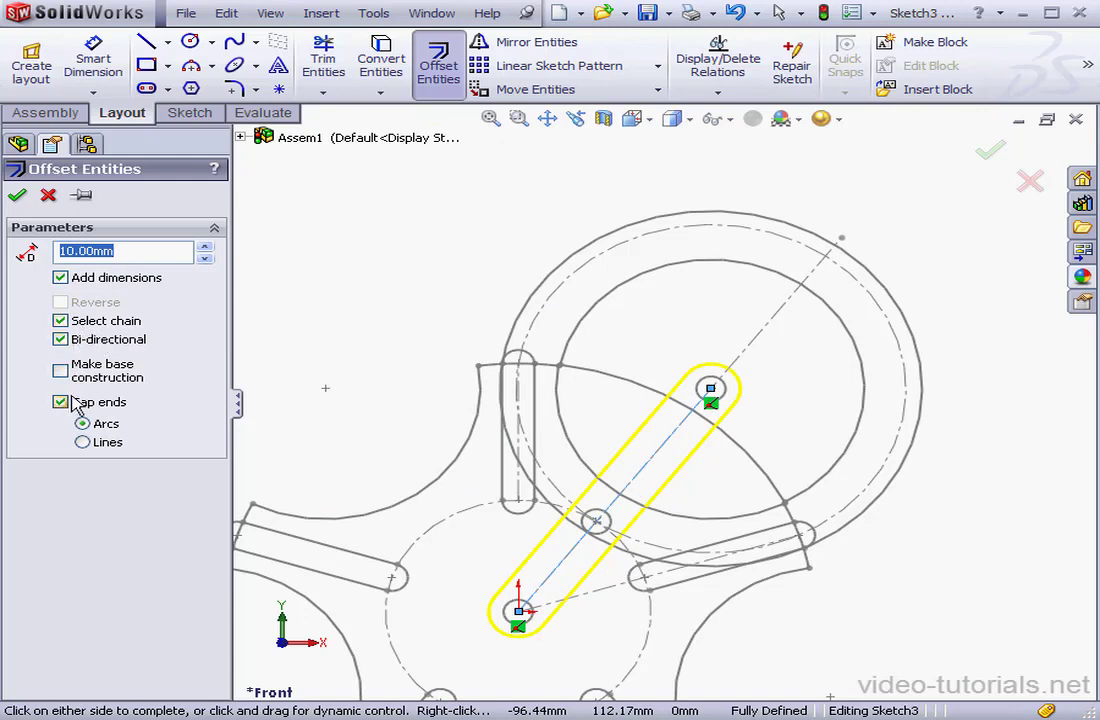
{"action": "left_click", "coordinate": [16, 195]}
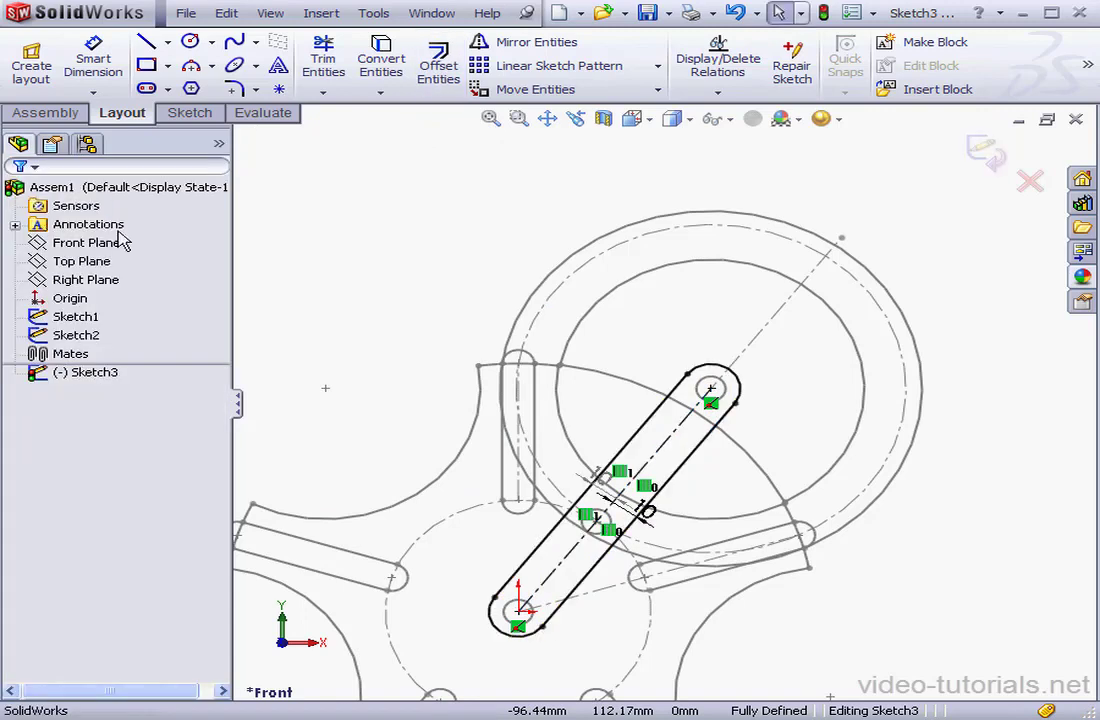
Step: Sketch a circle of about 22 mm radius at the driver wheel's center and one of about 24 mm radius at the origin
{"action": "left_click", "coordinate": [189, 41]}
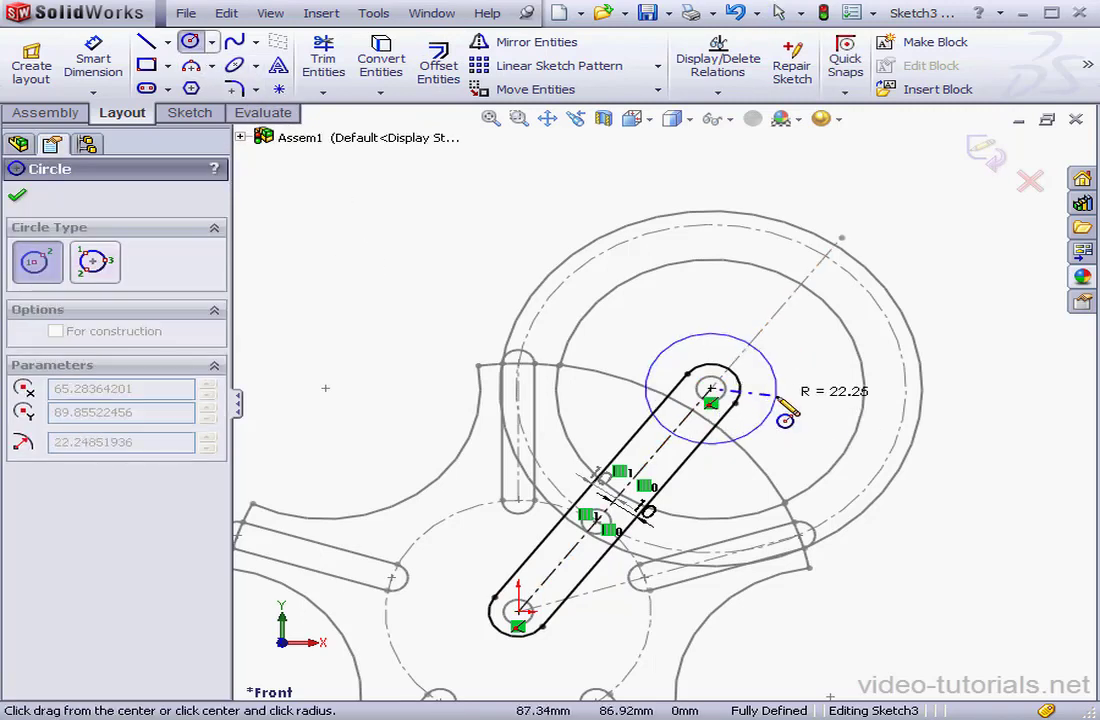
{"action": "left_click", "coordinate": [710, 388]}
{"action": "left_click", "coordinate": [775, 410]}
{"action": "left_click", "coordinate": [518, 611]}
{"action": "left_click", "coordinate": [572, 657]}
{"action": "right_click", "coordinate": [697, 650]}
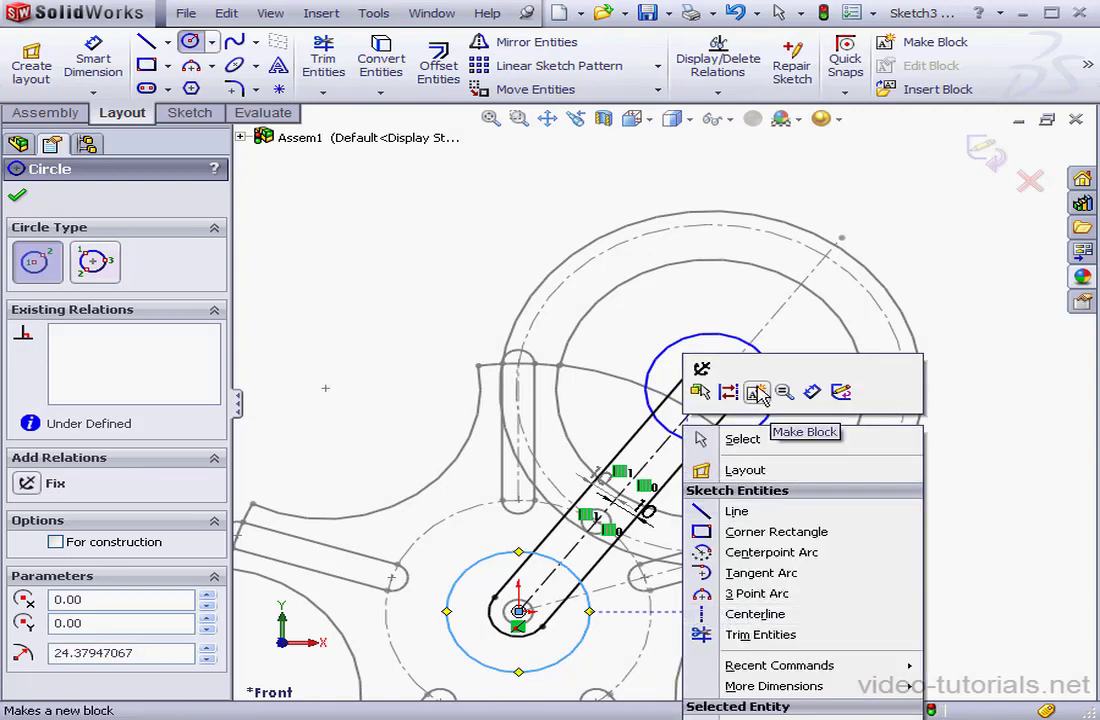
{"action": "left_click", "coordinate": [778, 452]}
Step: Make the circles at the two ends of the link equal
{"action": "left_click", "coordinate": [768, 422]}
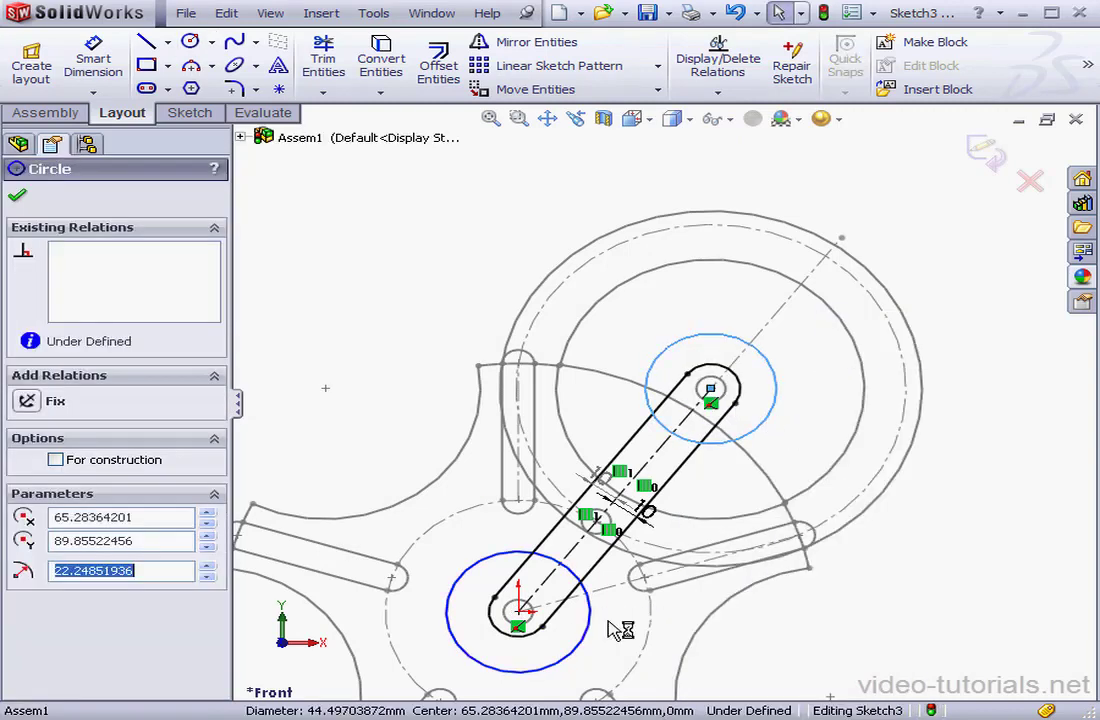
{"action": "left_click", "coordinate": [593, 632], "text": "ctrl"}
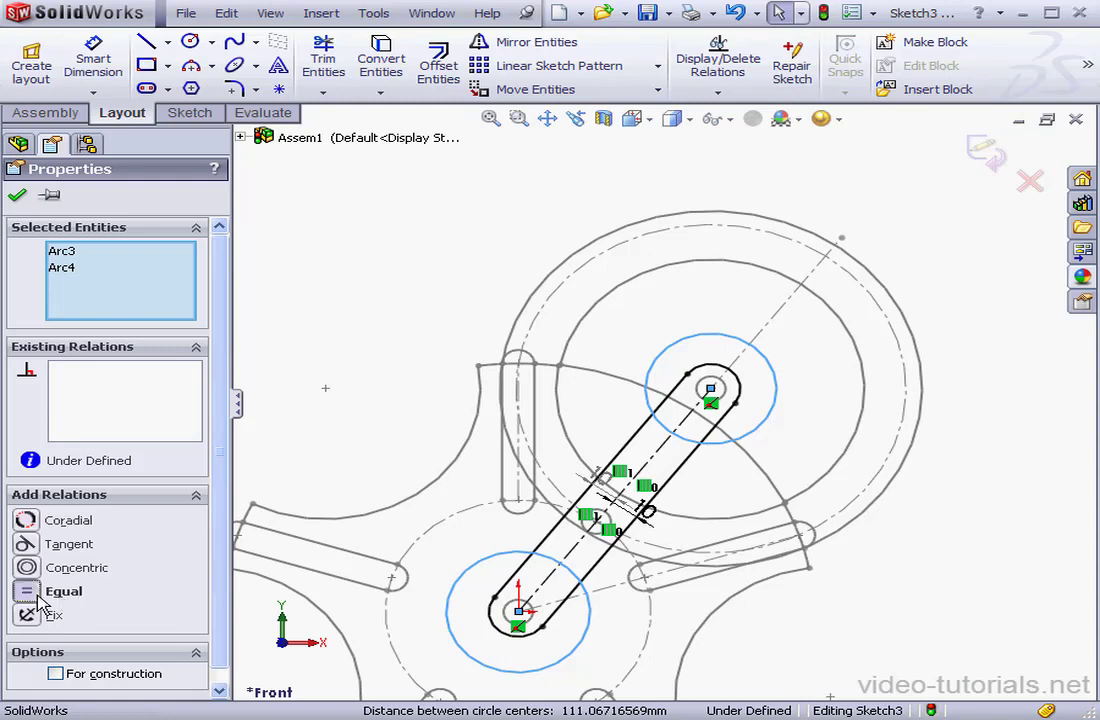
{"action": "left_click", "coordinate": [38, 591]}
Step: Dimension the circle at the driver wheel's center to a 10 mm diameter and exit the sketch
{"action": "left_click", "coordinate": [112, 52]}
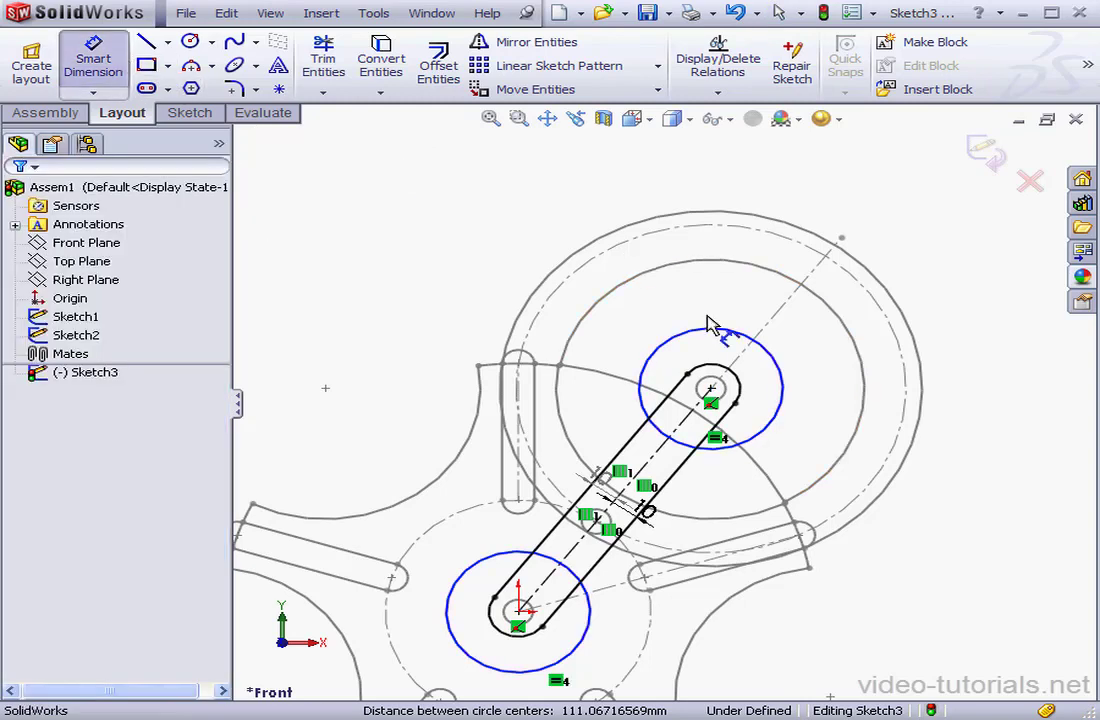
{"action": "left_click", "coordinate": [783, 403]}
{"action": "left_click", "coordinate": [833, 345]}
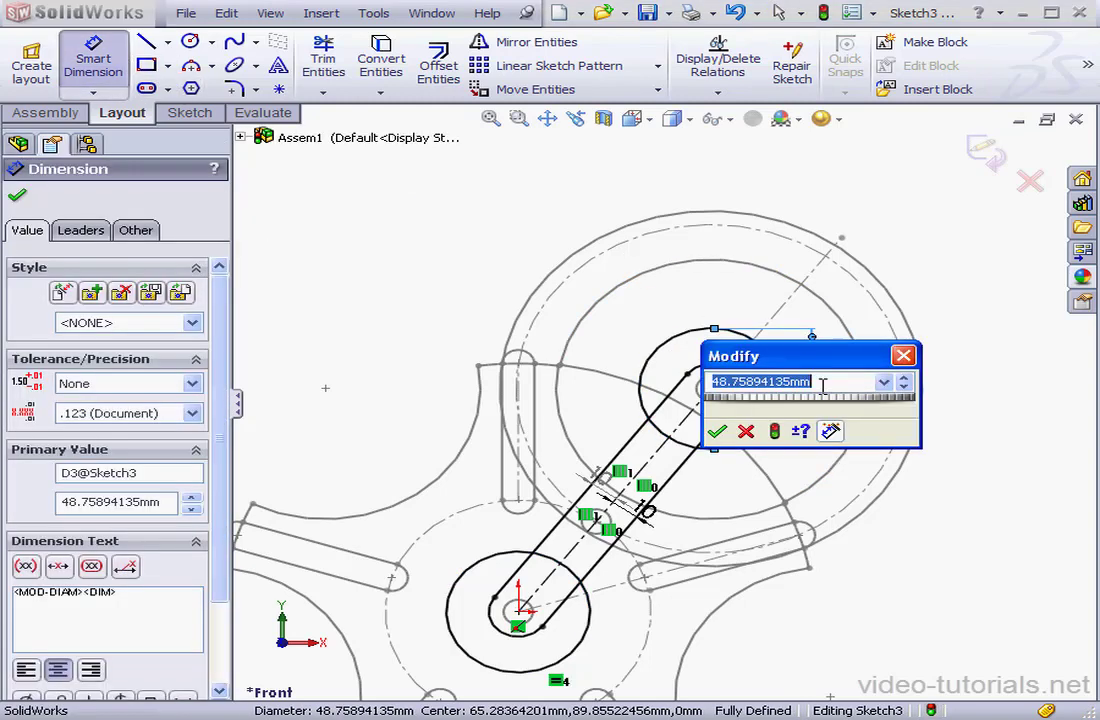
{"action": "type", "text": "10"}
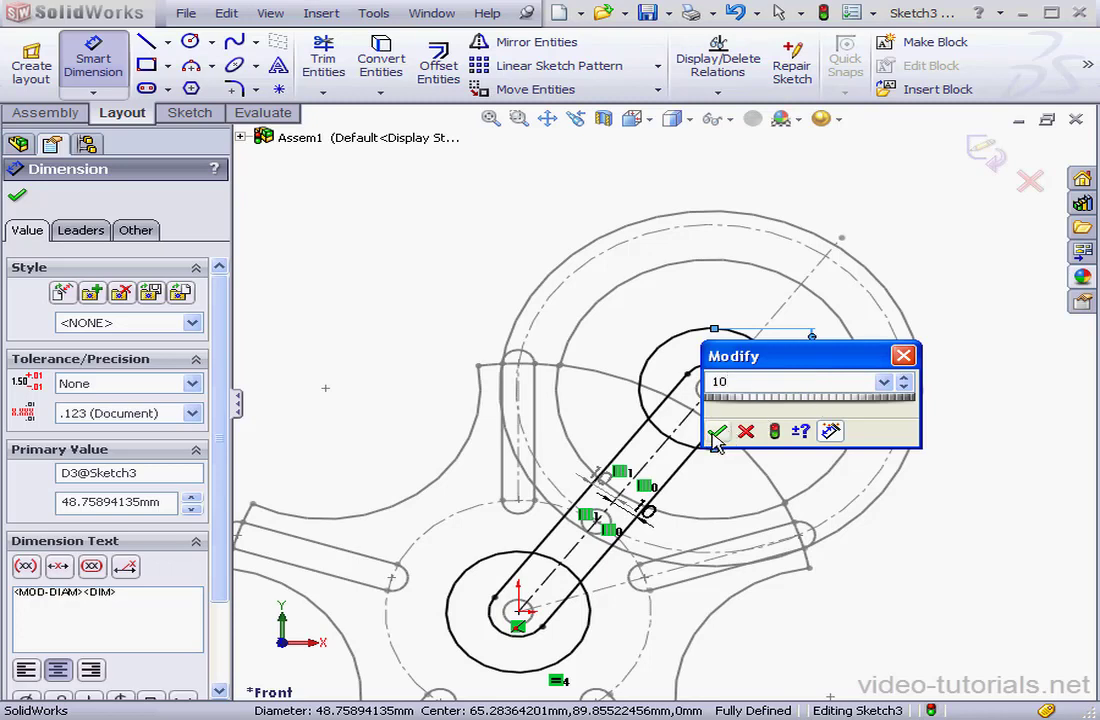
{"action": "key", "text": "Return"}
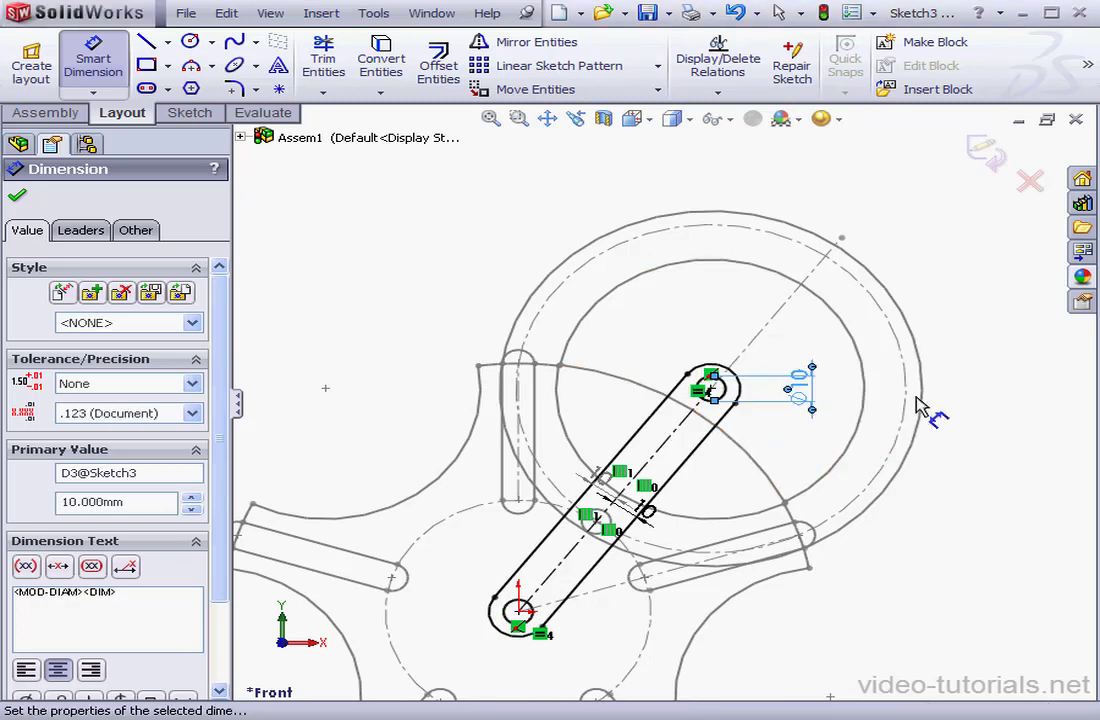
{"action": "left_click", "coordinate": [990, 158]}
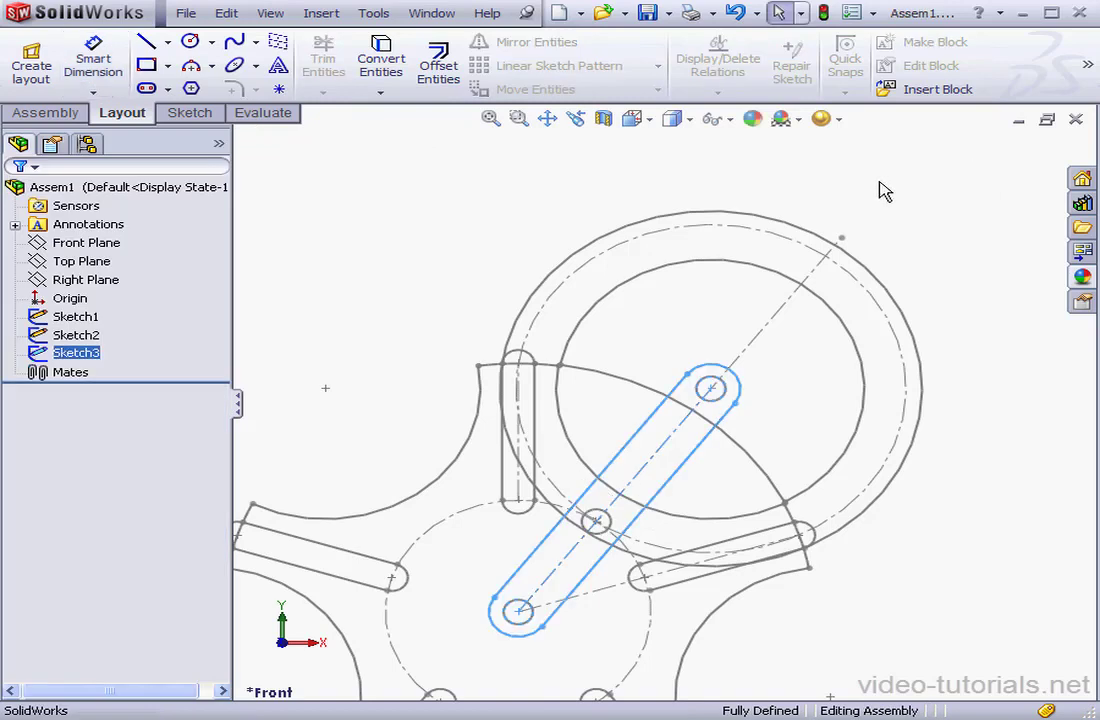